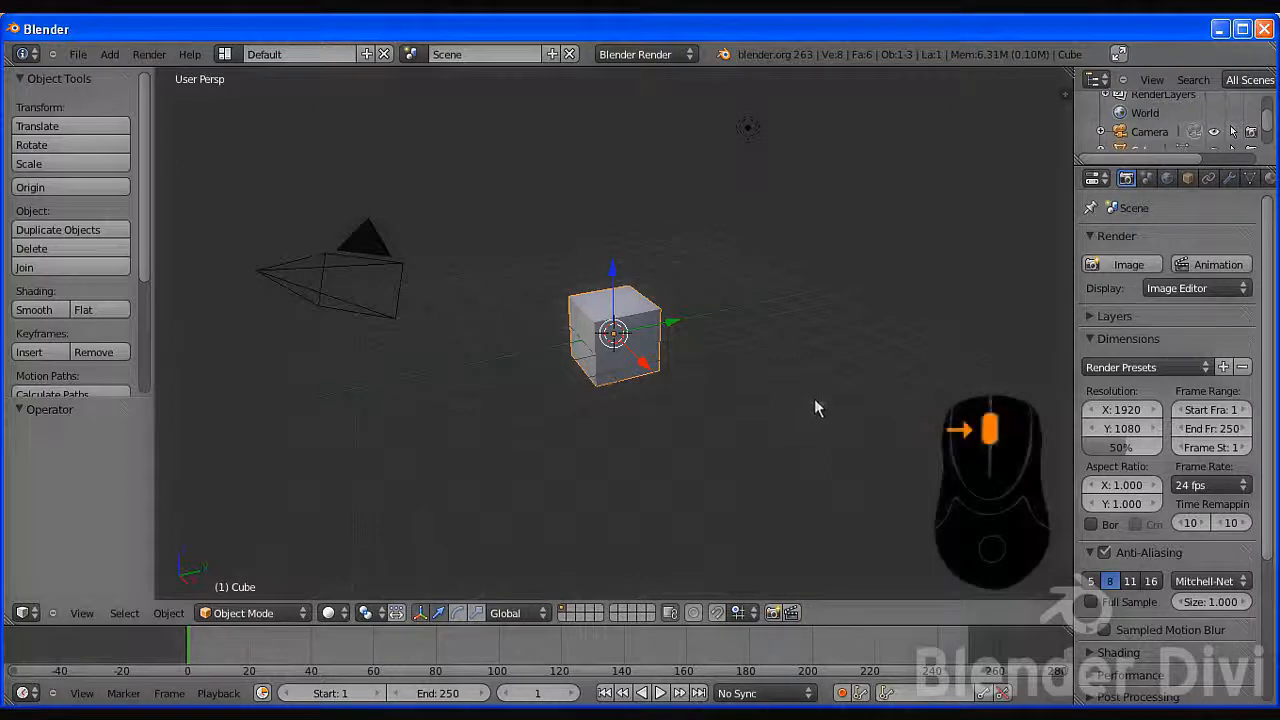
# Examine the default scene around the cube from different angles and distances
pyautogui.moveTo(866, 383); pyautogui.dragTo(768, 365, button='middle')
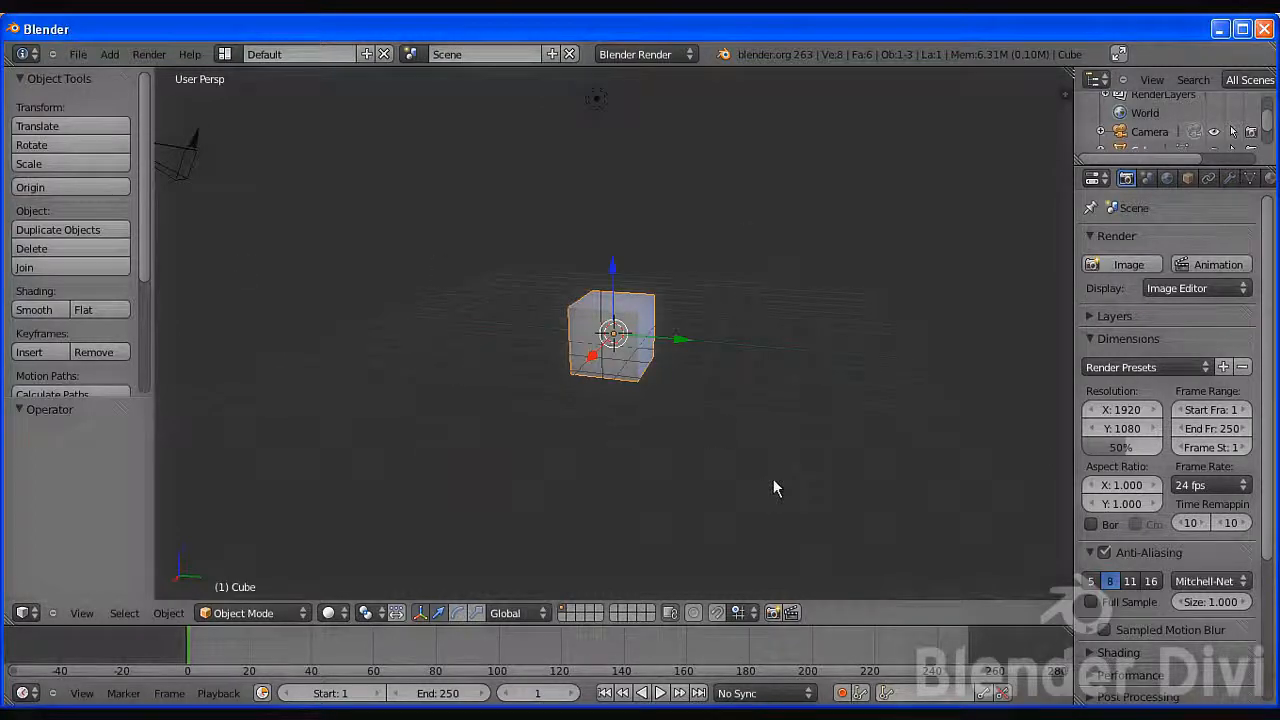
pyautogui.scroll(5, 621, 397)
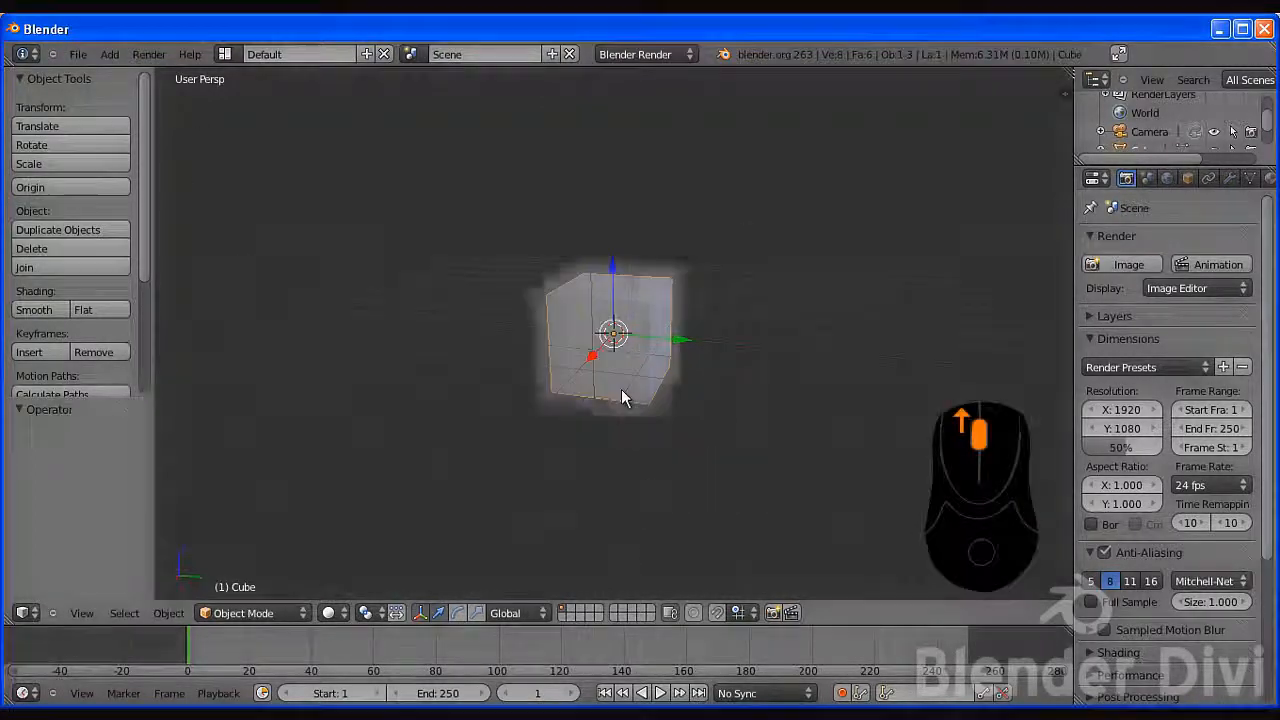
pyautogui.scroll(-6, 621, 397)
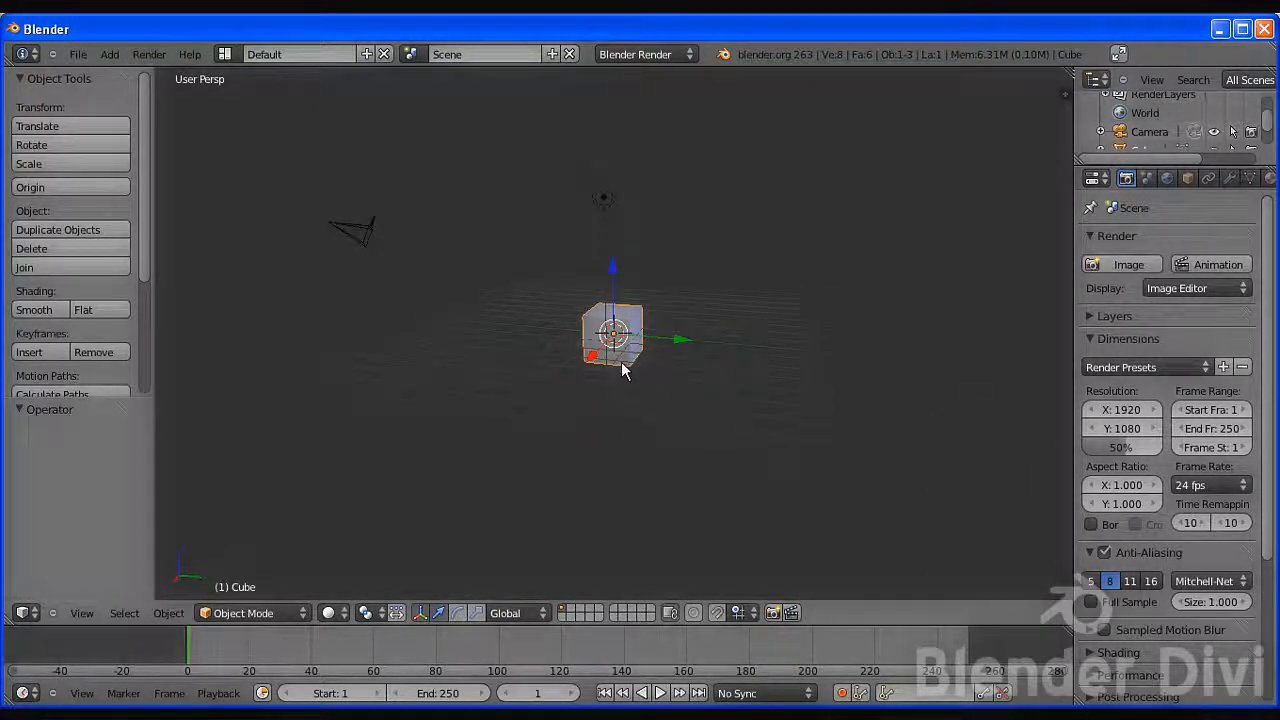
pyautogui.moveTo(600, 409)
pyautogui.mouseDown(button='middle')
pyautogui.moveTo(634, 409)
pyautogui.moveTo(615, 421)
pyautogui.mouseUp(button='middle')
pyautogui.scroll(3, 606, 420)
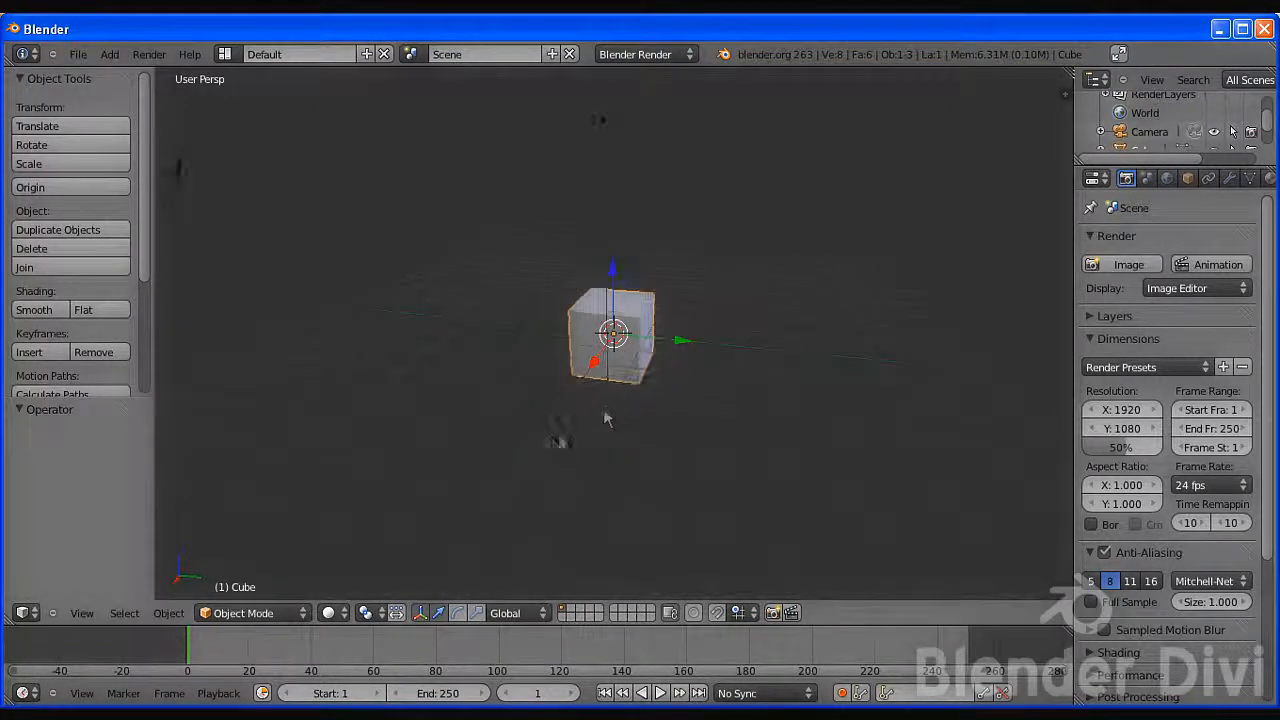
pyautogui.moveTo(573, 448); pyautogui.dragTo(553, 460, button='middle')
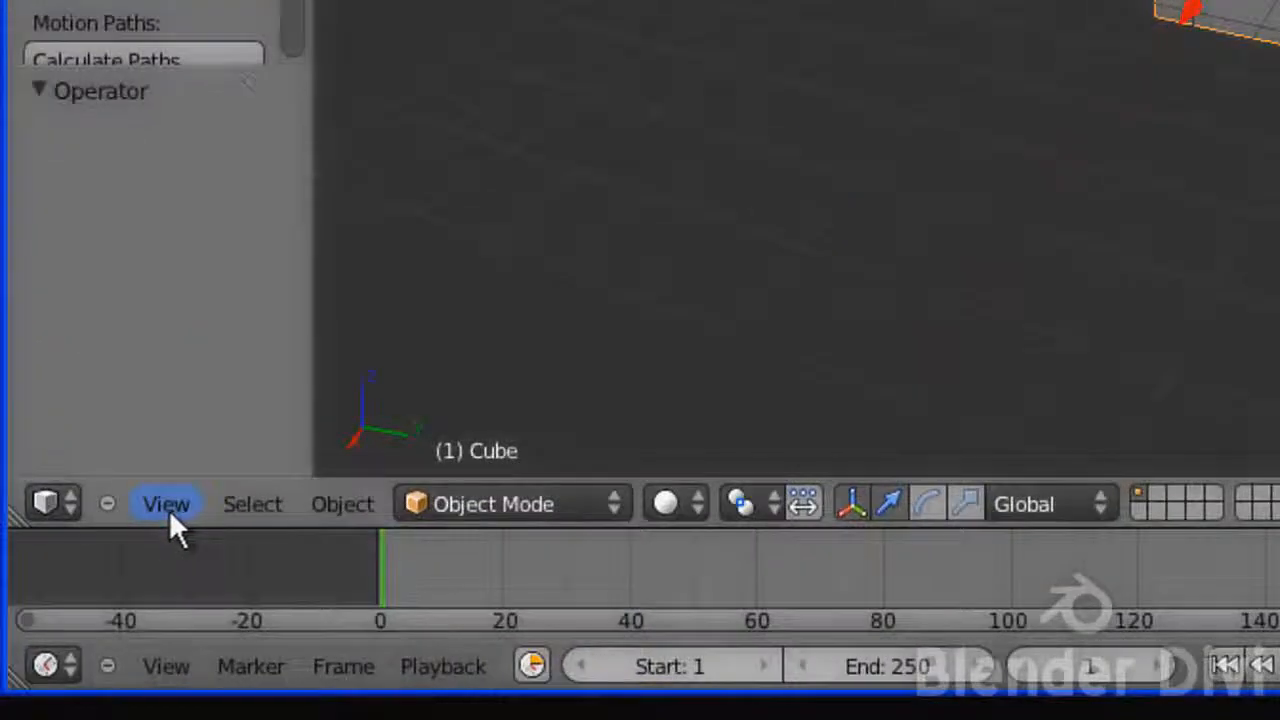
# View the cube from the top, front and right preset viewpoints
pyautogui.click(168, 505)
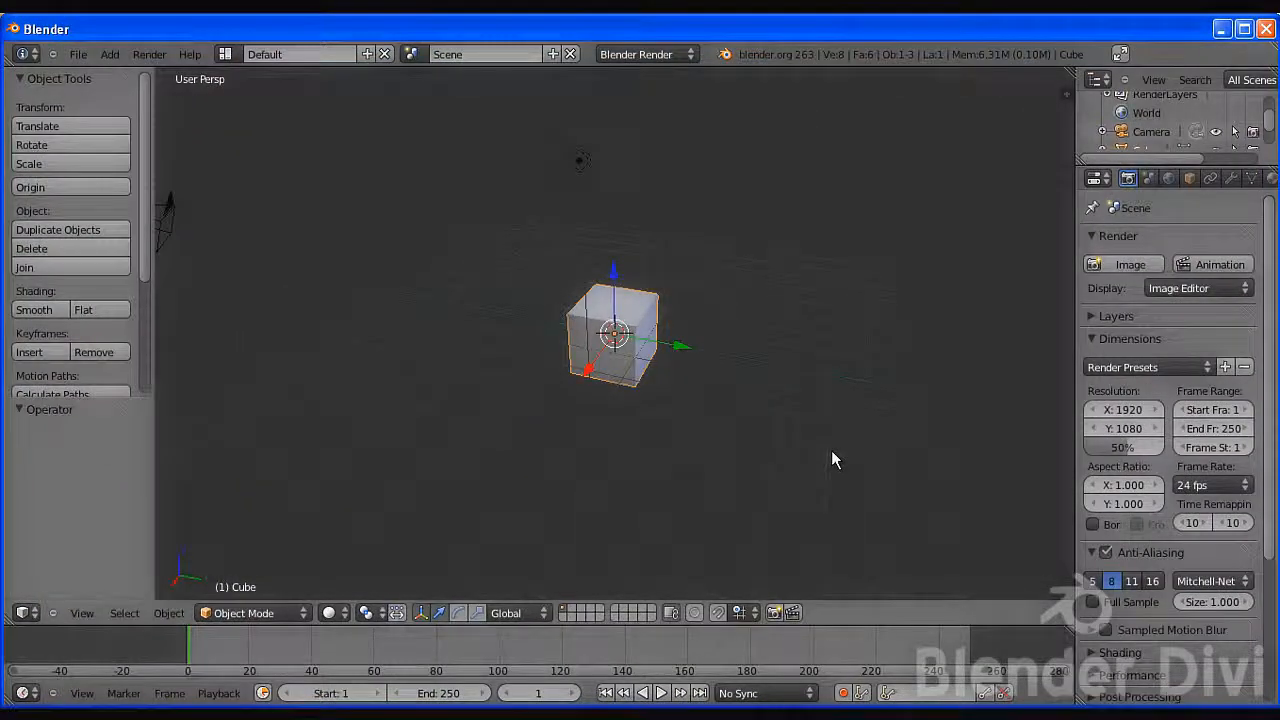
pyautogui.press('KP_7')
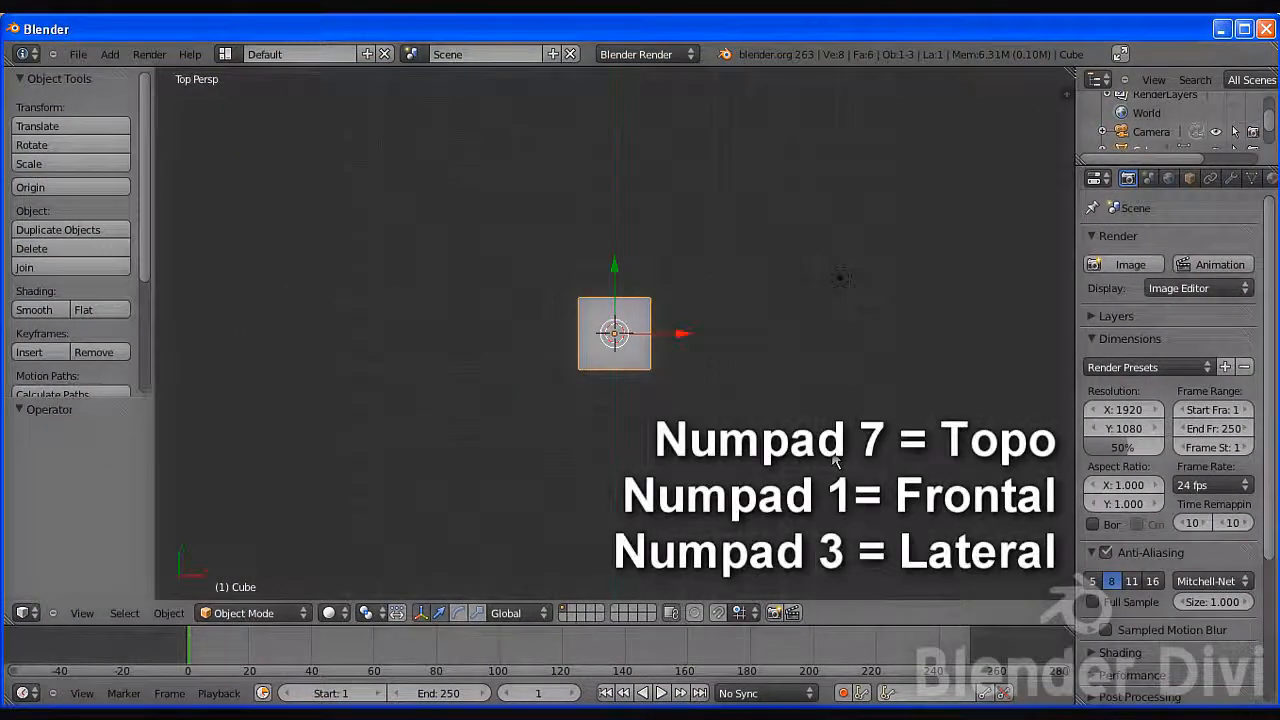
pyautogui.press('KP_1')
pyautogui.press('KP_3')
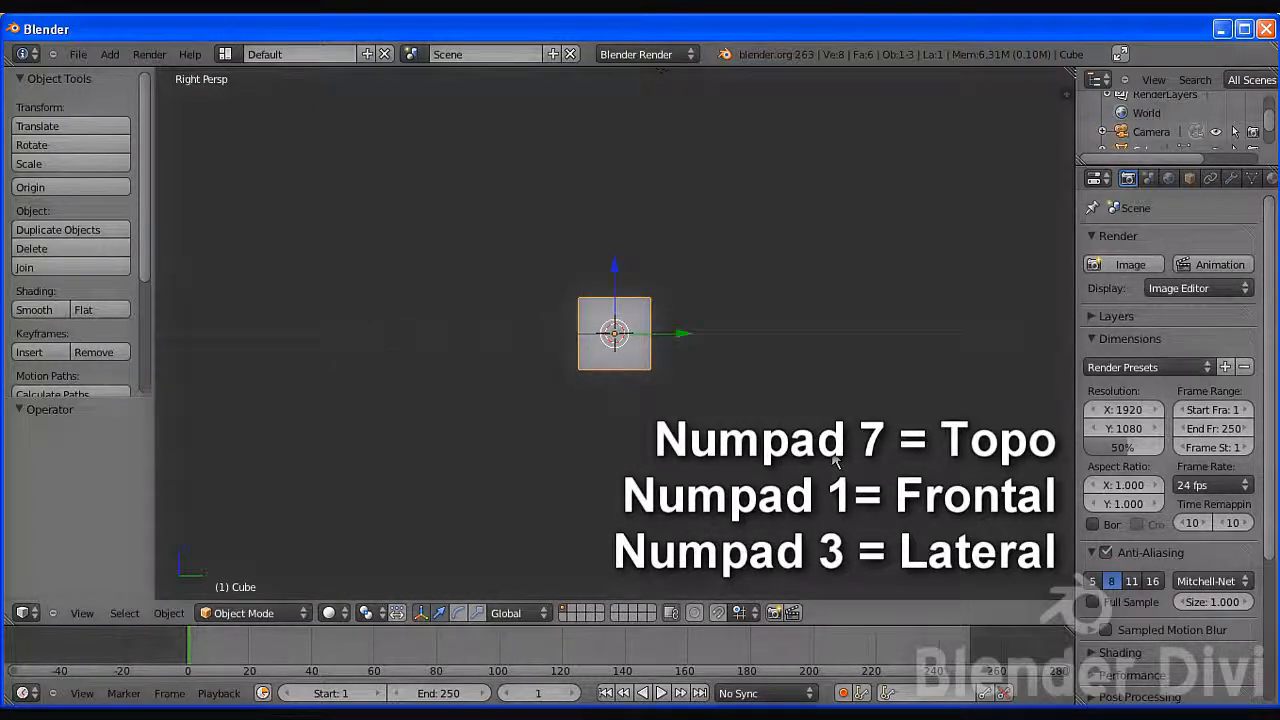
# Compare the orthographic and perspective projections of the scene, and look through the camera before returning to the free view
pyautogui.moveTo(836, 458); pyautogui.dragTo(619, 432, button='middle')
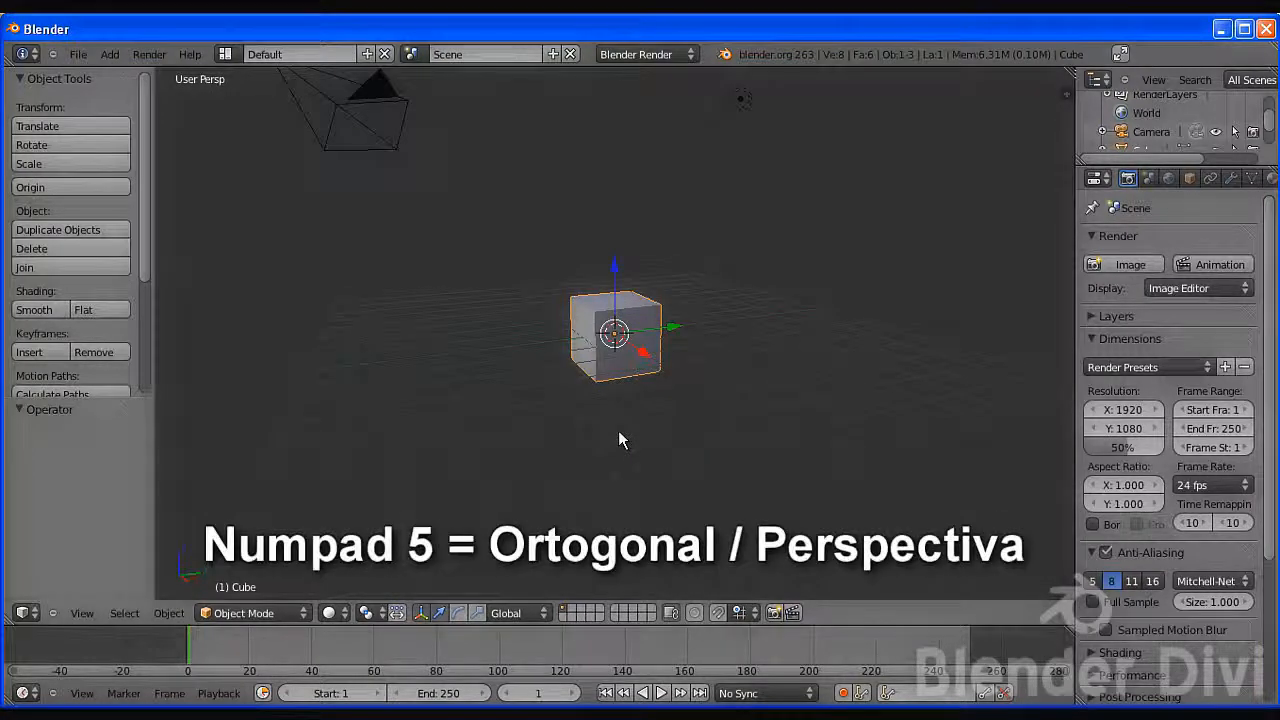
pyautogui.press('KP_5')
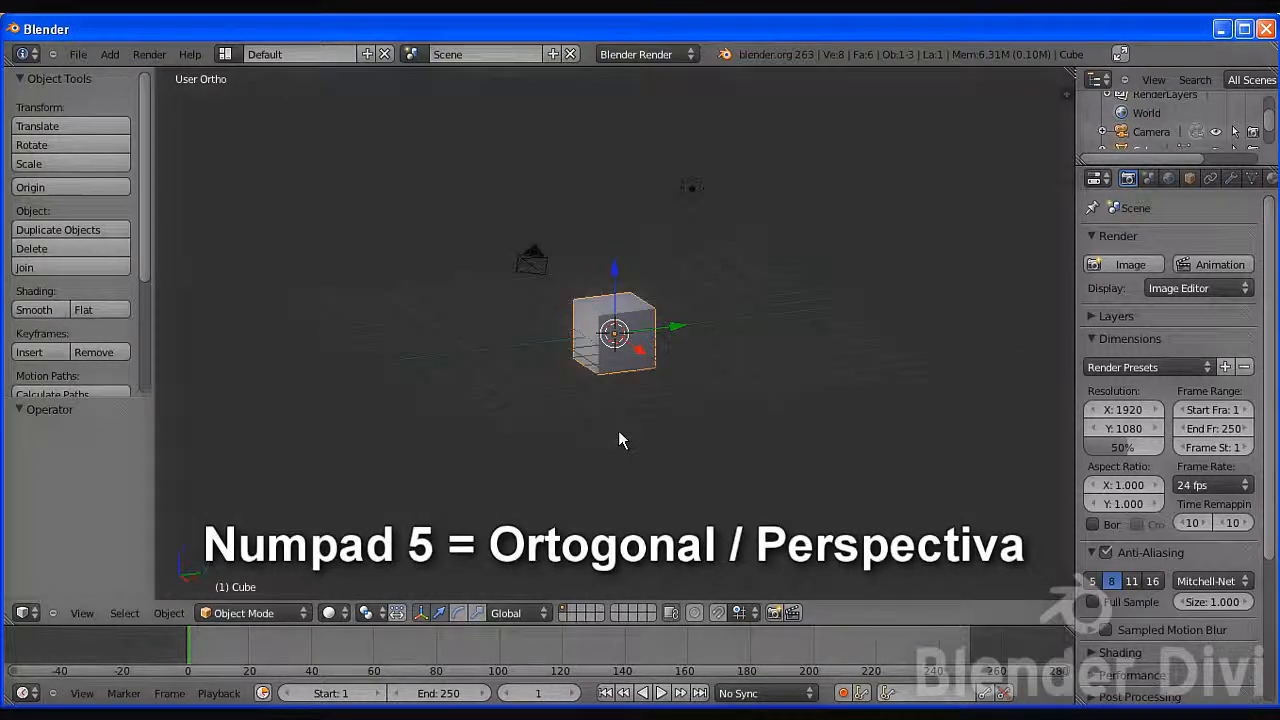
pyautogui.press('KP_5')
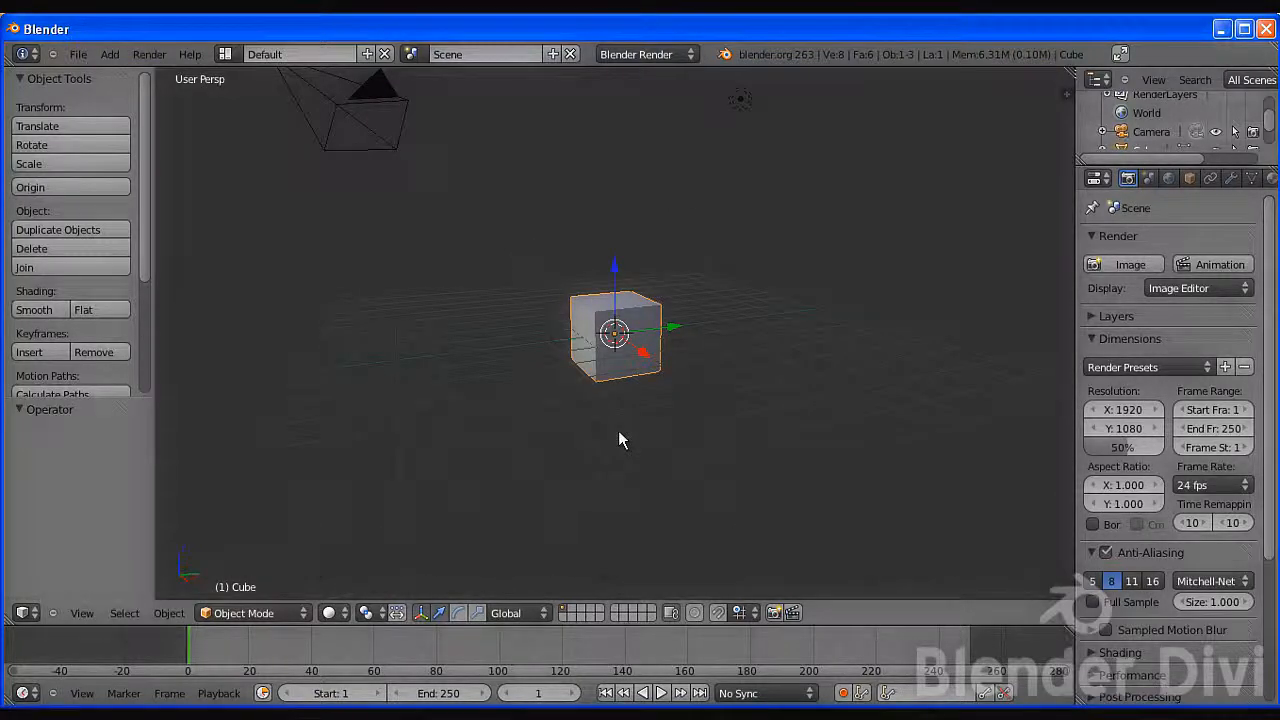
pyautogui.press('KP_0')
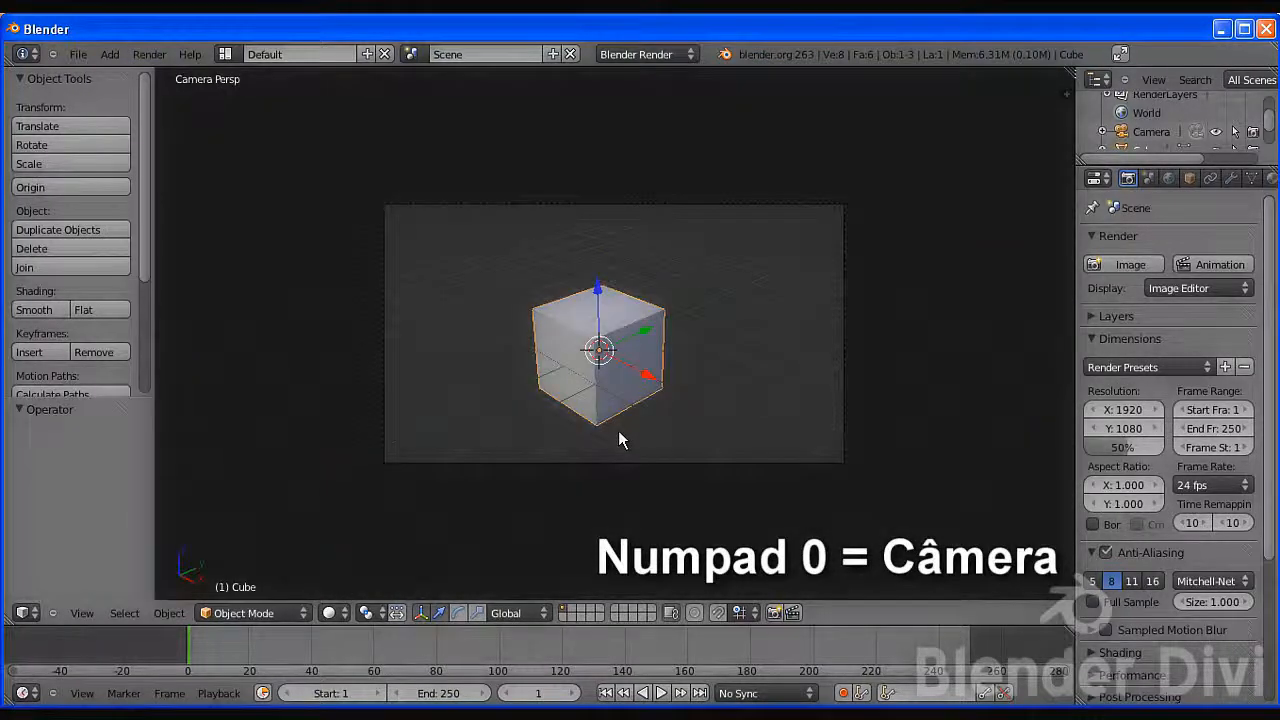
pyautogui.press('KP_0')
# Try to enlarge the cube freehand with a uniform Scale
pyautogui.moveTo(778, 366); pyautogui.dragTo(607, 353, button='middle')
pyautogui.scroll(4, 658, 328)
pyautogui.scroll(-4, 658, 328)
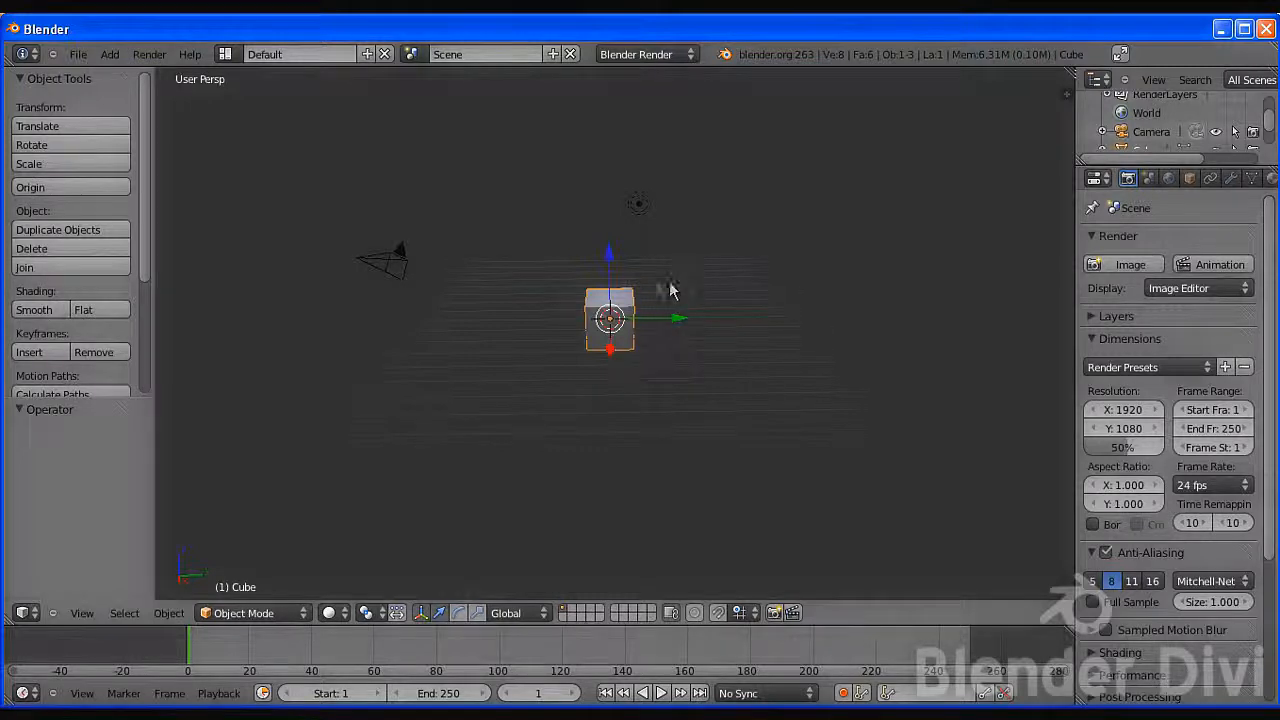
pyautogui.scroll(5, 660, 286)
pyautogui.scroll(-3, 664, 286)
pyautogui.press('s')
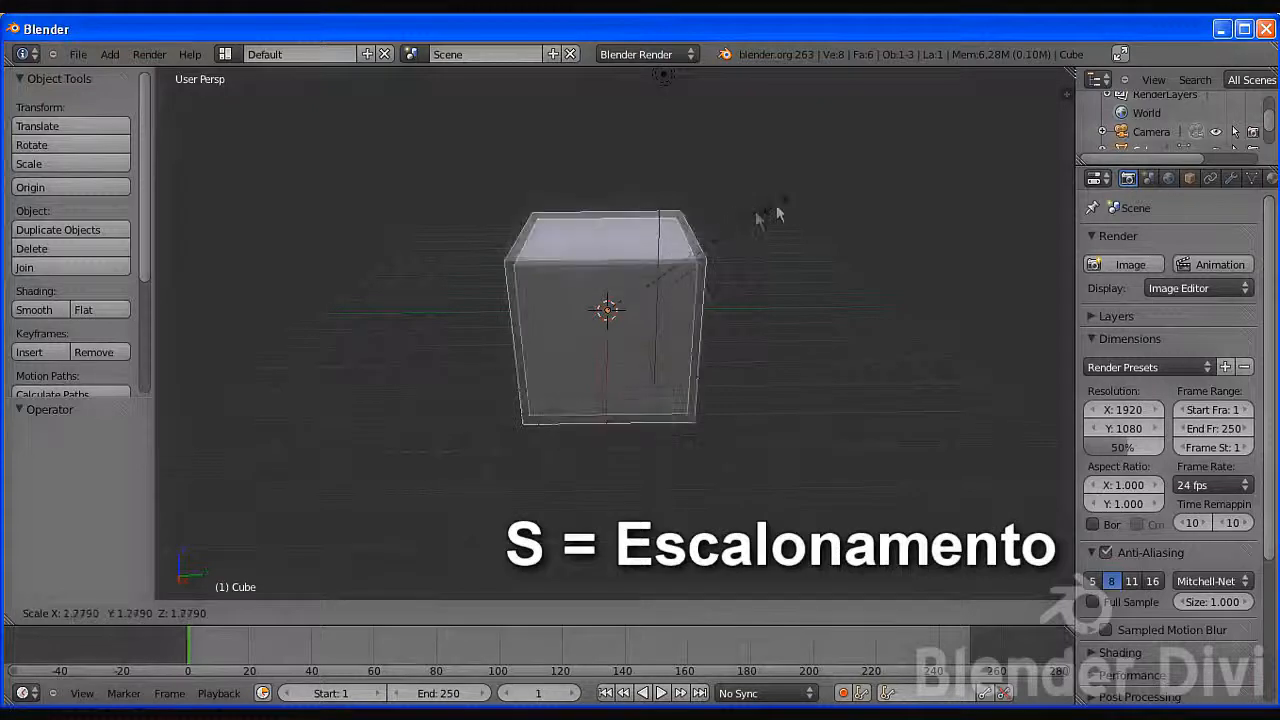
pyautogui.rightClick(745, 215)
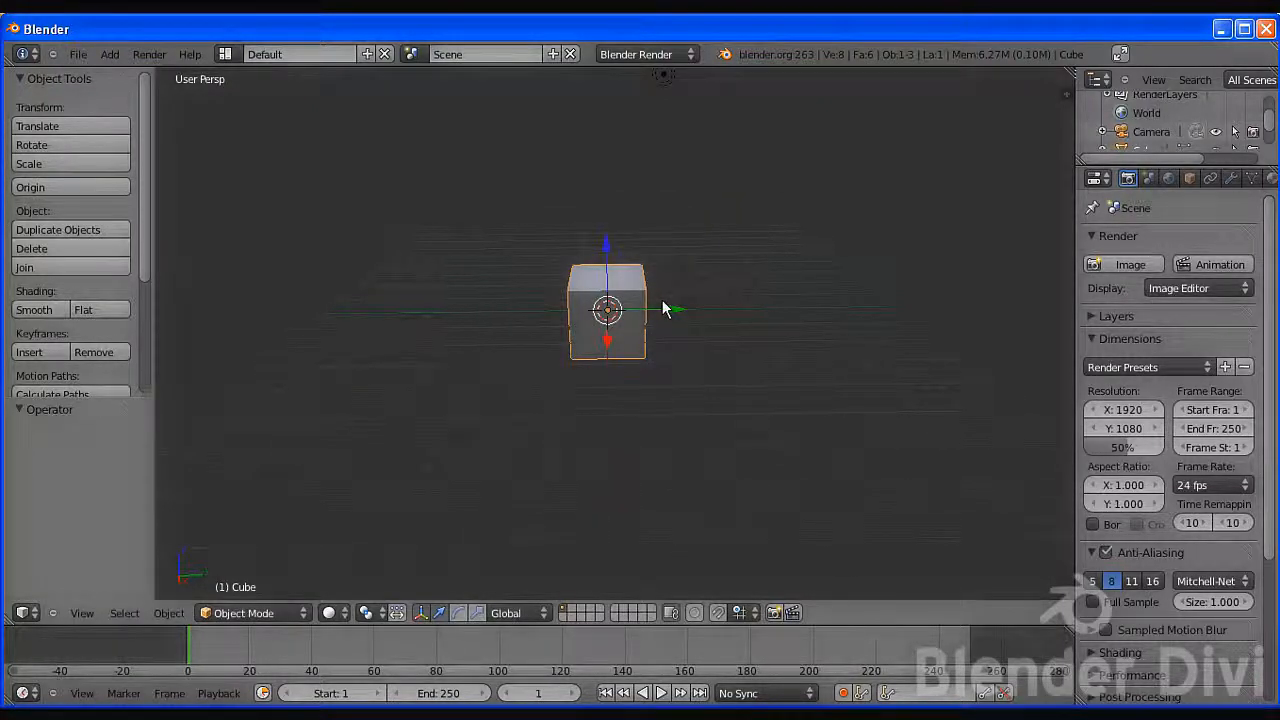
# Try to move the cube freely and rotate it around its centre
pyautogui.press('g')
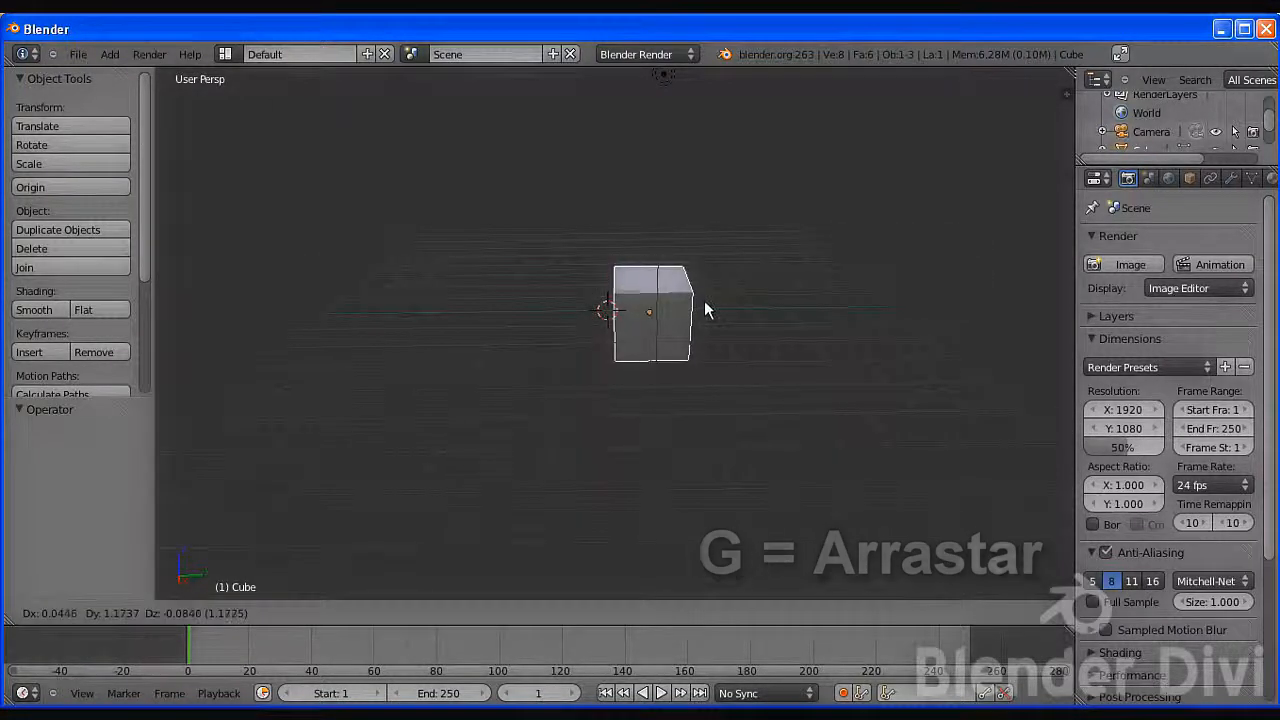
pyautogui.rightClick(645, 322)
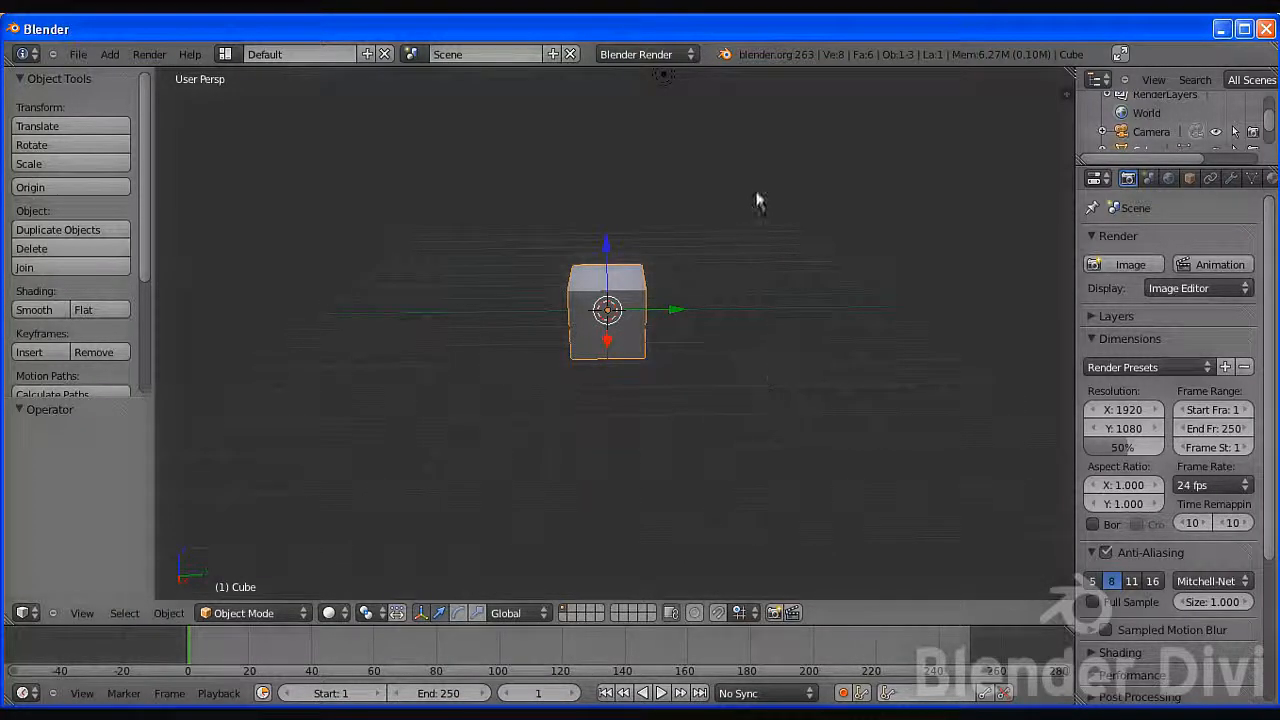
pyautogui.press('r')
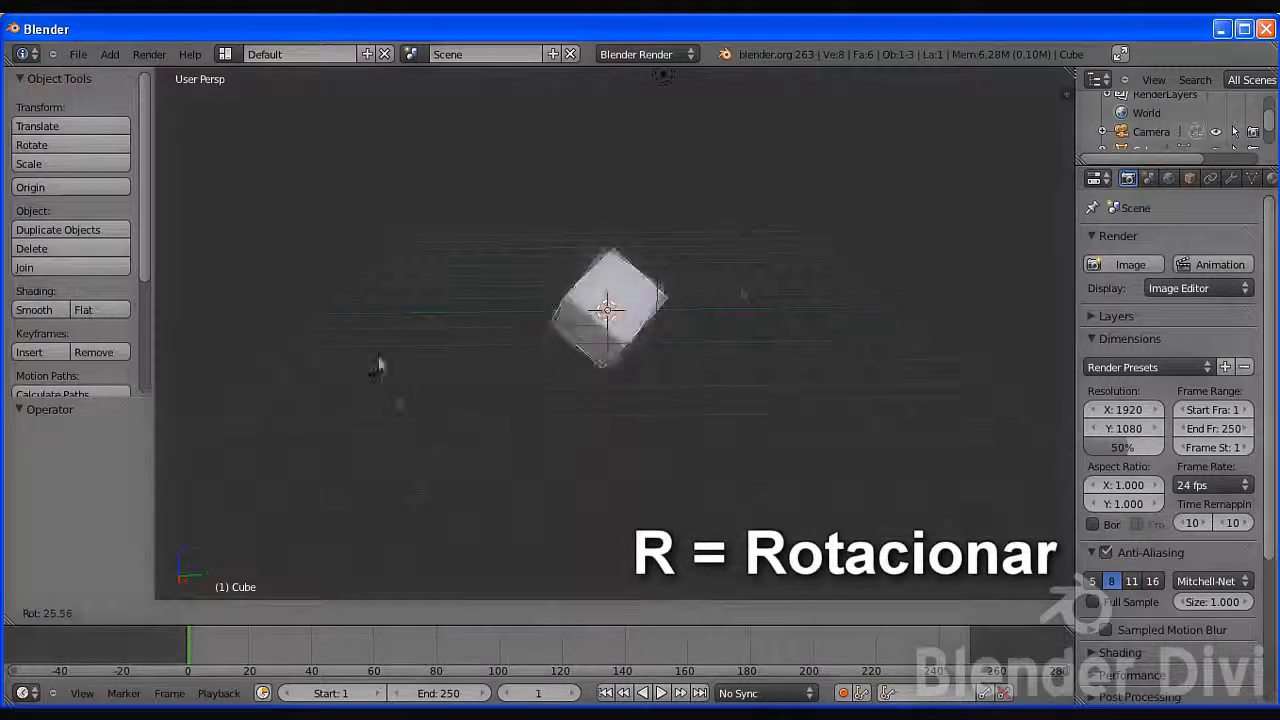
pyautogui.rightClick(652, 242)
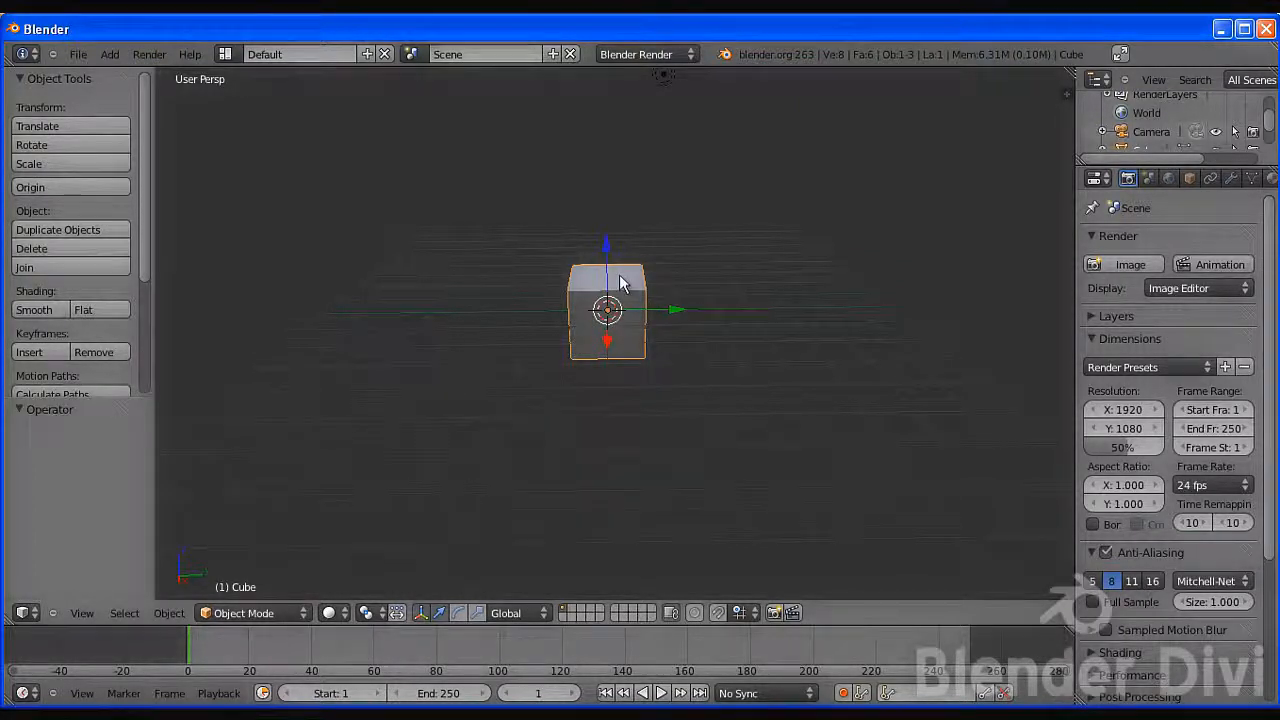
# Try to stretch the cube along the global X axis only
pyautogui.moveTo(543, 431); pyautogui.dragTo(634, 394, button='middle')
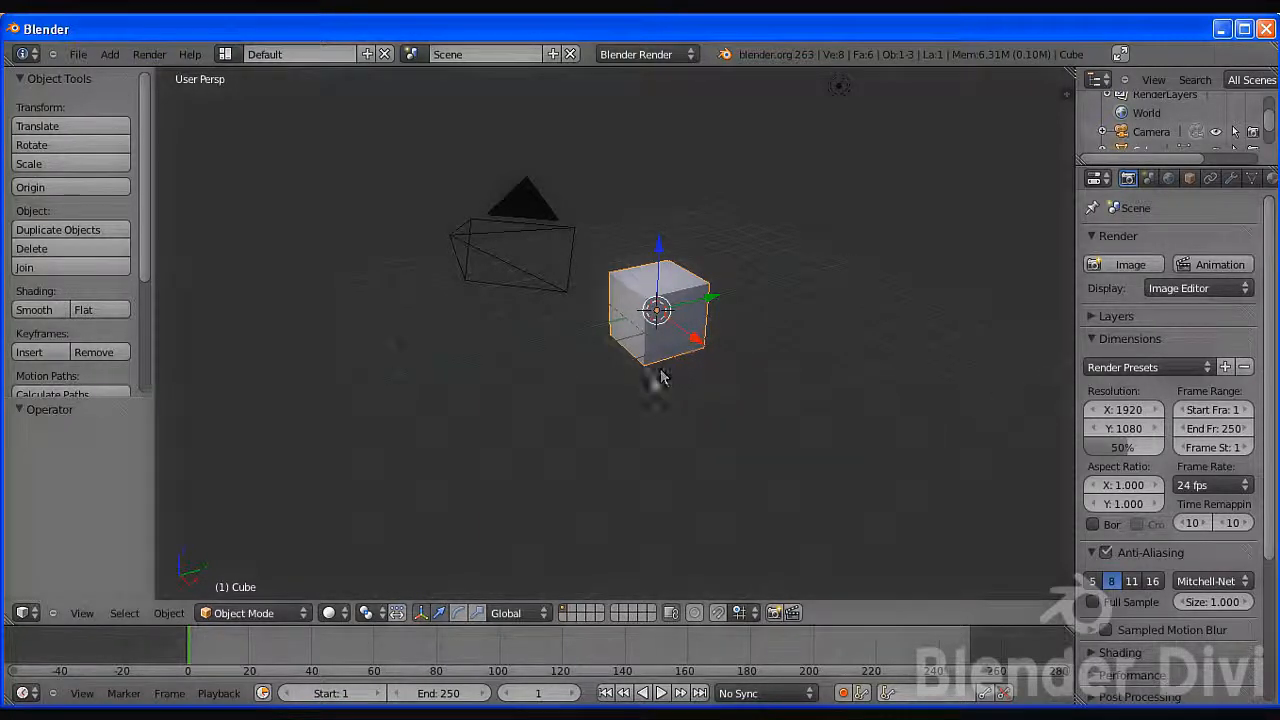
pyautogui.press('s')
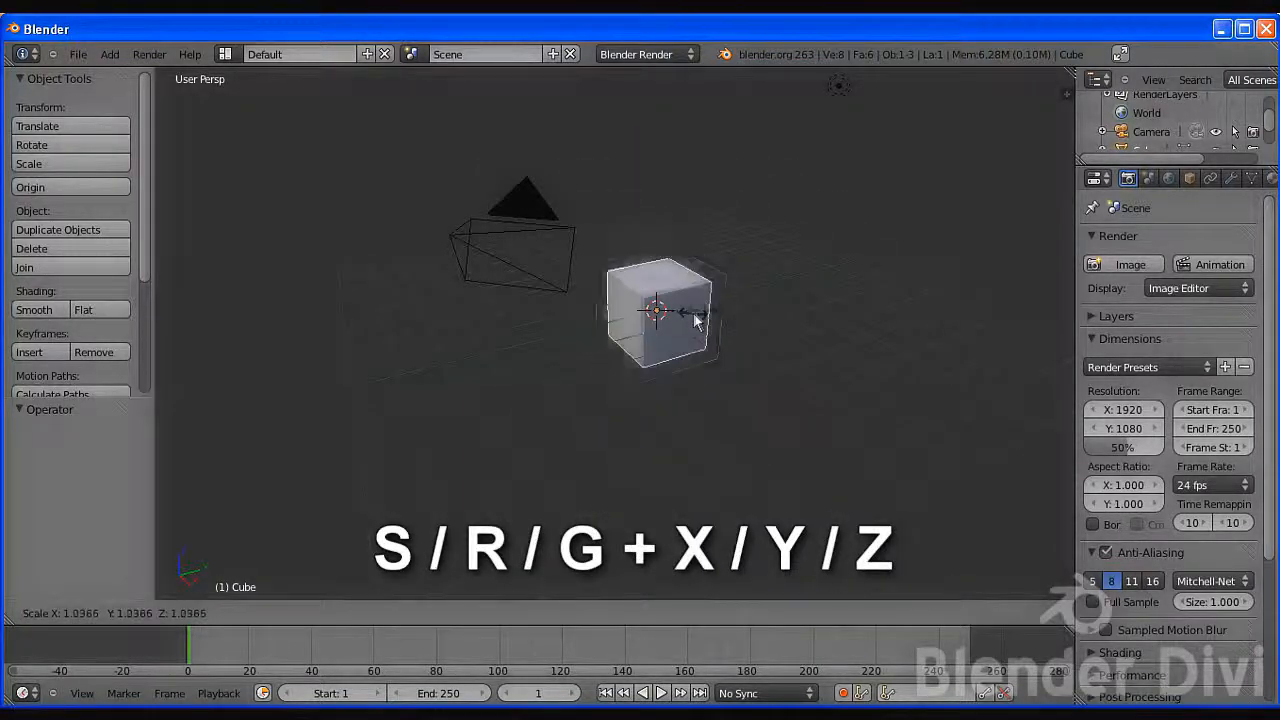
pyautogui.press('x')
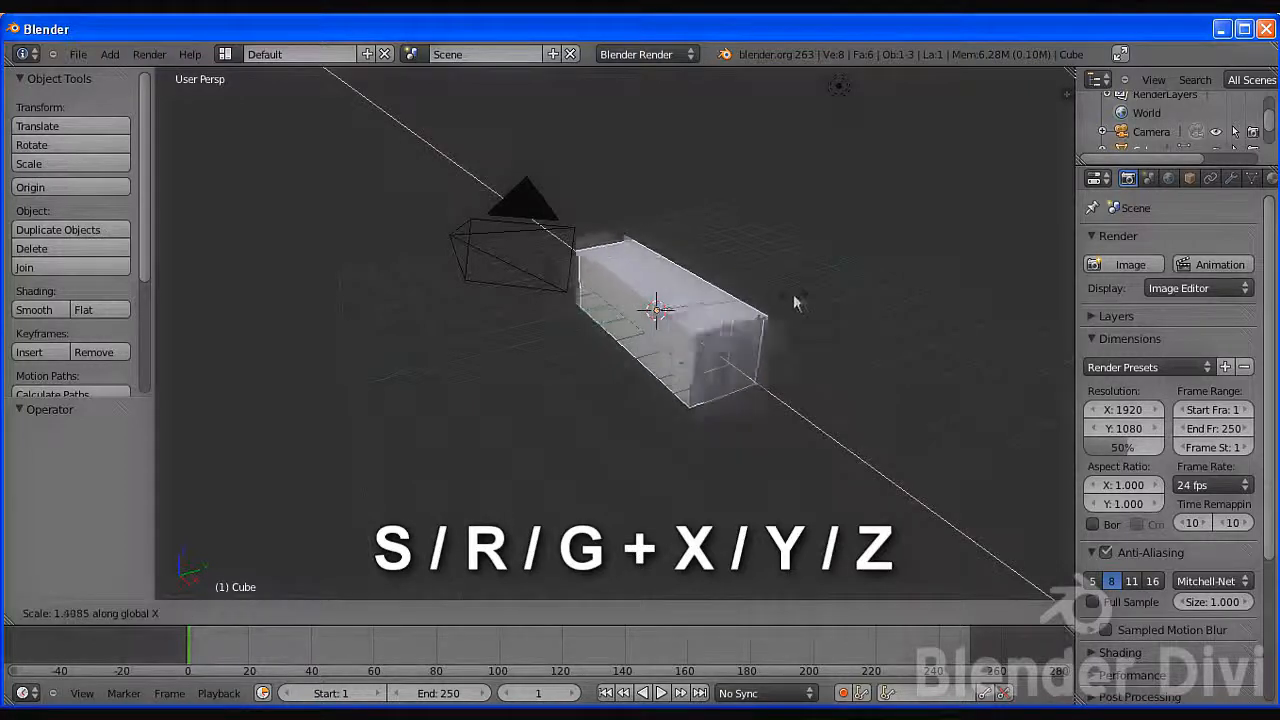
pyautogui.press('Escape')
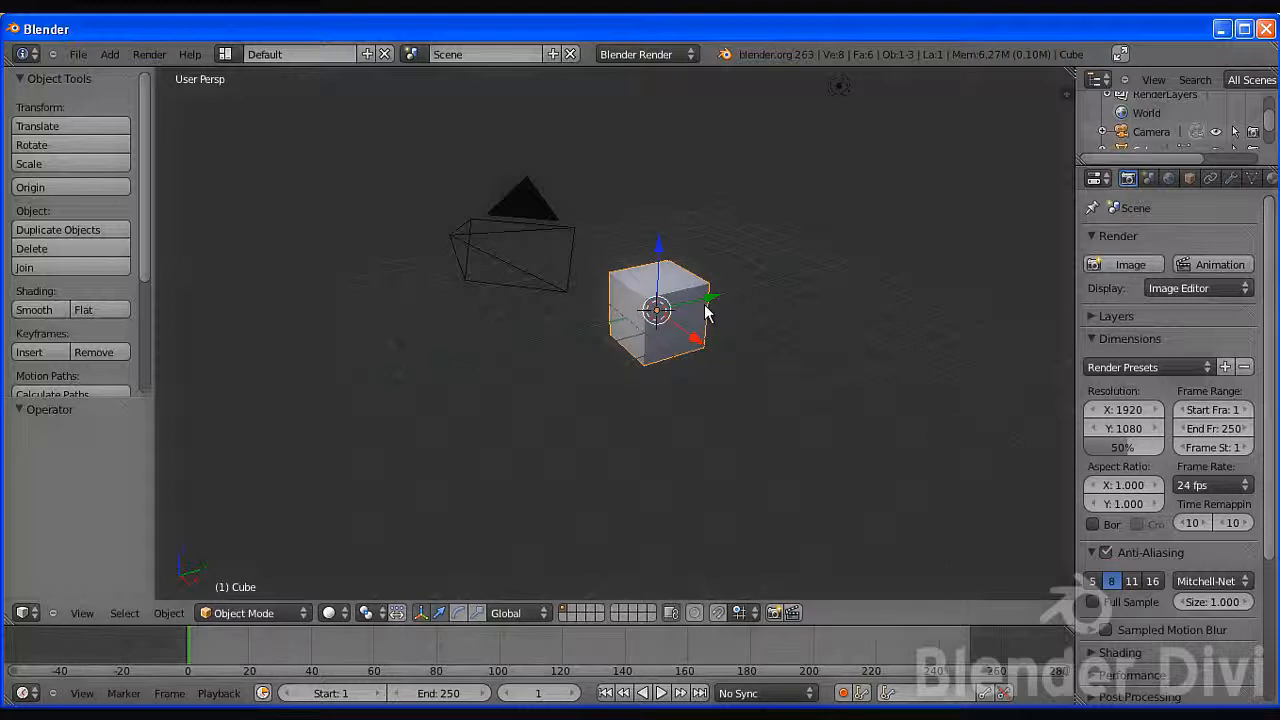
# Try to move the cube constrained to the global Y, Z and X axes in turn
pyautogui.press('g')
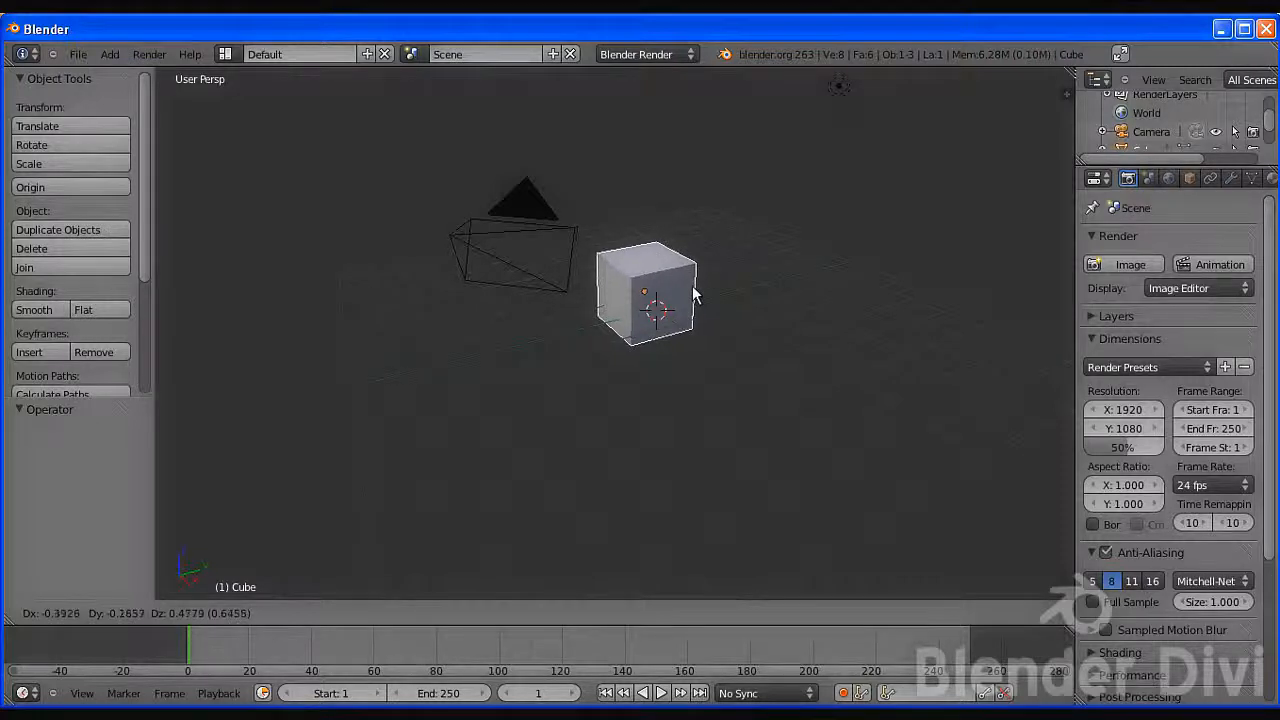
pyautogui.press('y')
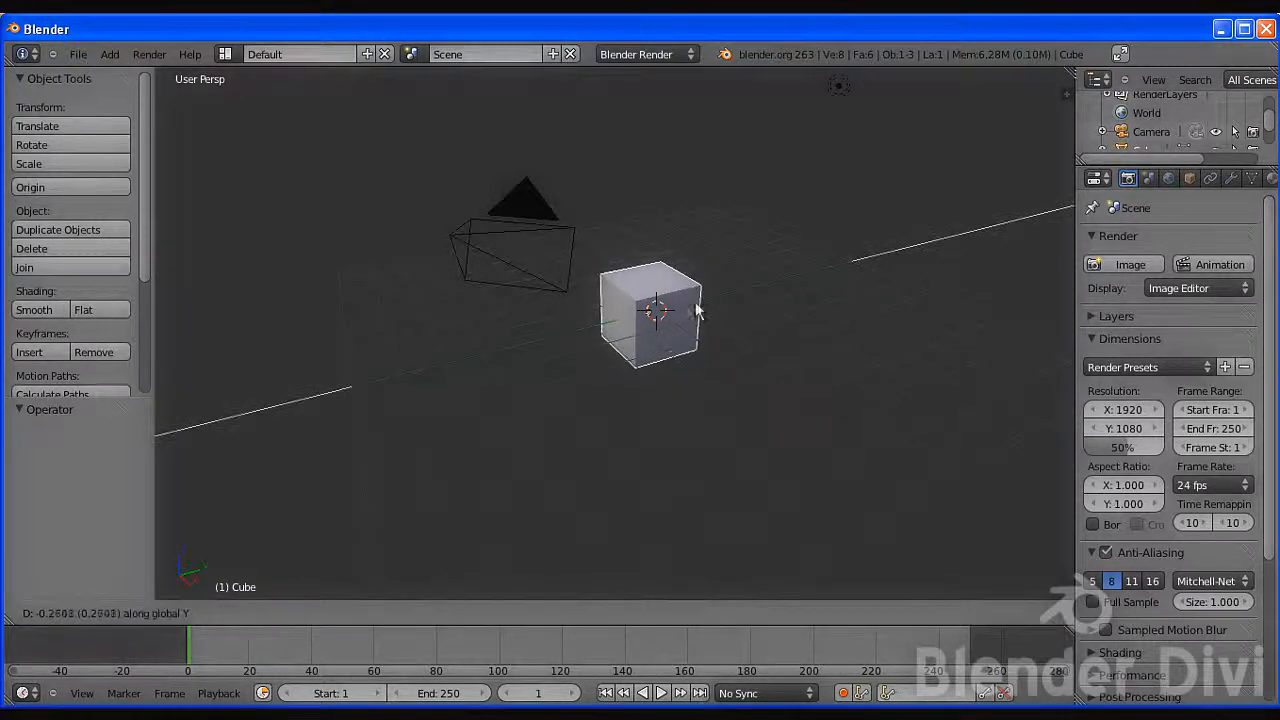
pyautogui.press('z')
pyautogui.press('x')
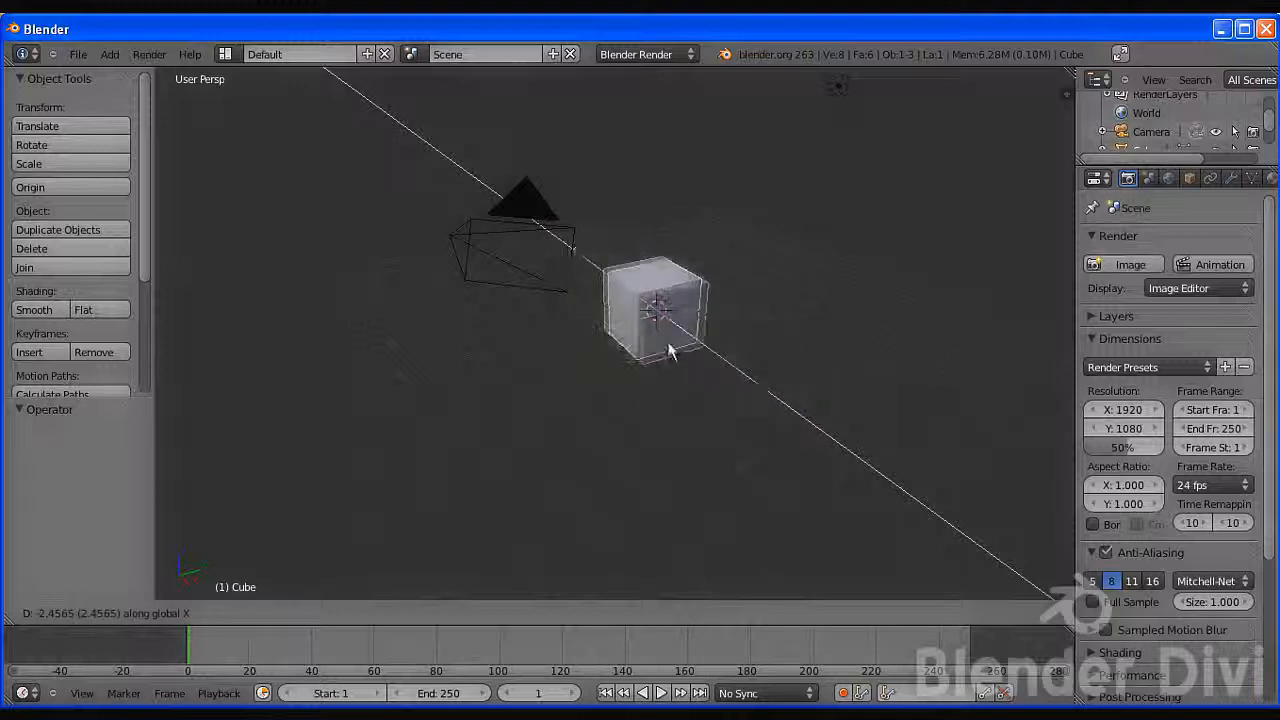
pyautogui.click(670, 348)
# Try scaling the cube uniformly several times, finally by a factor of about 4.216, and undo the applied scaling
pyautogui.press('s')
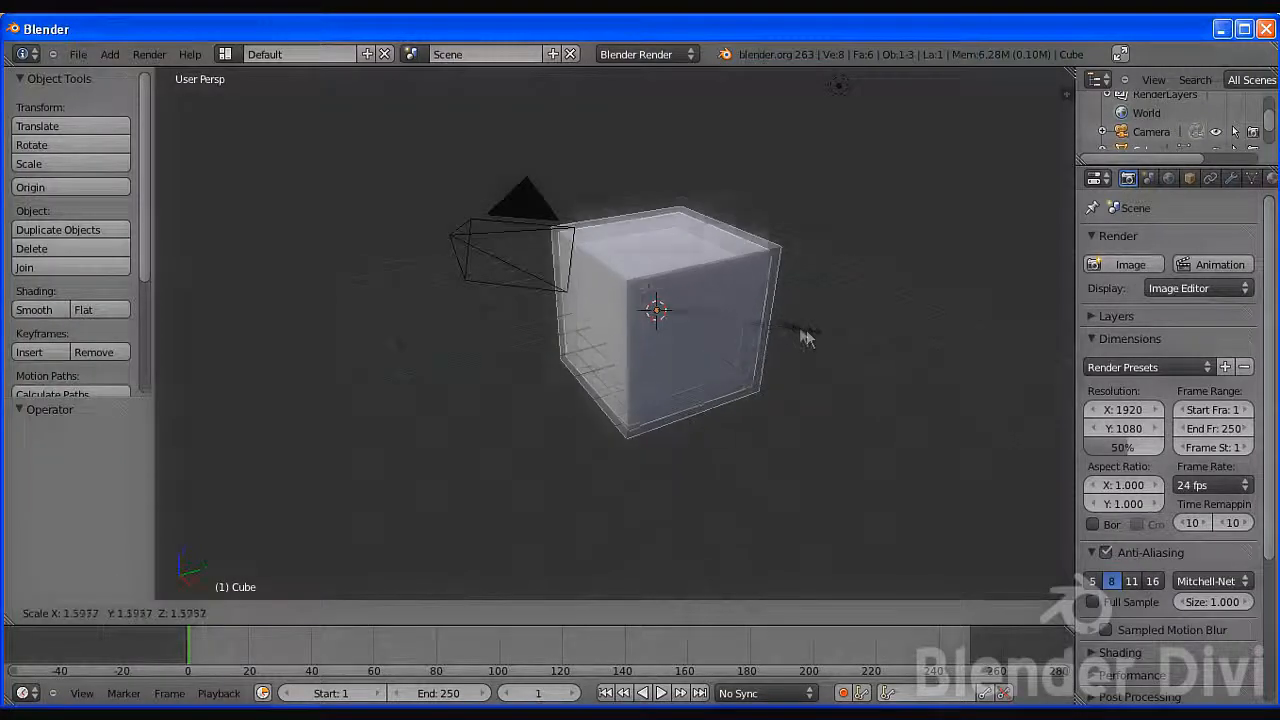
pyautogui.rightClick(806, 337)
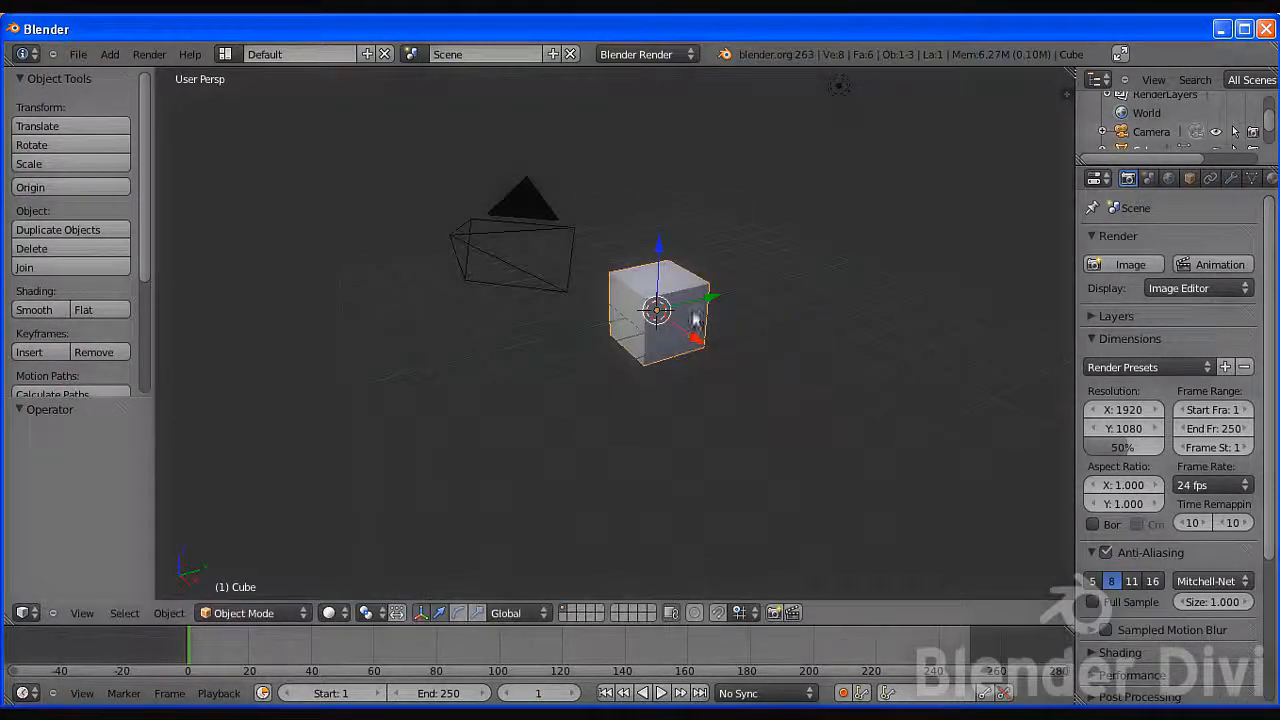
pyautogui.press('s')
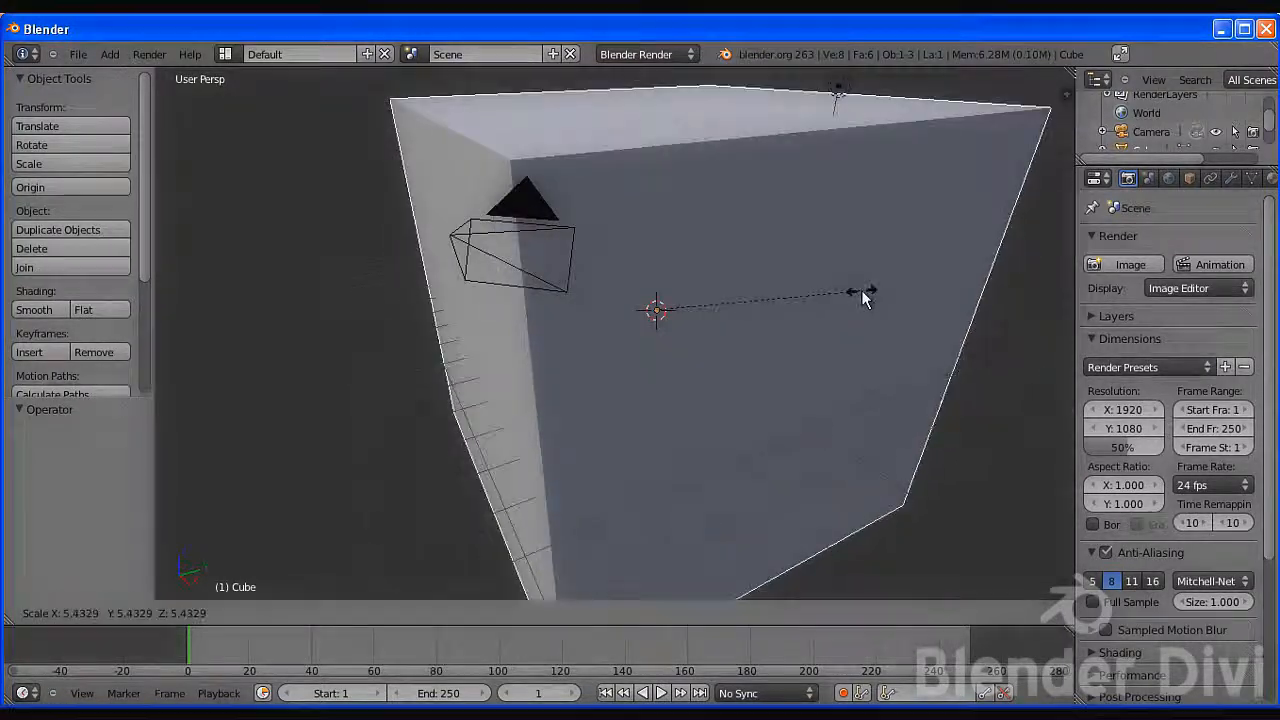
pyautogui.rightClick(865, 293)
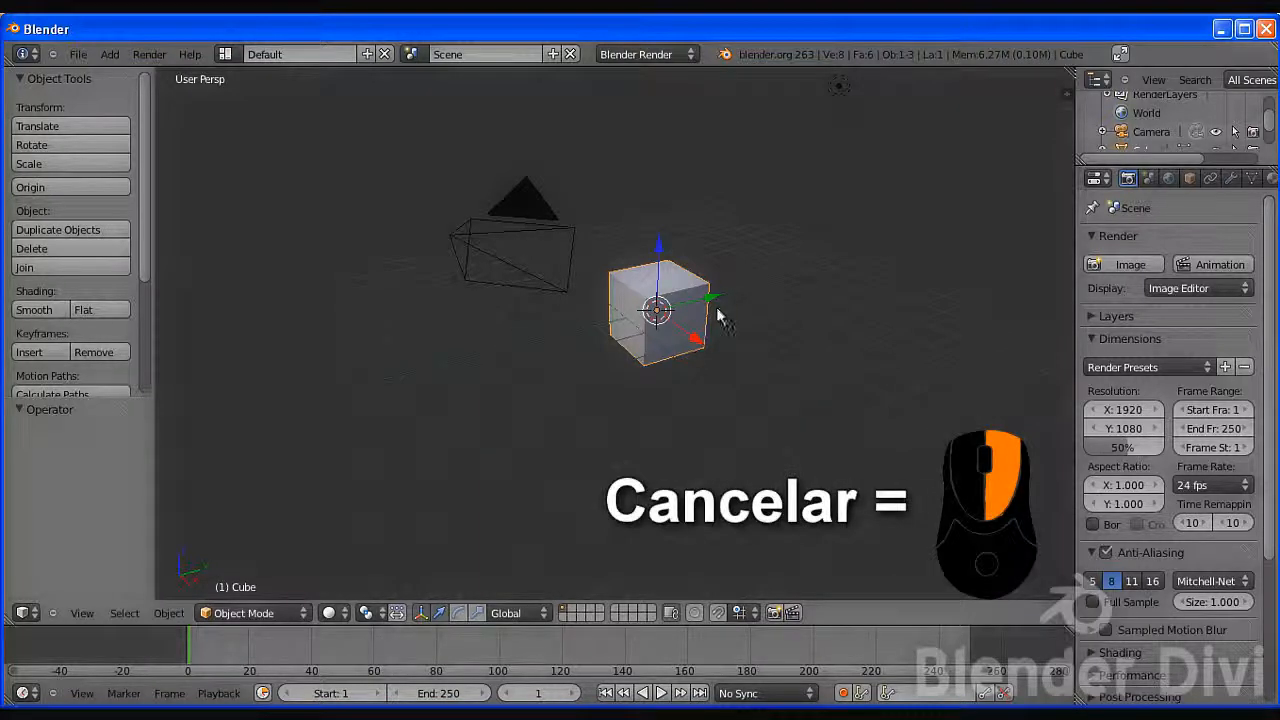
pyautogui.press('s')
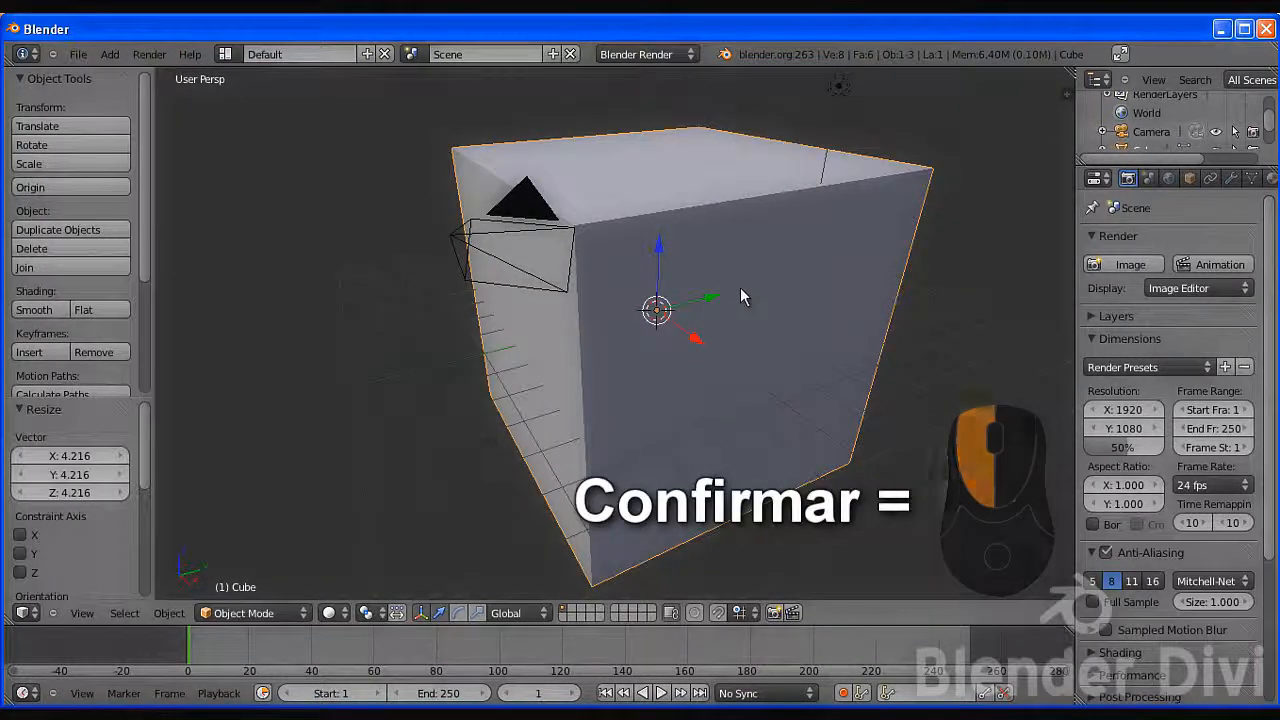
pyautogui.hotkey('ctrl', 'z')
# Clear the selection and select the camera, cube and lamp in turn, finishing with the cube selected
pyautogui.press('a')
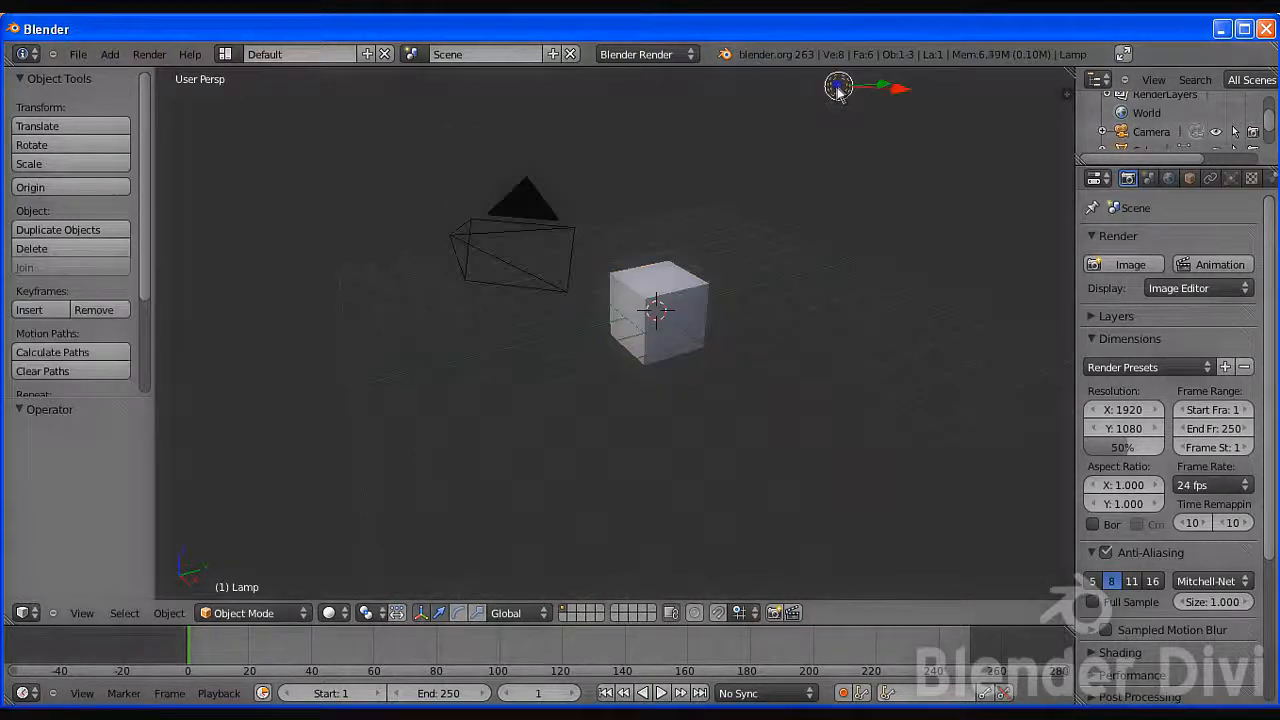
pyautogui.rightClick(528, 212)
pyautogui.rightClick(680, 300)
pyautogui.rightClick(838, 86)
pyautogui.rightClick(540, 212)
pyautogui.rightClick(672, 288)
pyautogui.rightClick(838, 86)
pyautogui.rightClick(515, 198)
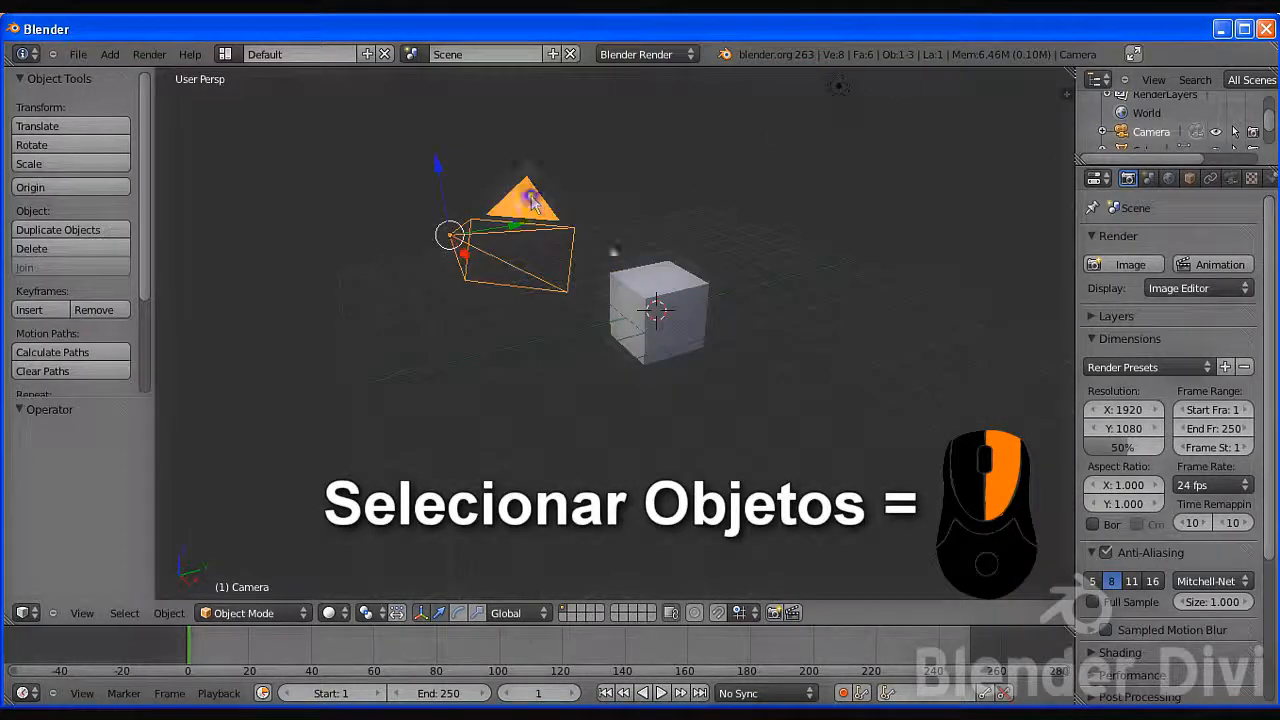
pyautogui.rightClick(662, 300)
pyautogui.rightClick(836, 88)
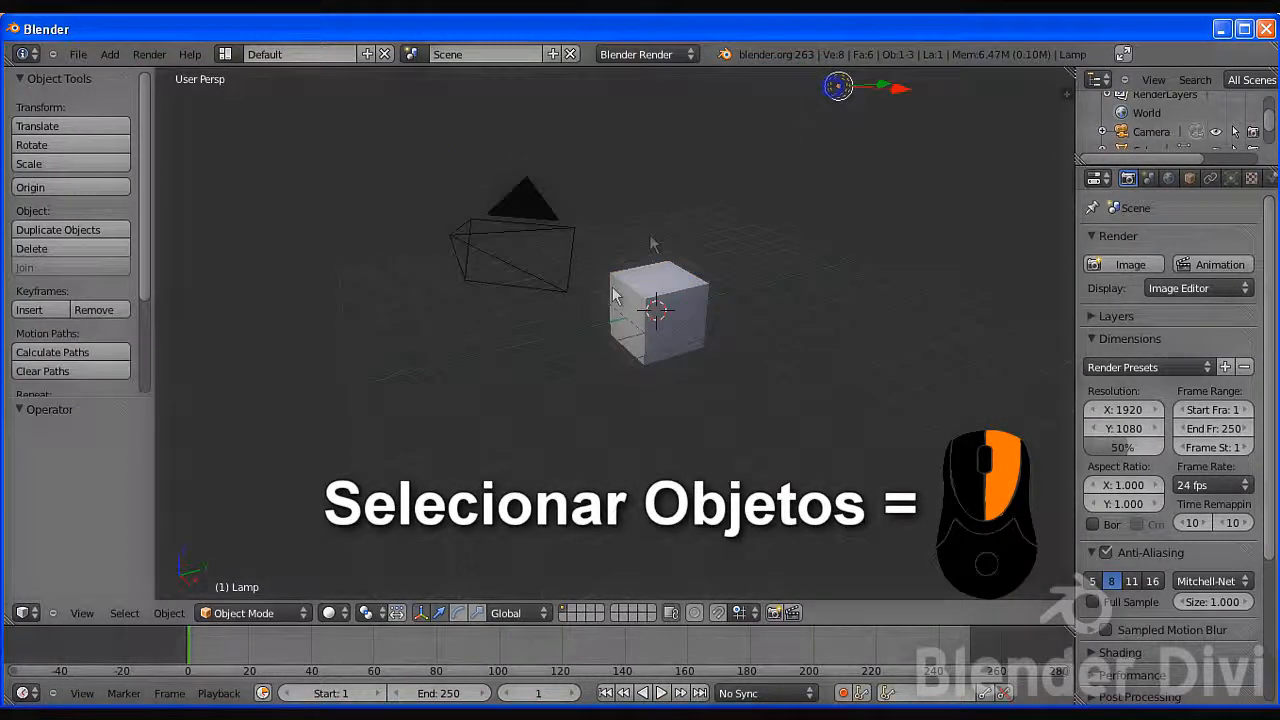
pyautogui.rightClick(704, 304)
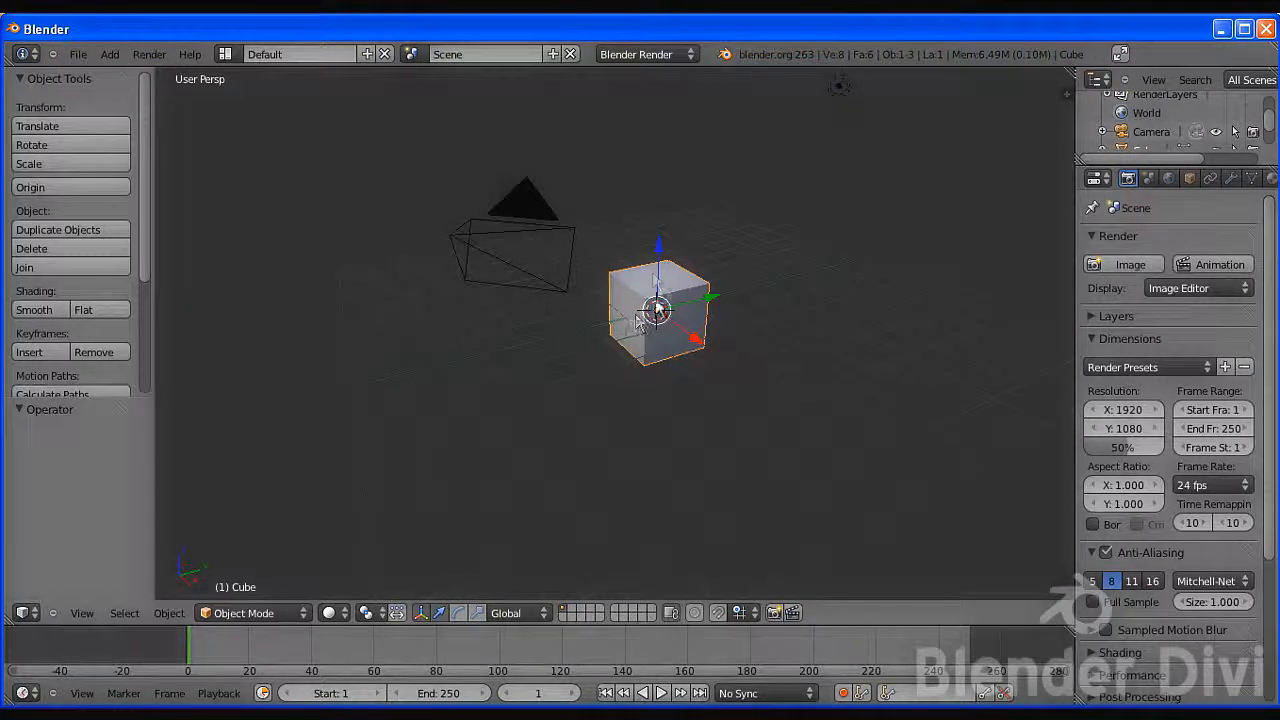
# Place the 3D cursor in empty space beside the cube and look through the mesh primitives that can be added
pyautogui.click(506, 363)
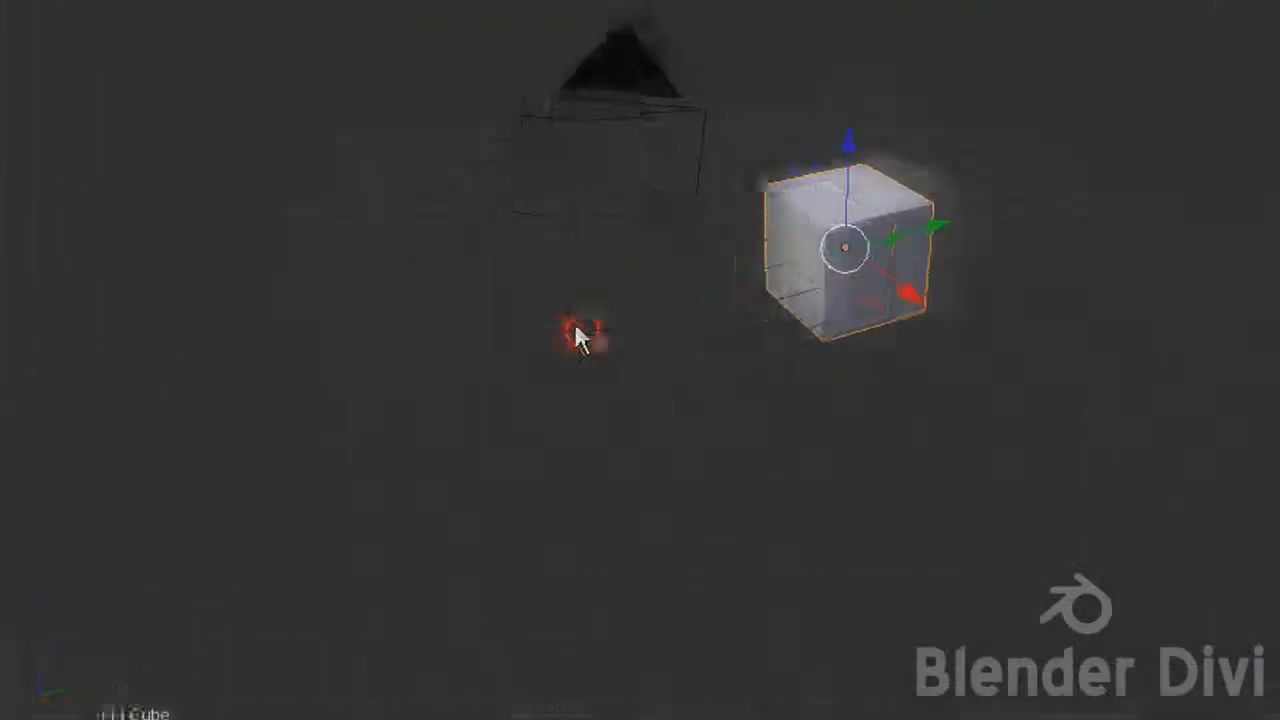
pyautogui.press('KP_1')
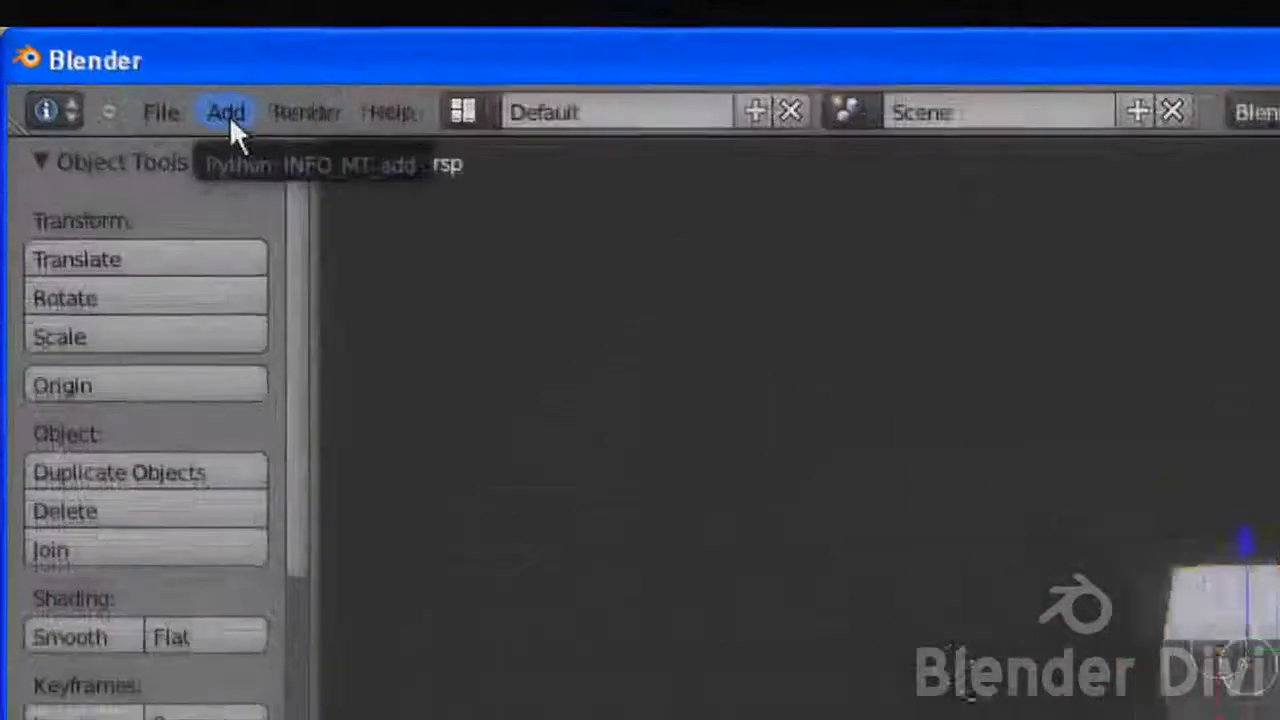
pyautogui.click(229, 114)
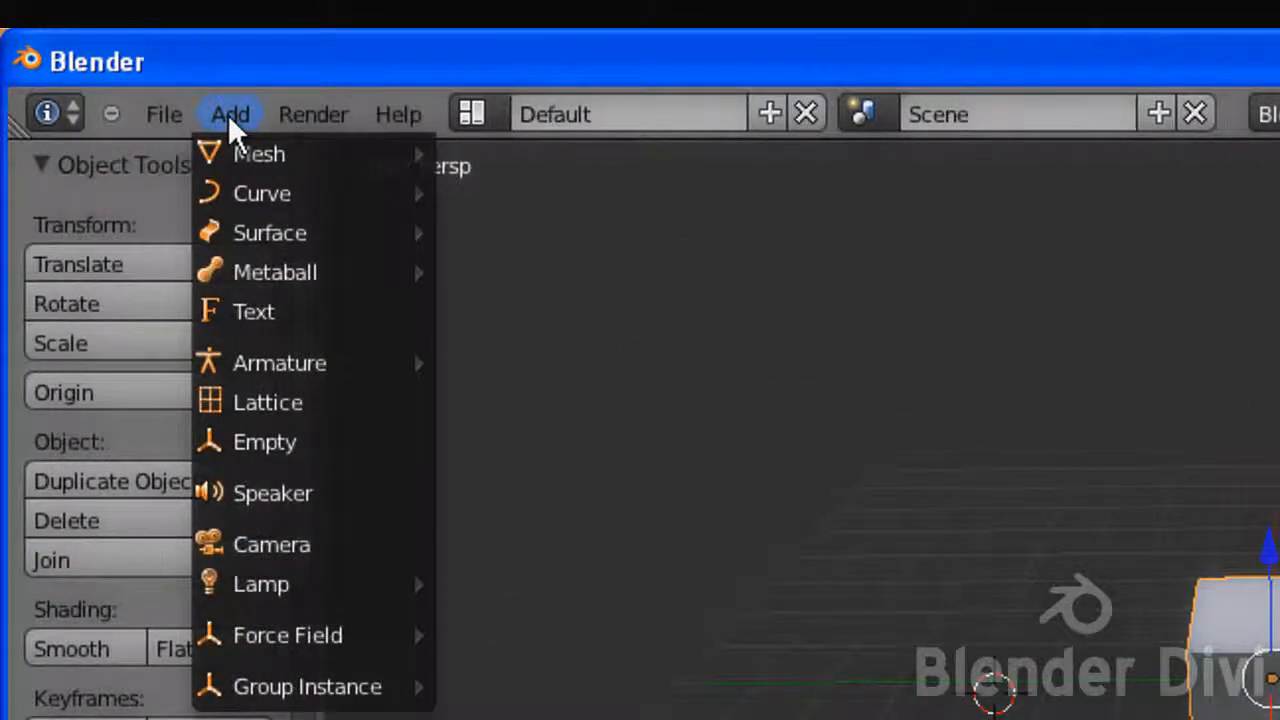
pyautogui.moveTo(226, 154)
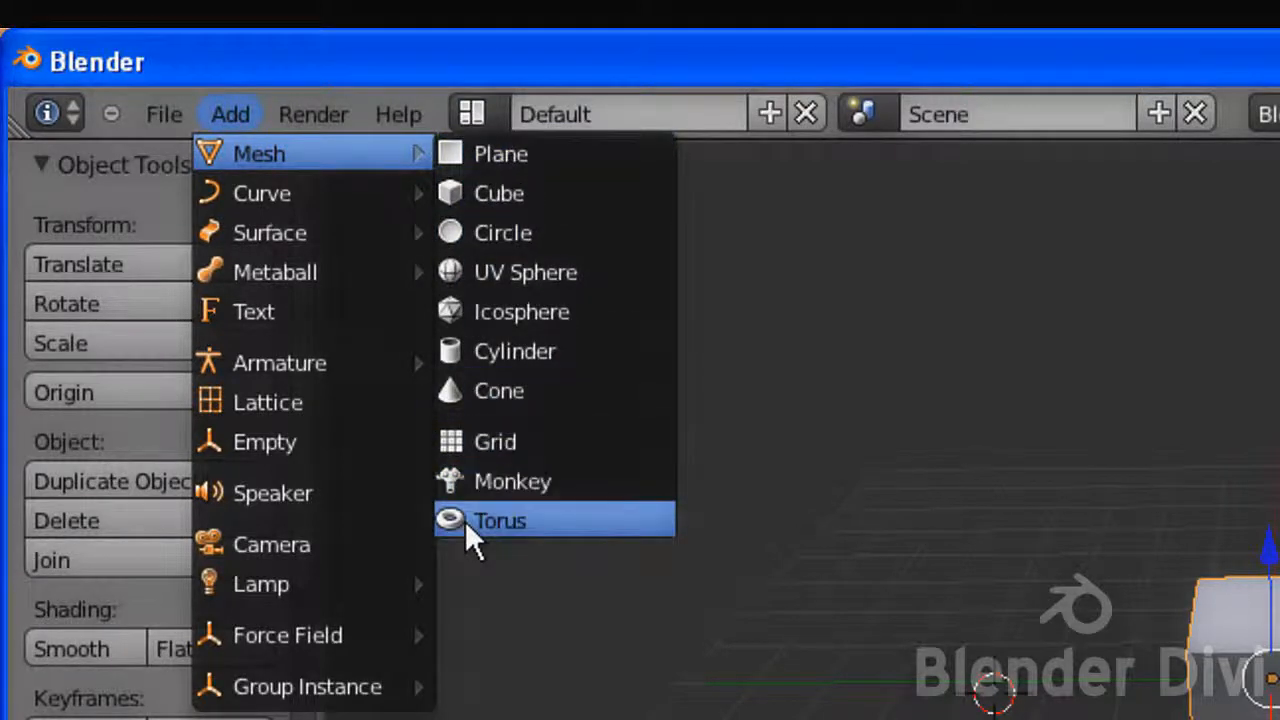
pyautogui.click(243, 108)
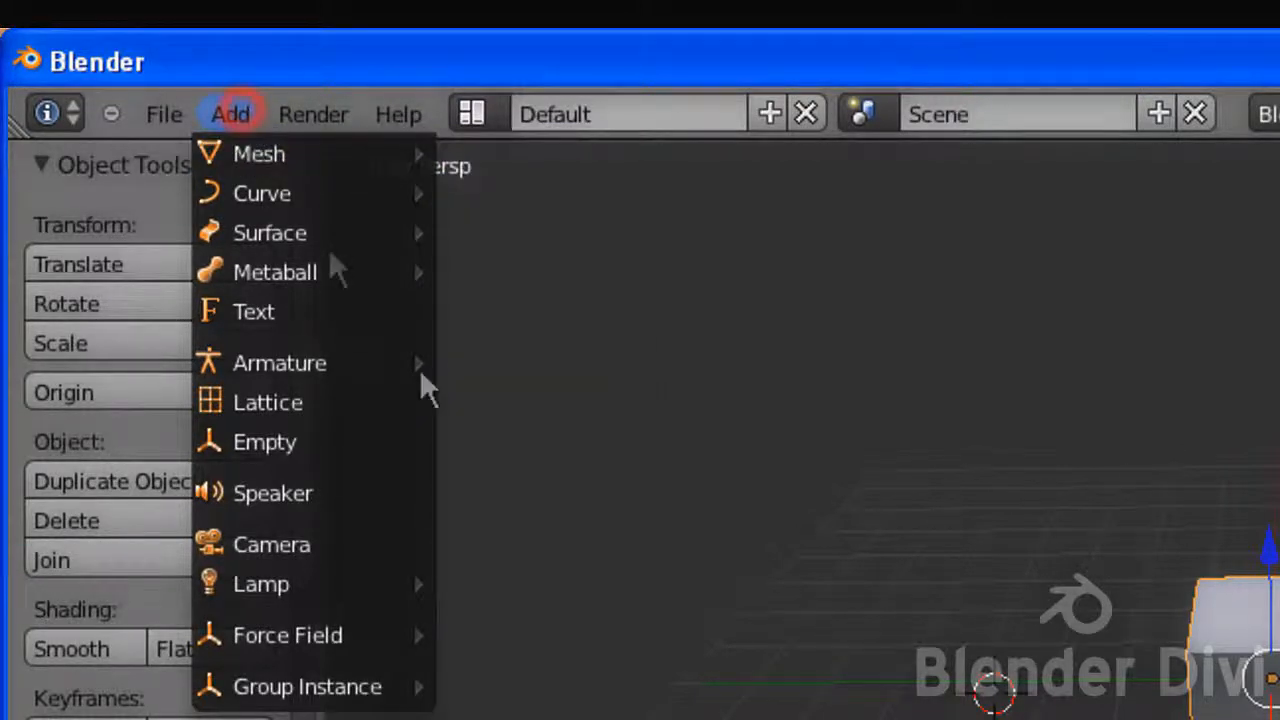
pyautogui.click(228, 97)
pyautogui.click(228, 114)
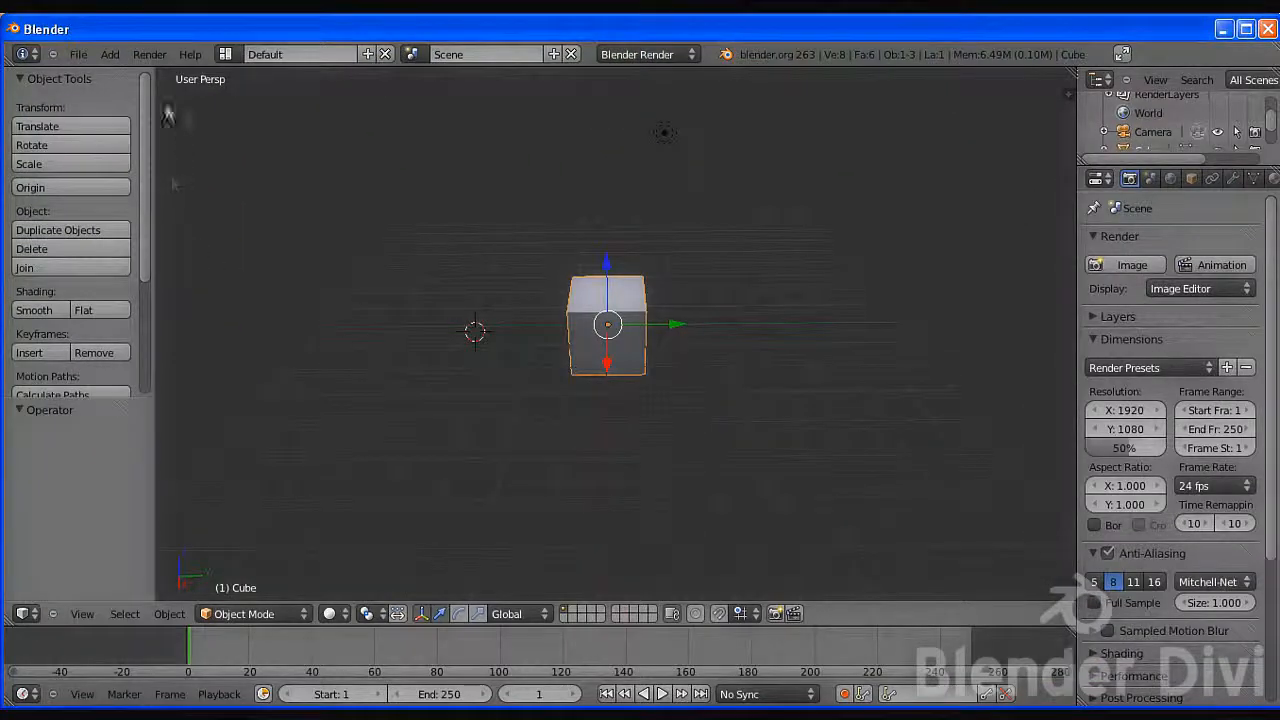
pyautogui.click(110, 54)
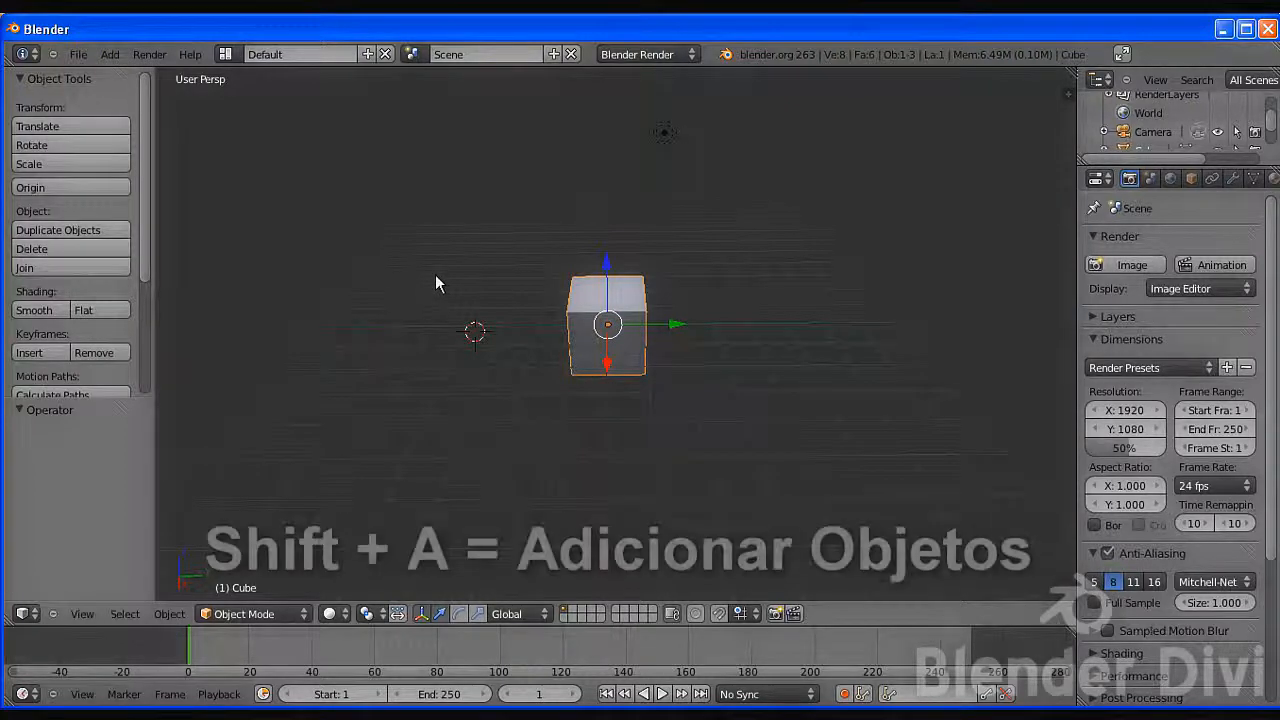
# Add a cube mesh at the 3D cursor, at about X -1.49, Y -4.28, Z -1.16
pyautogui.hotkey('shift', 'a')
pyautogui.moveTo(435, 278)
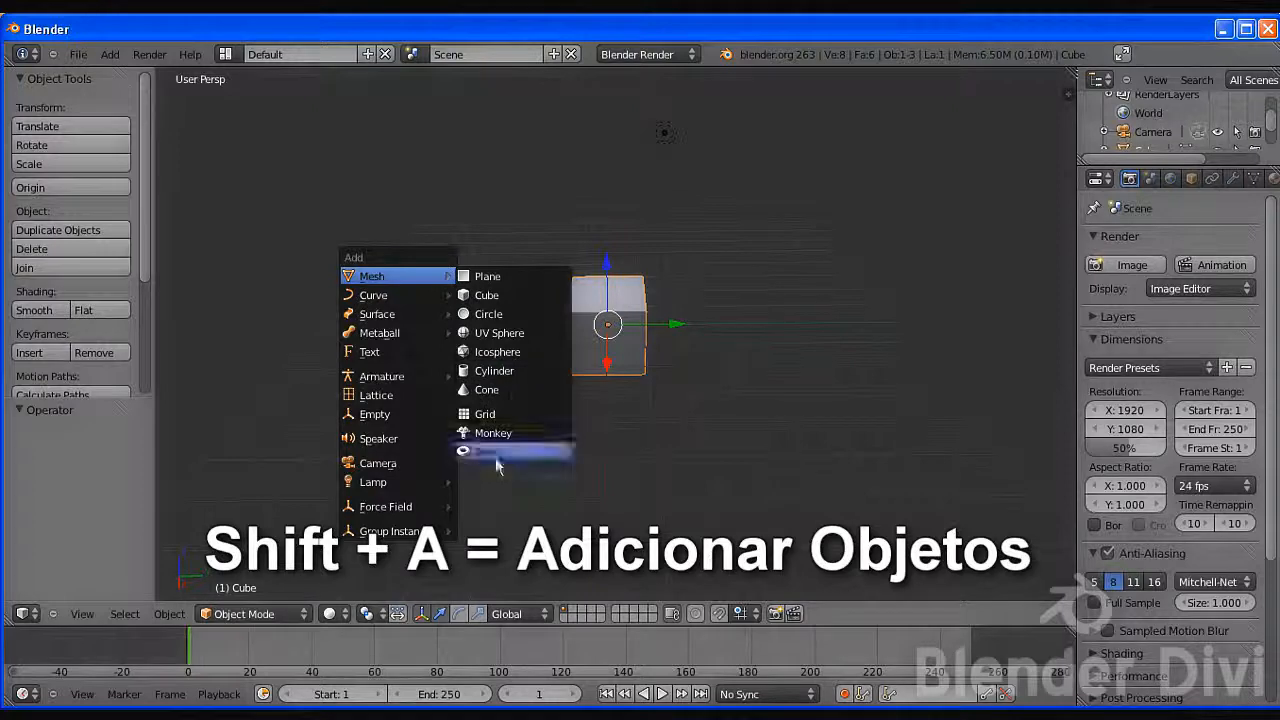
pyautogui.click(500, 295)
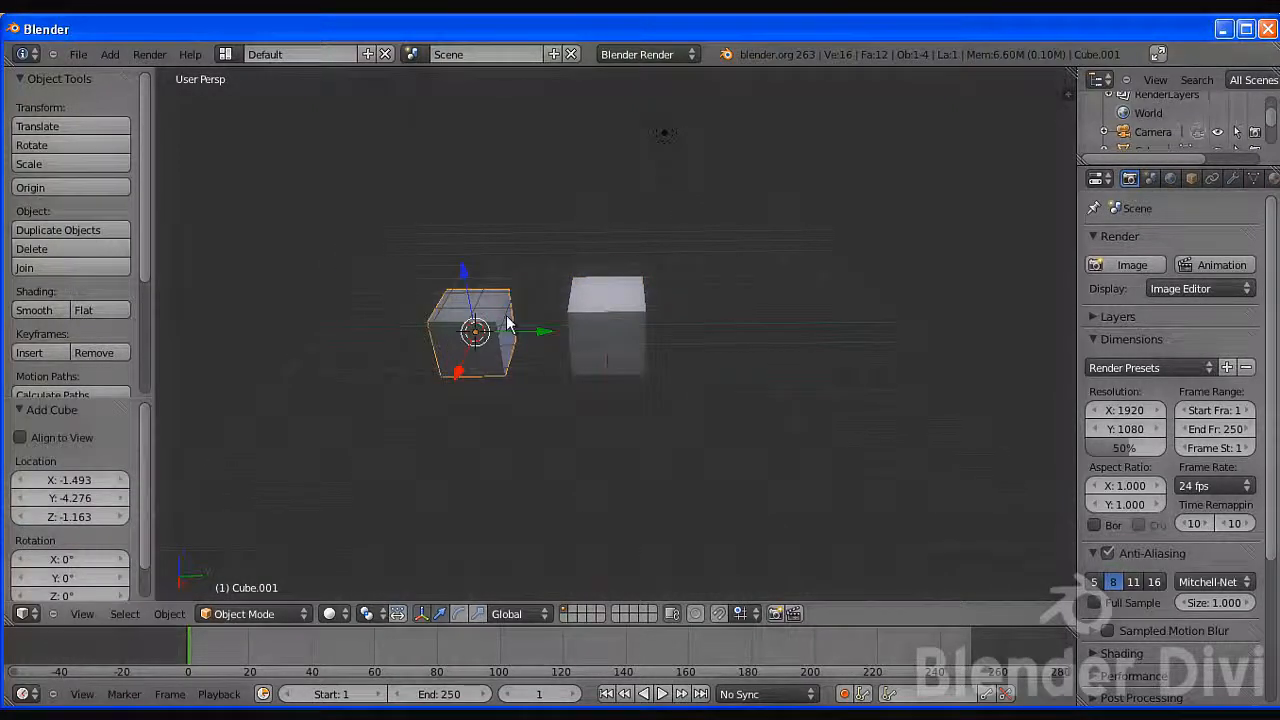
# Place the 3D cursor on the opposite side of the original cube and add a monkey mesh at about X -1.51, Y 6.05, Z -1.22
pyautogui.hotkey('shift', 'a')
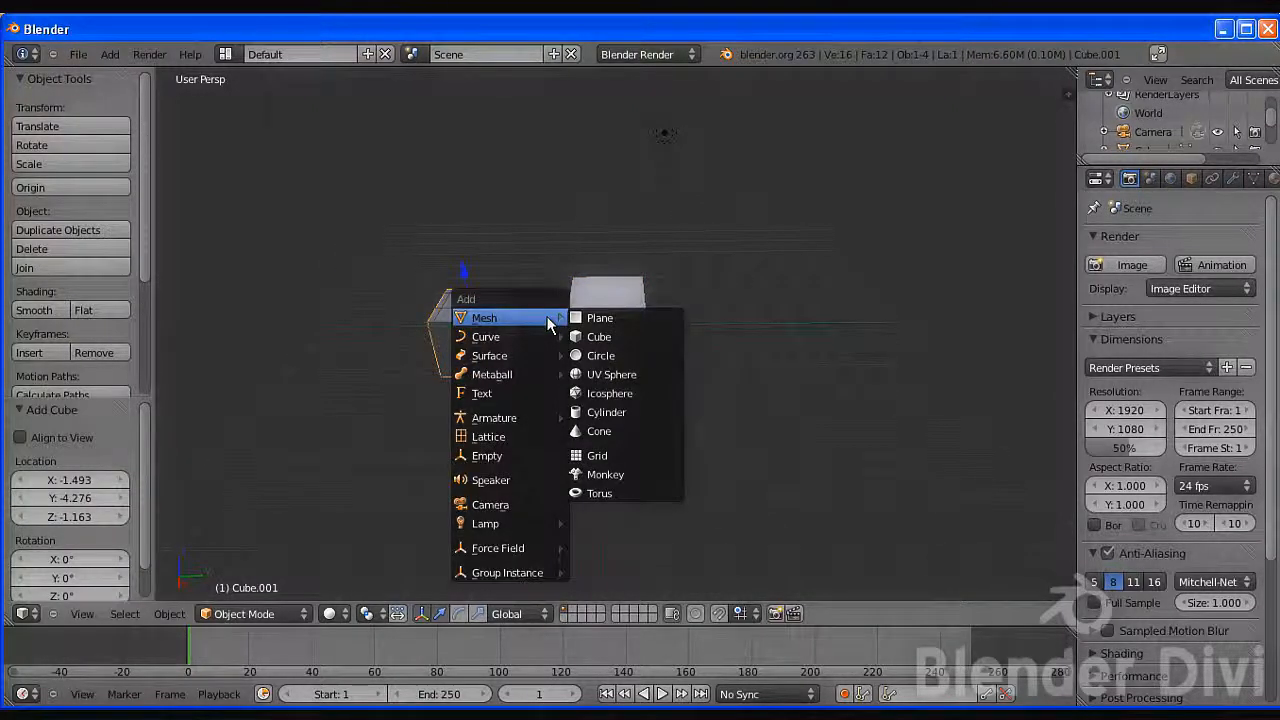
pyautogui.hotkey('shift', 'a')
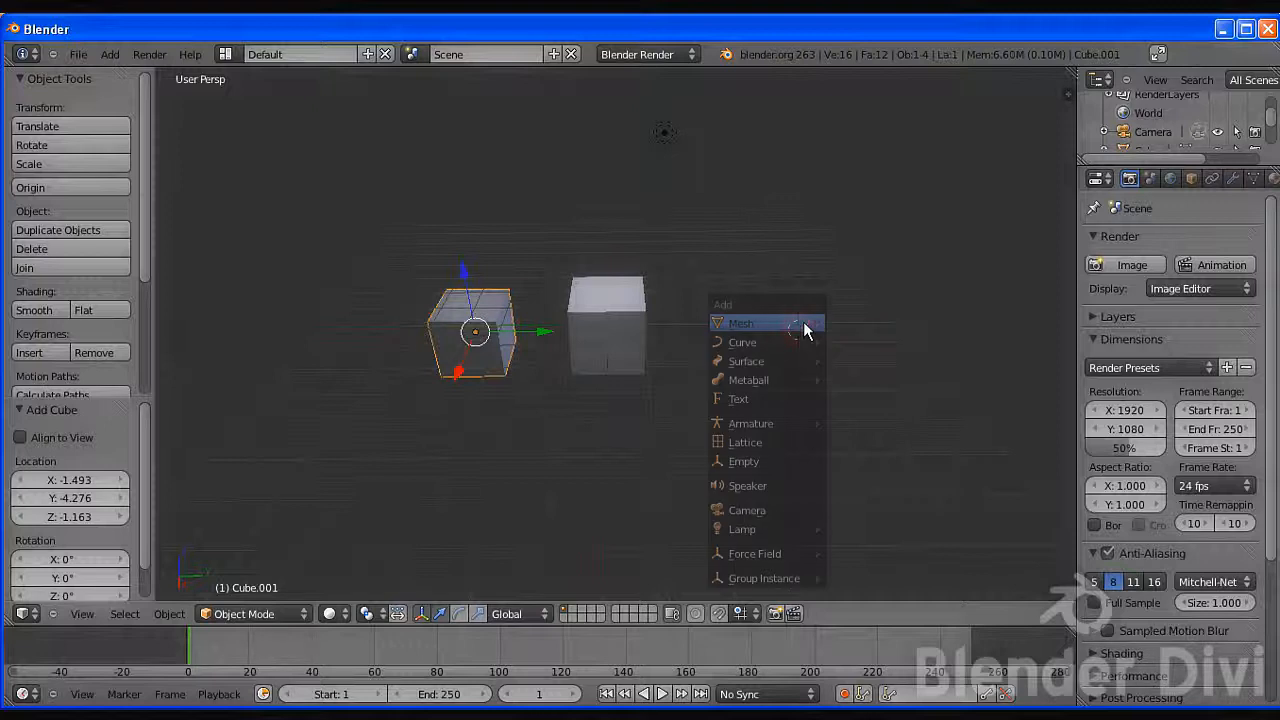
pyautogui.moveTo(787, 316)
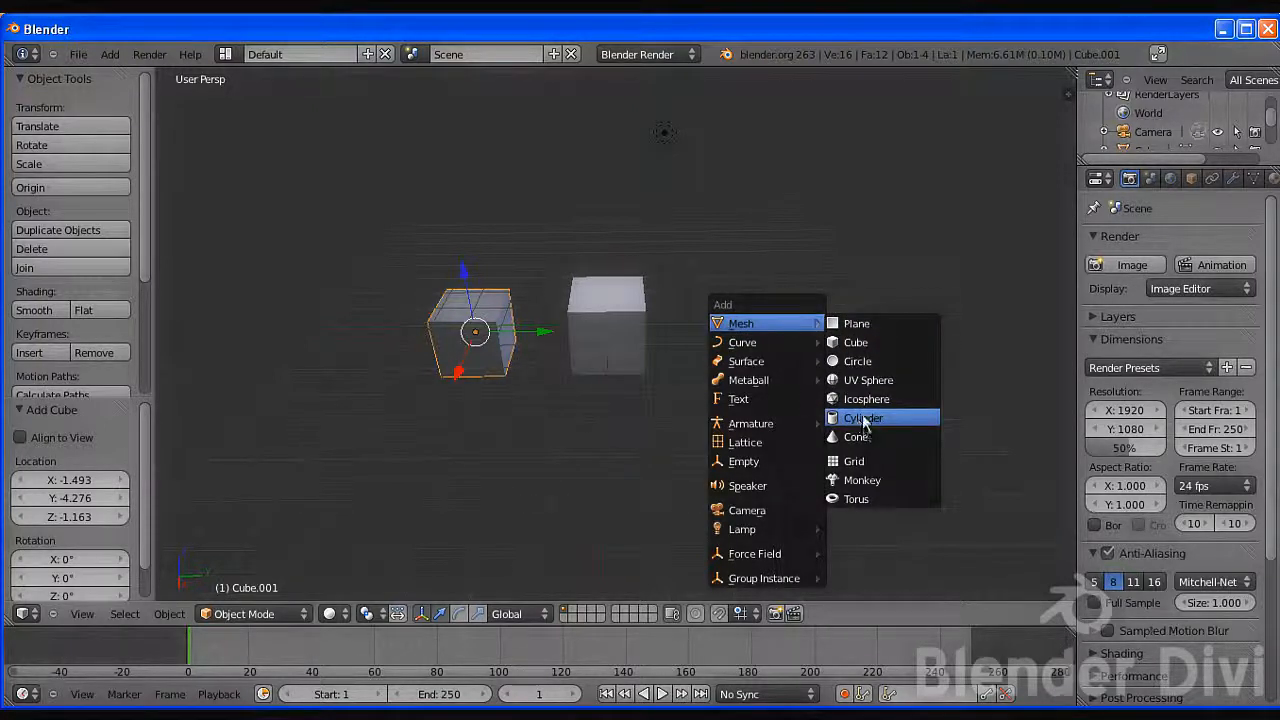
pyautogui.click(862, 481)
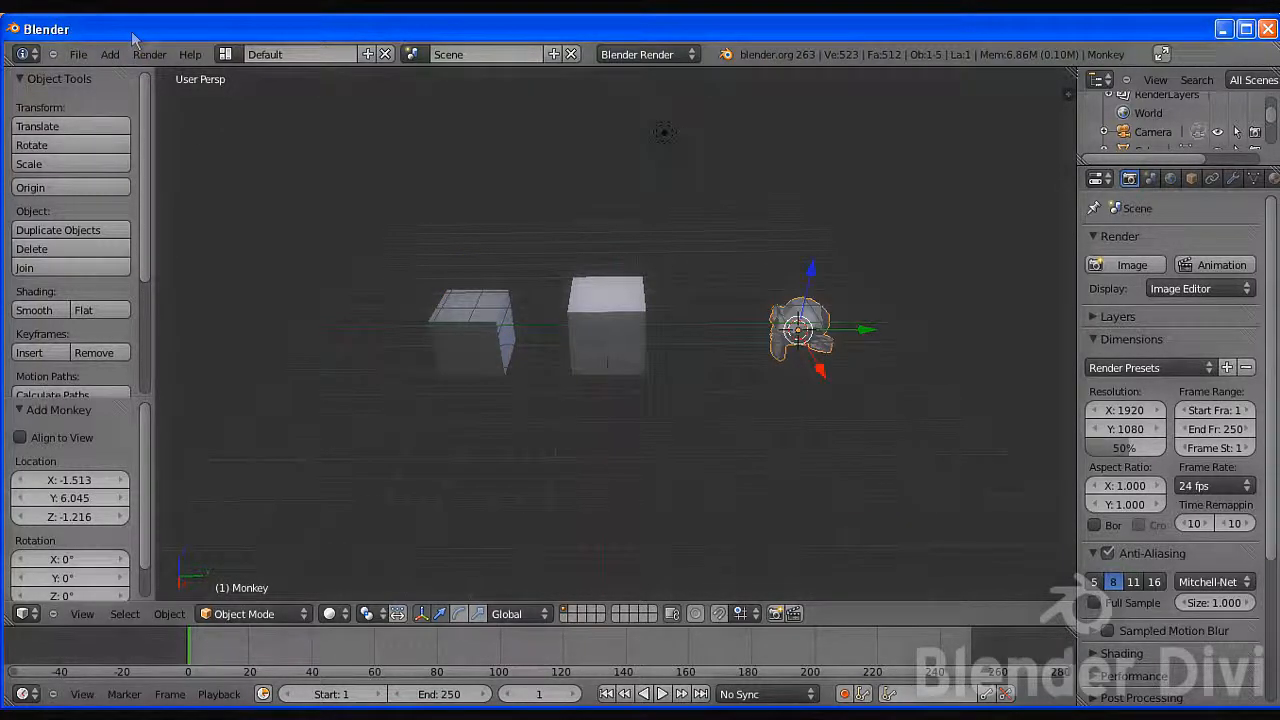
pyautogui.scroll(-2, 612, 265)
pyautogui.scroll(3, 566, 322)
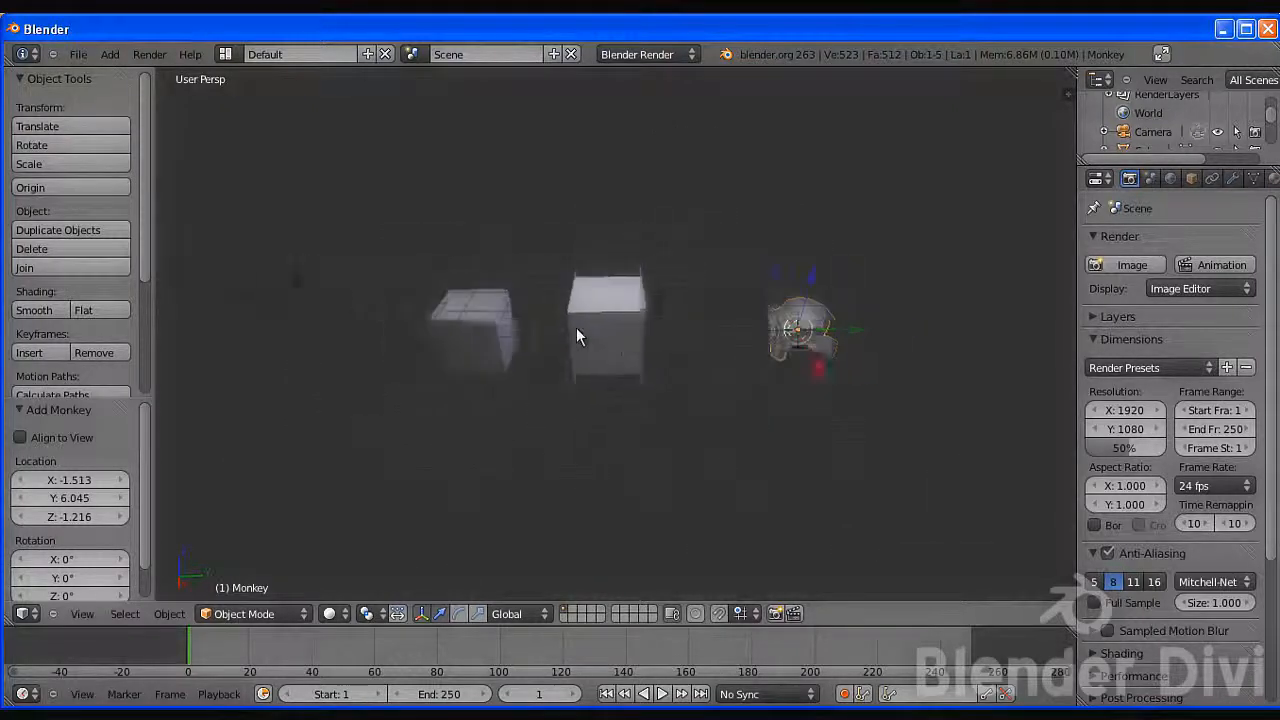
pyautogui.scroll(-2, 576, 327)
pyautogui.moveTo(473, 471)
pyautogui.mouseDown(button='middle')
pyautogui.moveTo(580, 440)
pyautogui.moveTo(394, 451)
pyautogui.moveTo(474, 443)
pyautogui.moveTo(488, 455)
pyautogui.moveTo(474, 449)
pyautogui.mouseUp(button='middle')
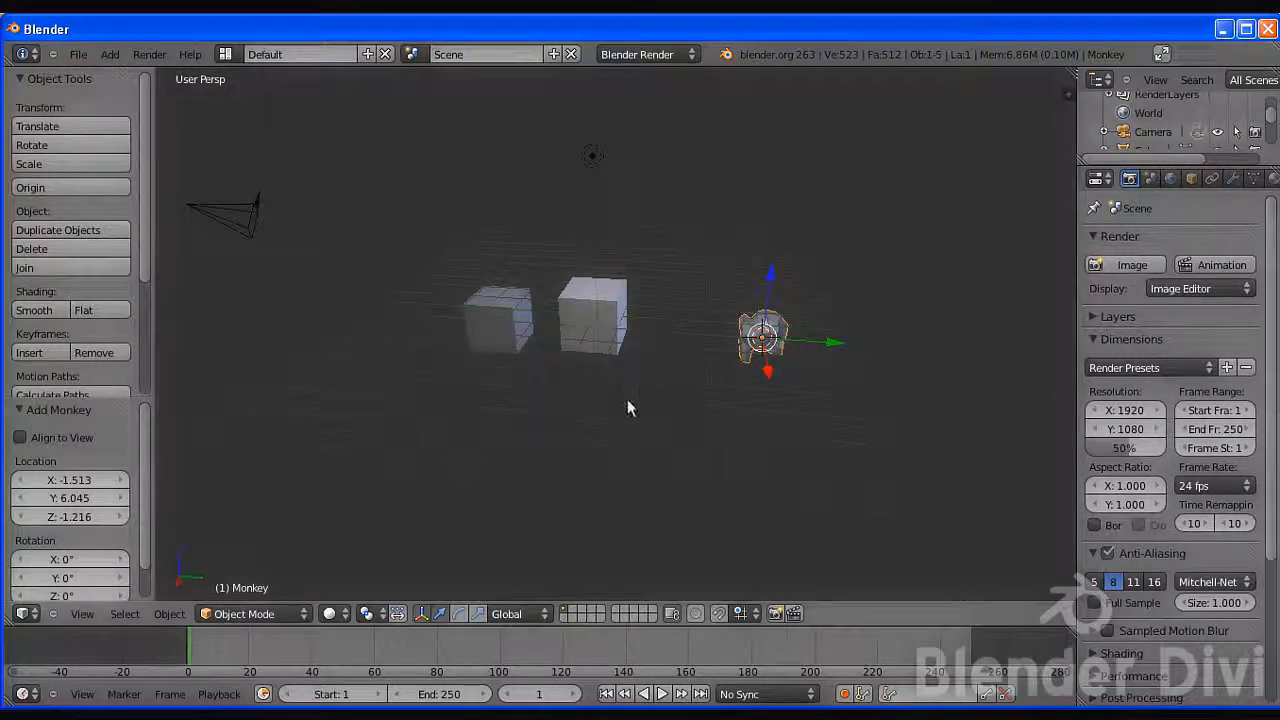
pyautogui.moveTo(560, 357); pyautogui.dragTo(593, 386, button='middle')
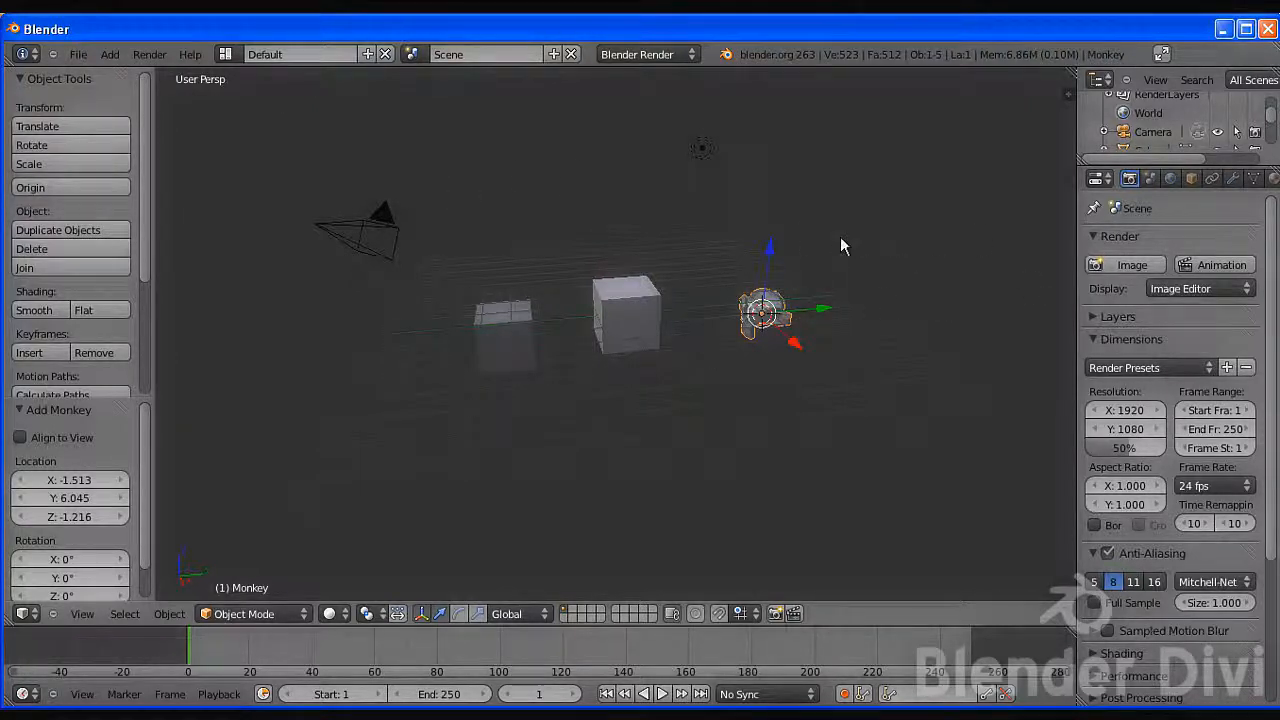
# Close Blender, relaunch it from Windows and dismiss the splash screen
pyautogui.click(1270, 30)
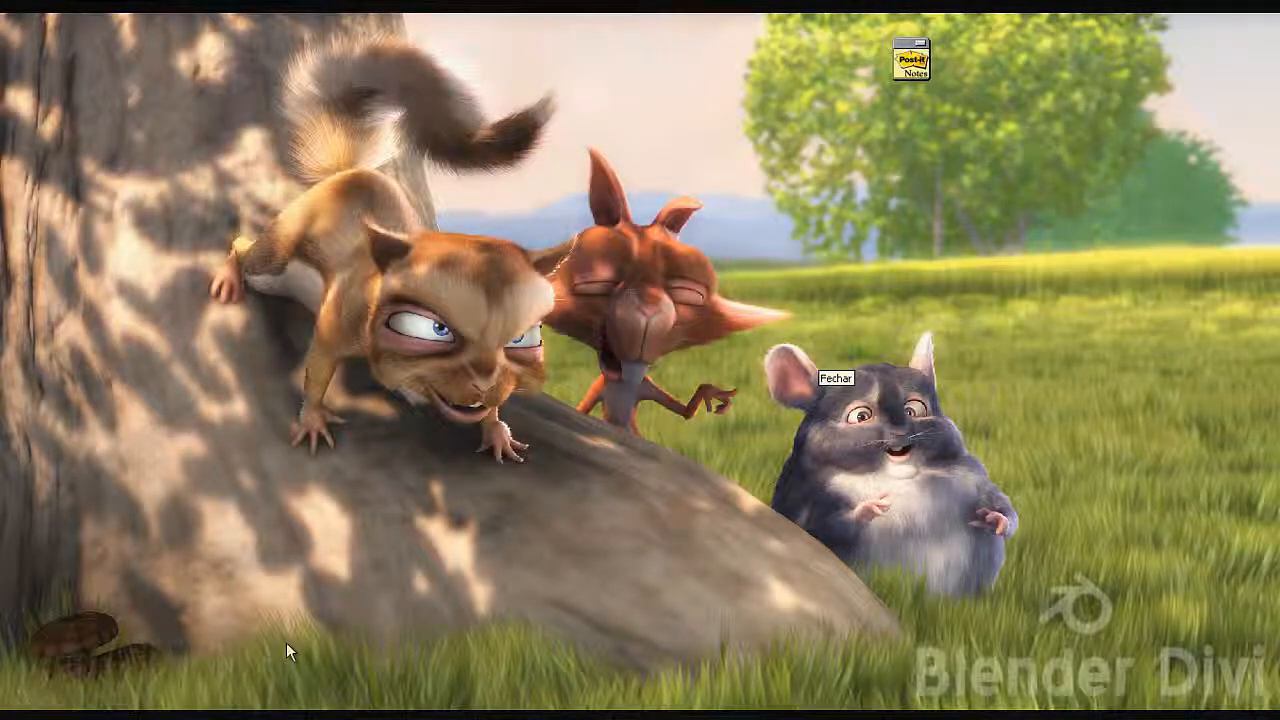
pyautogui.click(76, 715)
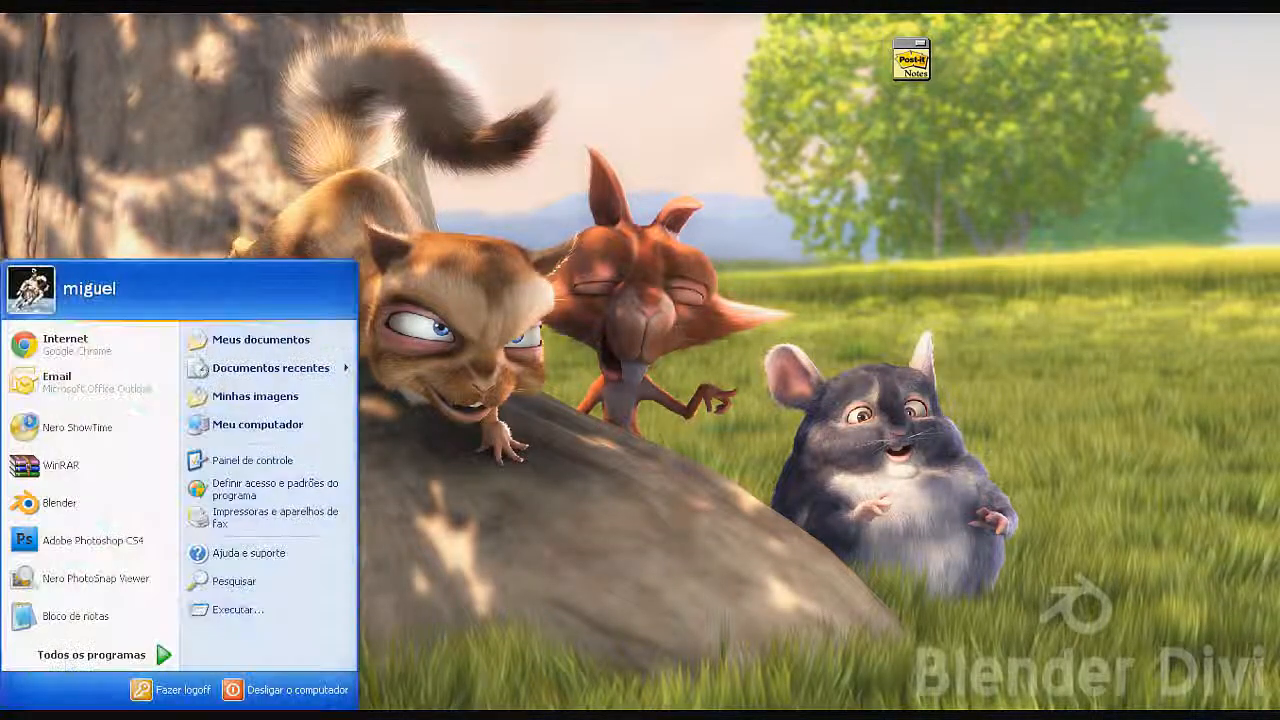
pyautogui.click(55, 508)
pyautogui.click(946, 266)
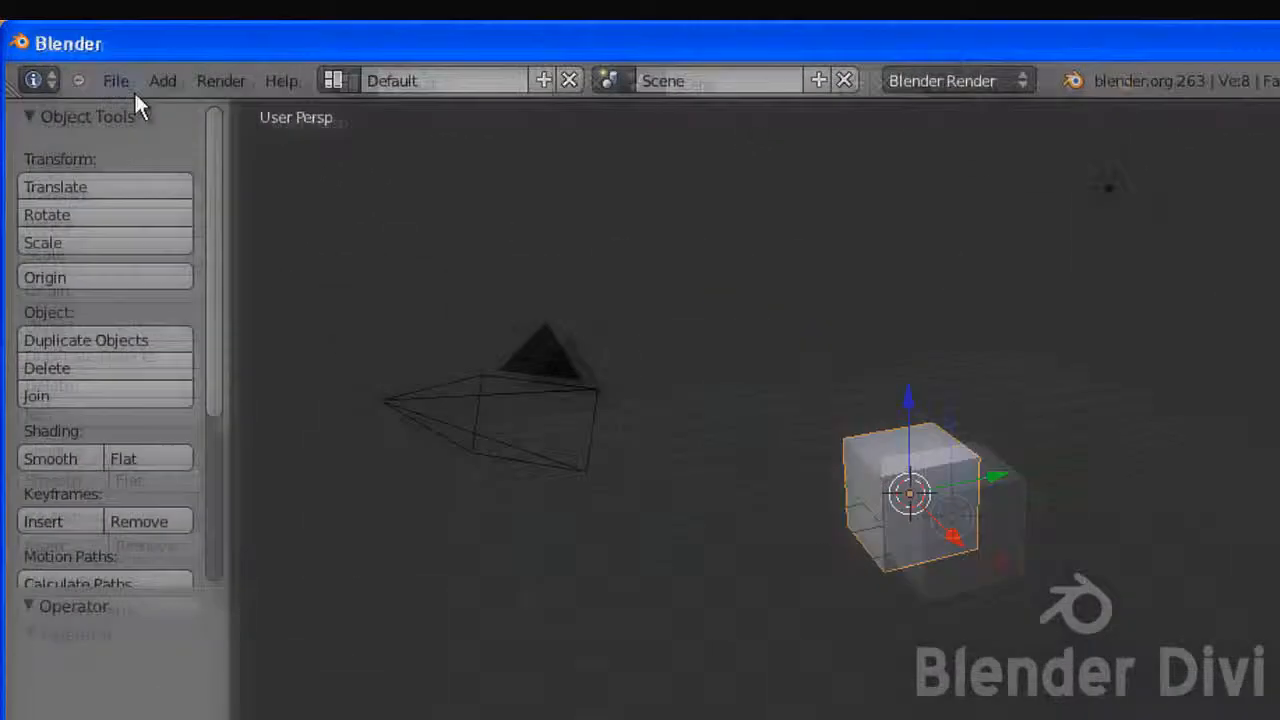
pyautogui.click(79, 53)
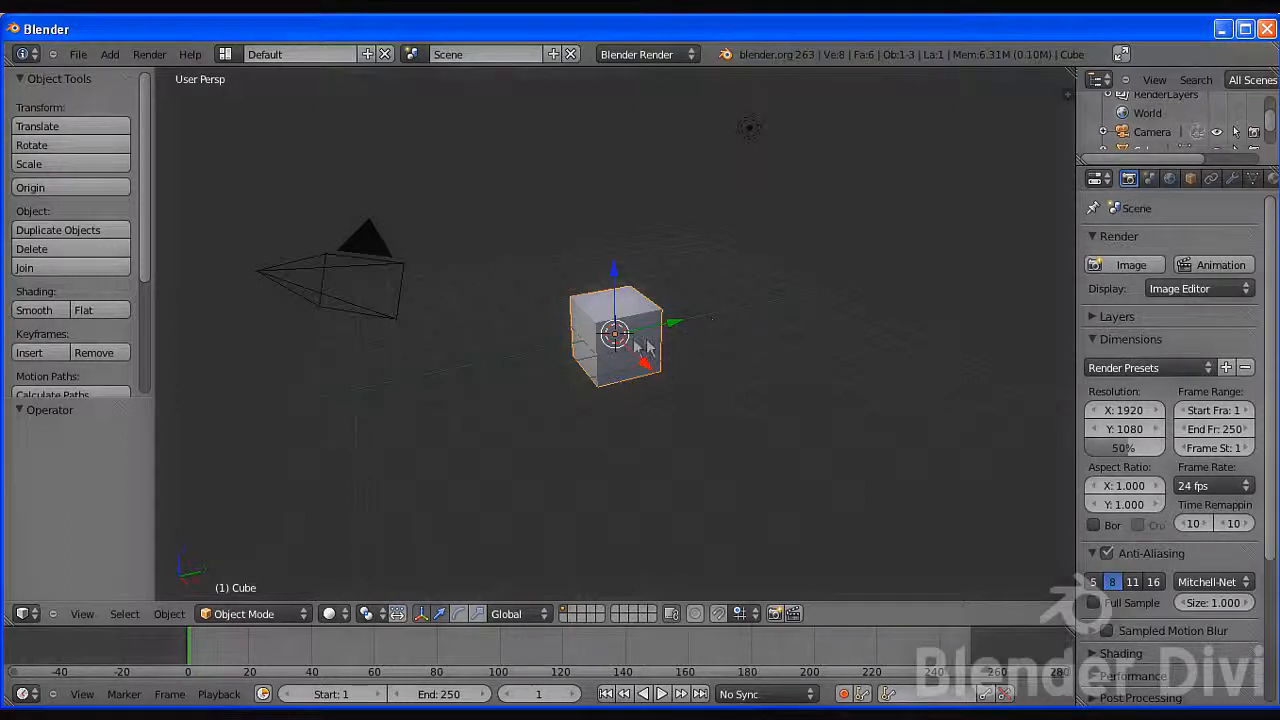
# Add a cube mesh at the origin and move it about 5.96 units along the global Y axis
pyautogui.hotkey('shift', 'a')
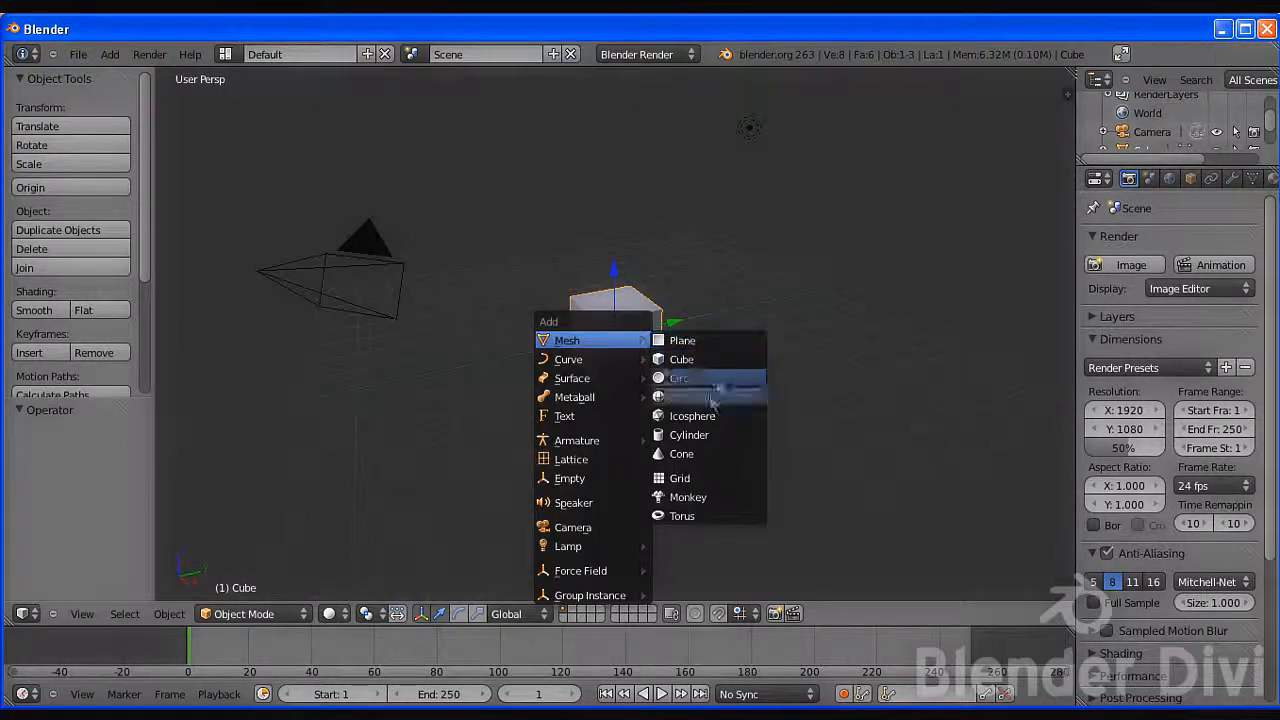
pyautogui.click(681, 359)
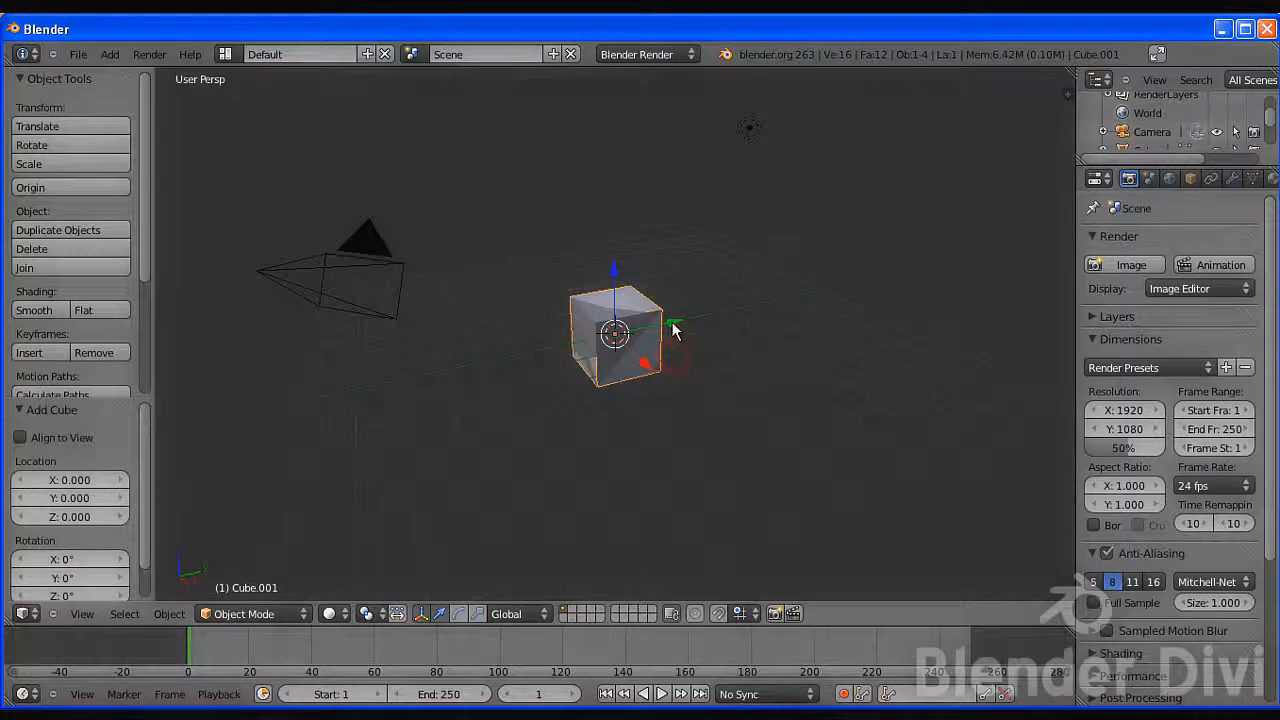
pyautogui.moveTo(672, 326); pyautogui.dragTo(803, 283)
# Add another cube at the origin and move it about -4.82 units along the global Y axis
pyautogui.hotkey('shift', 'a')
pyautogui.moveTo(657, 337)
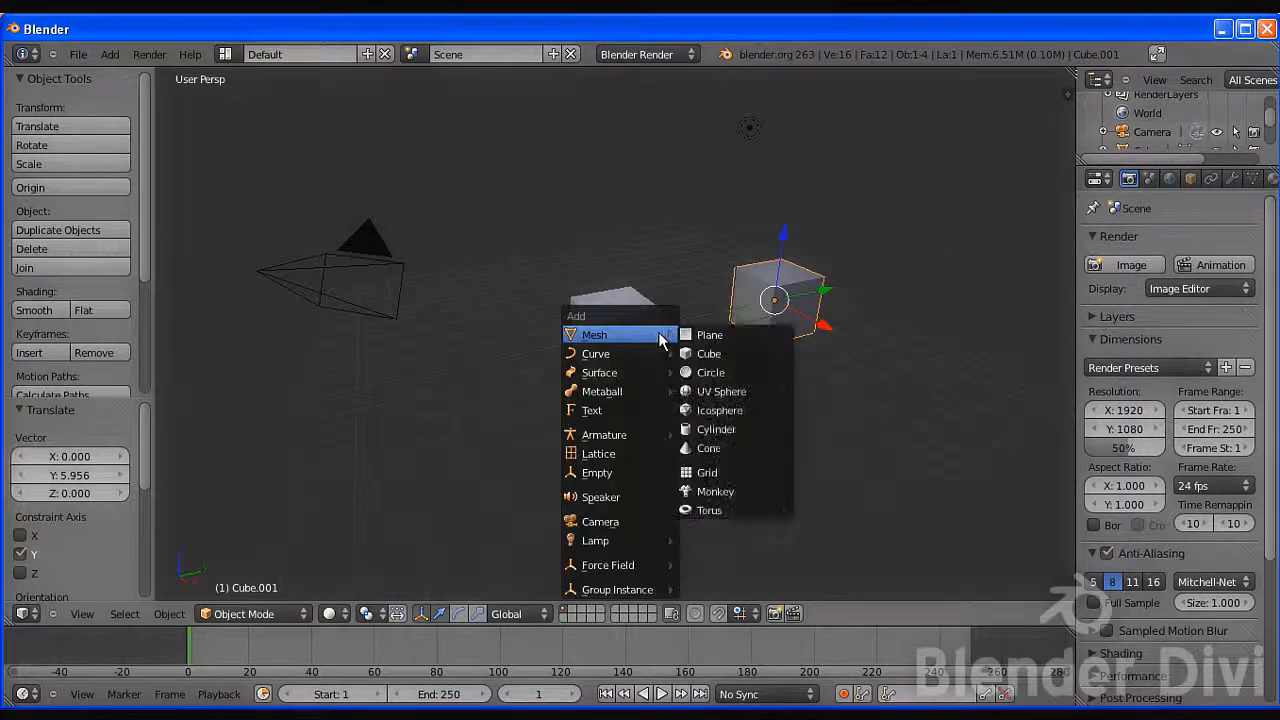
pyautogui.click(714, 358)
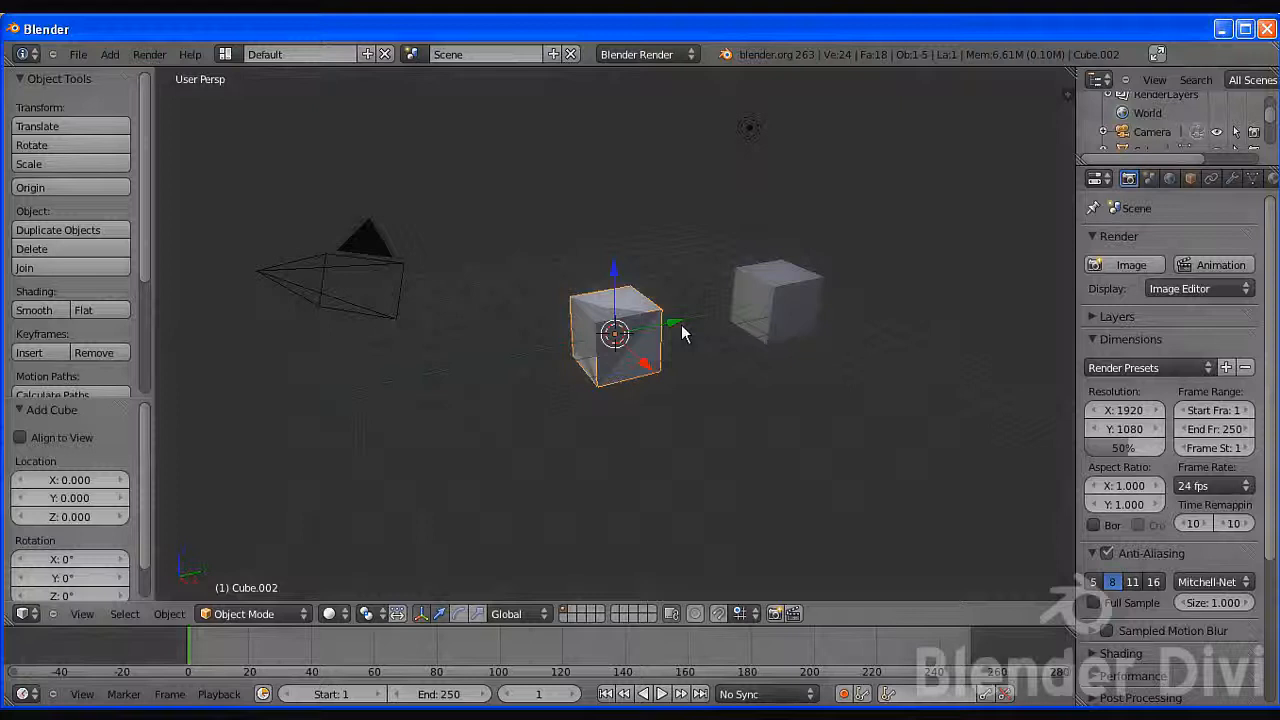
pyautogui.moveTo(681, 324); pyautogui.dragTo(517, 372)
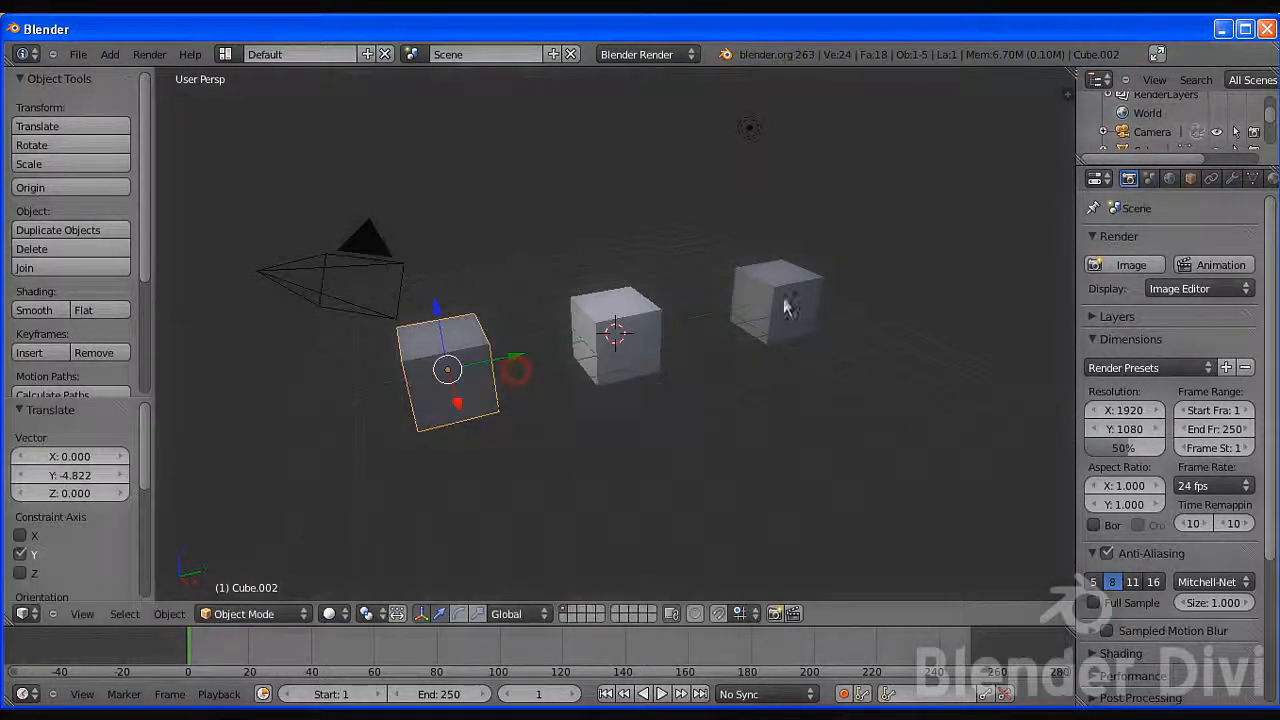
# Reset the scene by reloading the start-up file
pyautogui.moveTo(761, 376); pyautogui.dragTo(488, 240, button='middle')
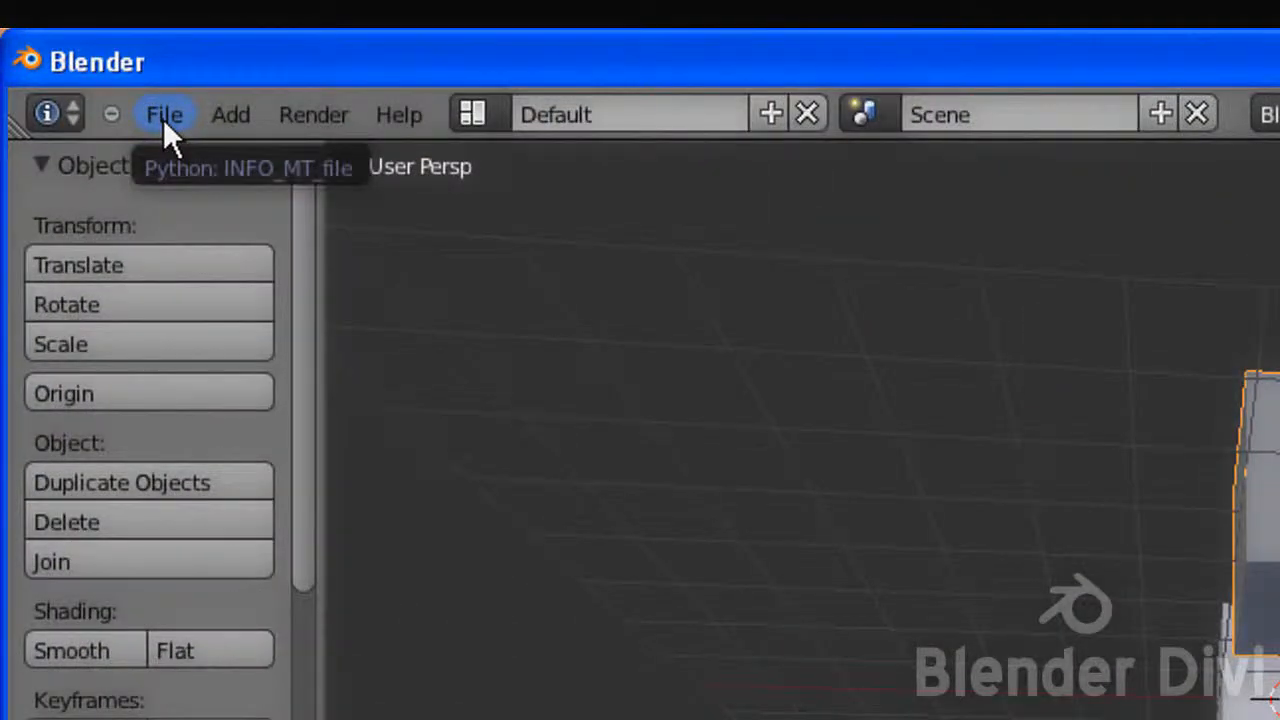
pyautogui.click(125, 89)
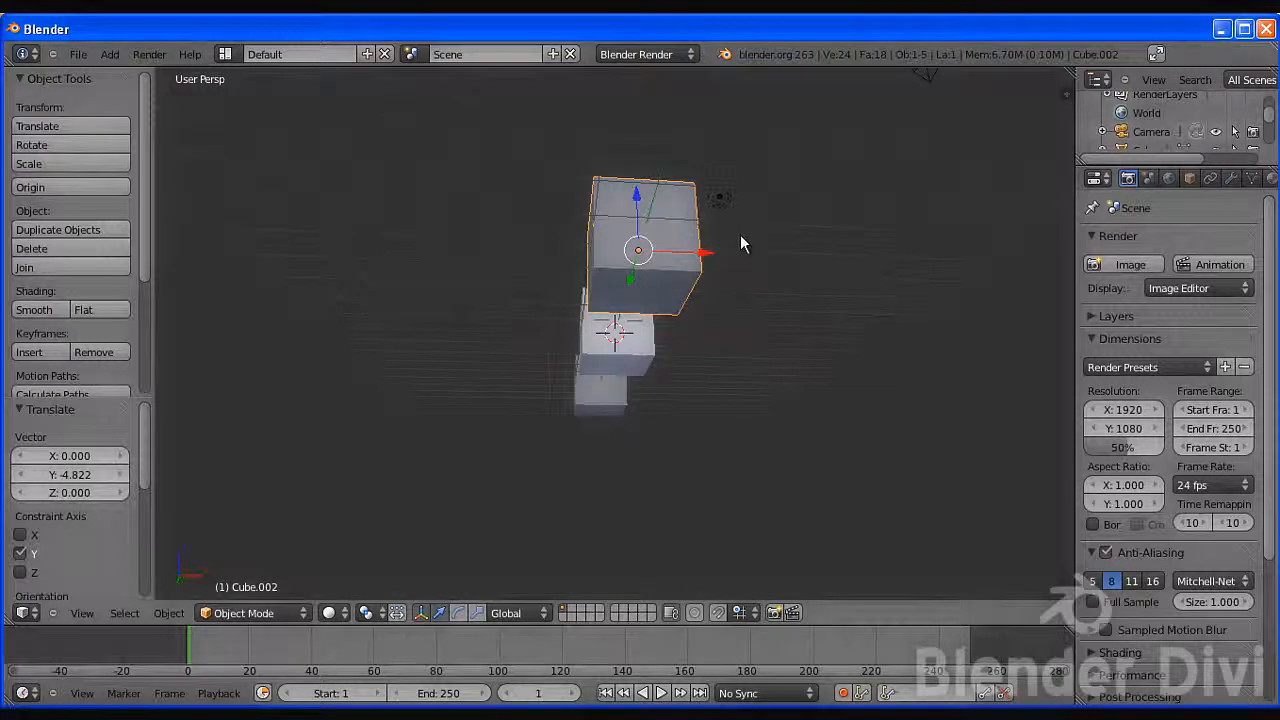
pyautogui.hotkey('ctrl', 'n')
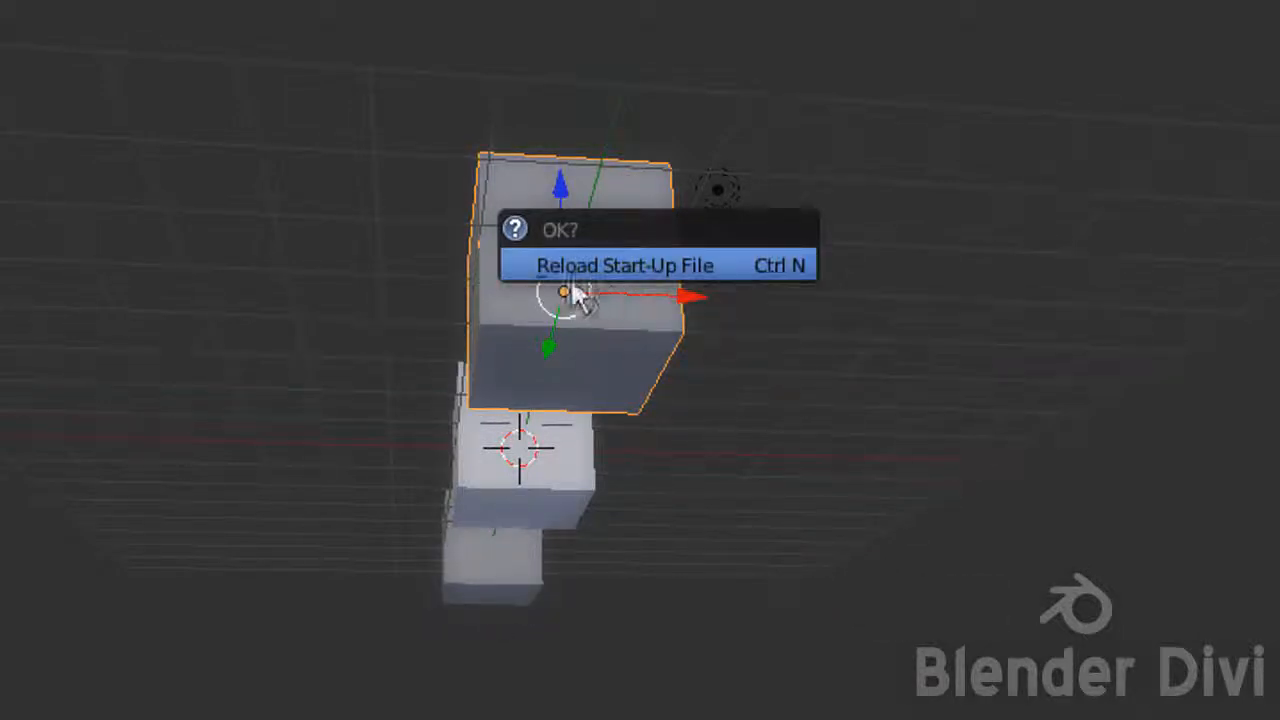
pyautogui.click(725, 262)
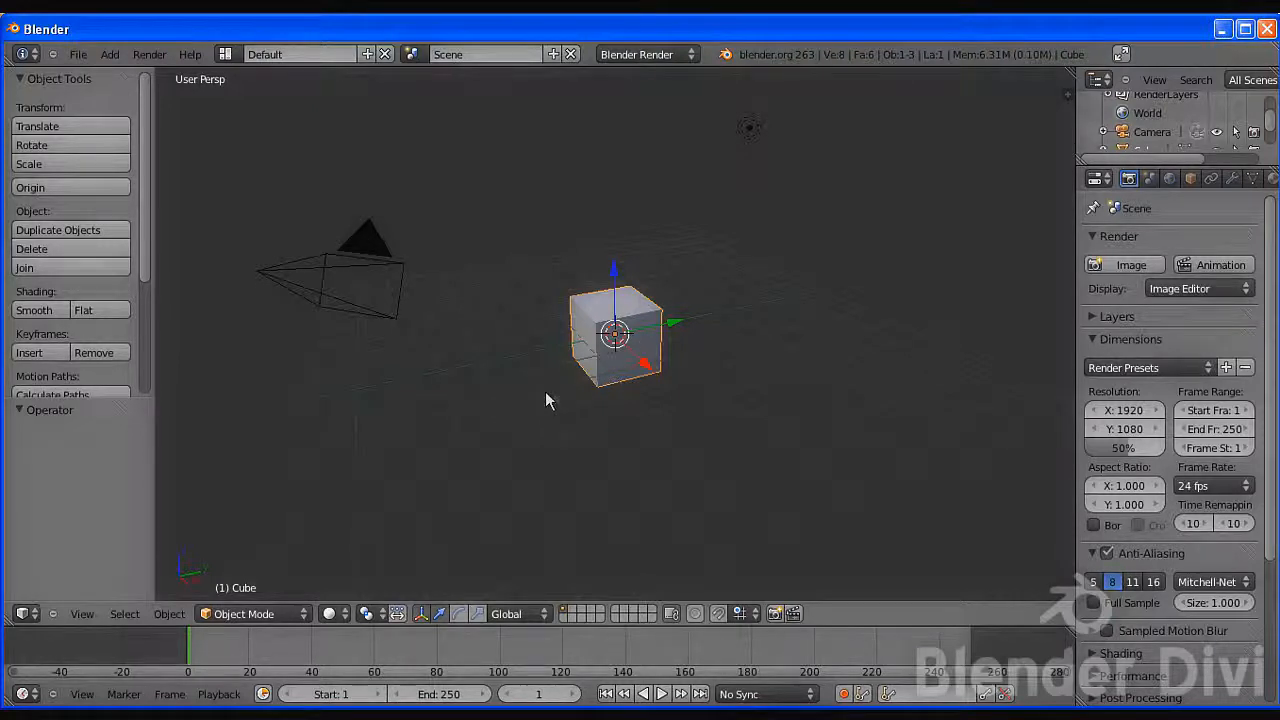
# Move the default cube about 4.08 units along the global X axis
pyautogui.press('g')
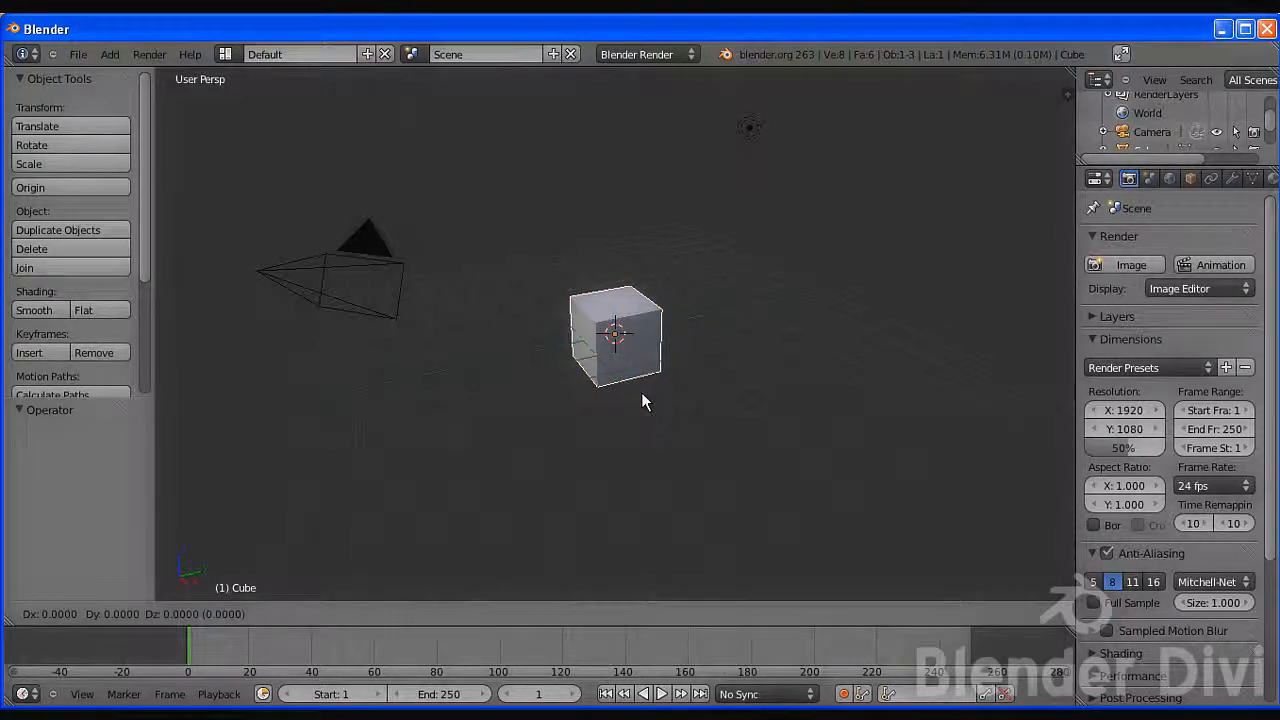
pyautogui.press('Escape')
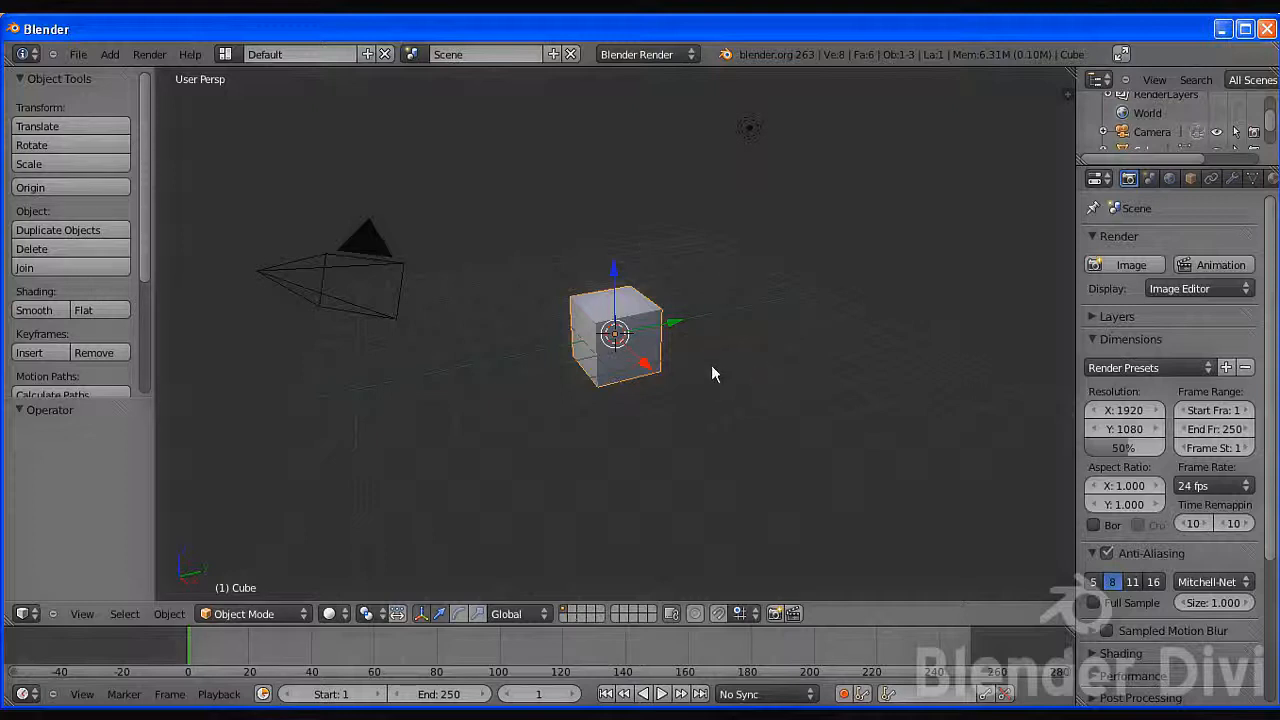
pyautogui.scroll(2, 711, 372)
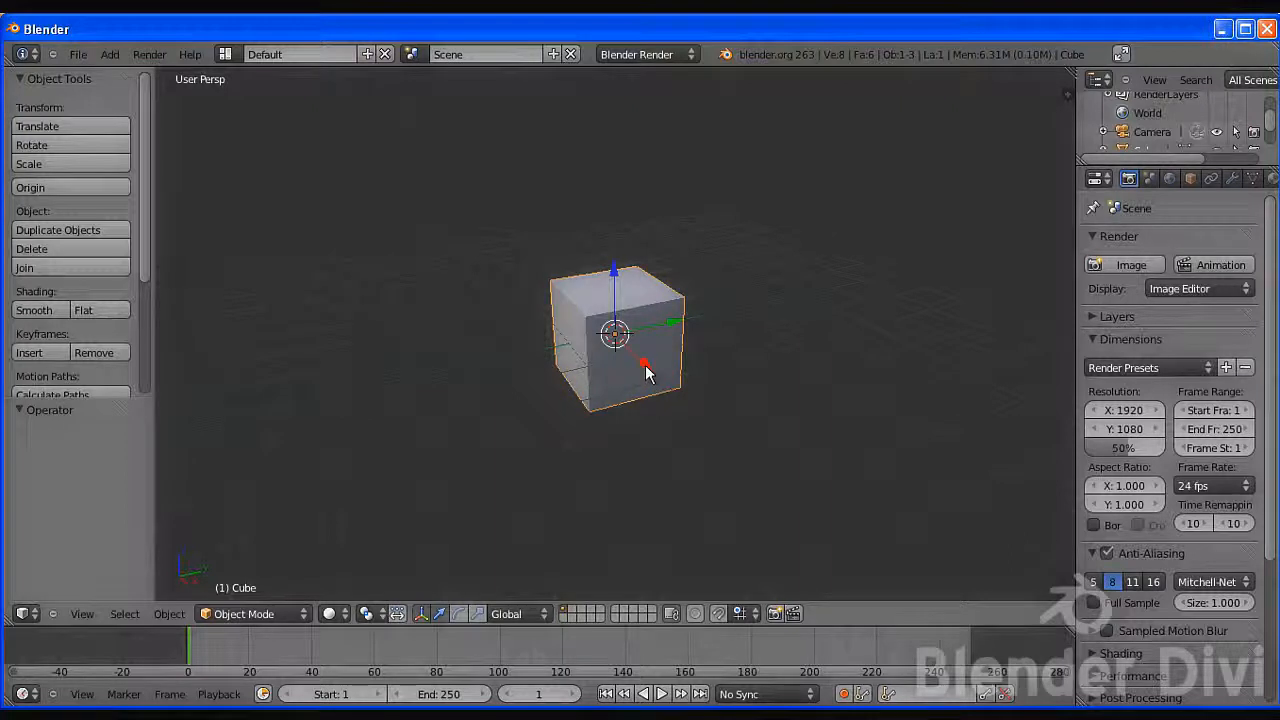
pyautogui.moveTo(645, 369); pyautogui.dragTo(758, 490)
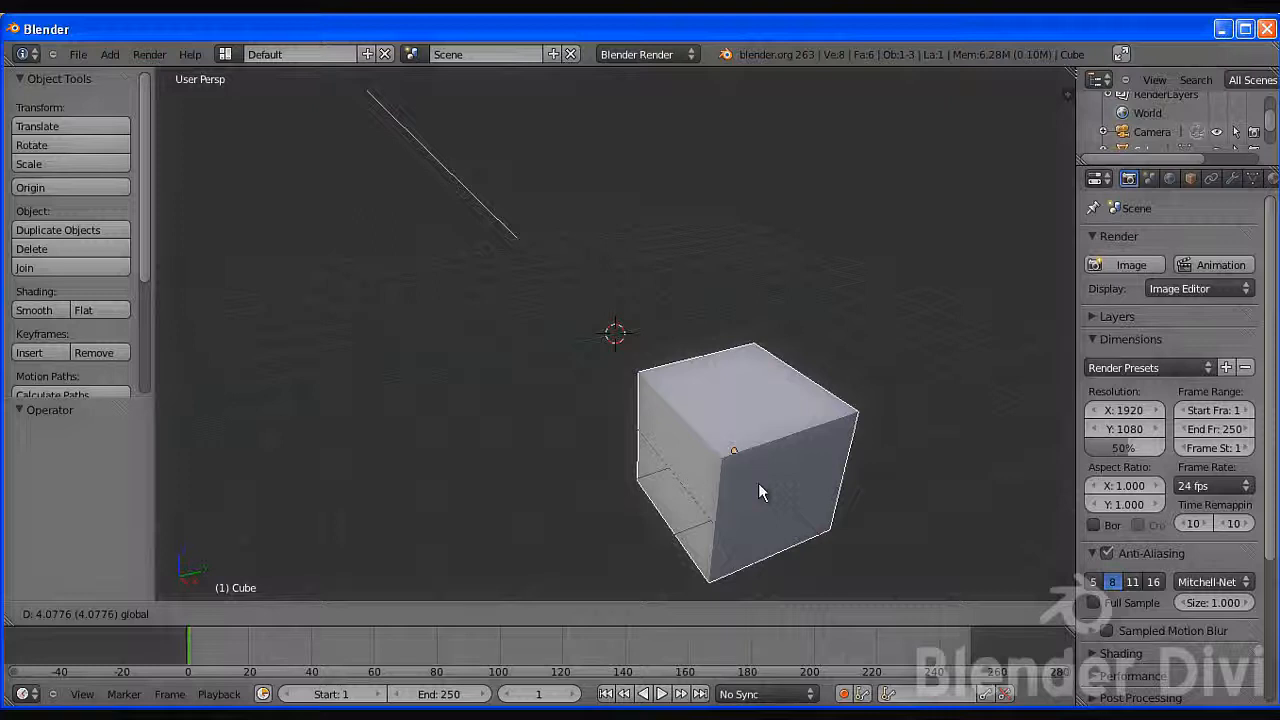
pyautogui.moveTo(758, 483); pyautogui.dragTo(758, 483)
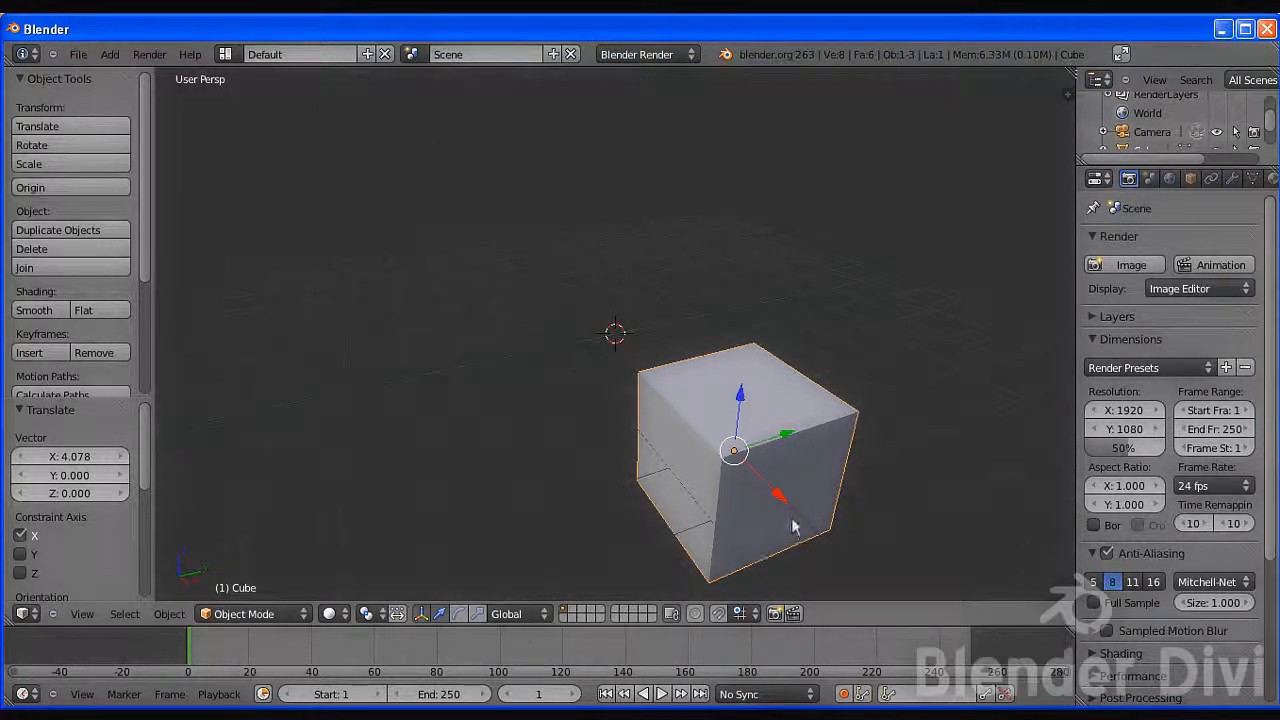
# Move the cube back along the X axis to the 3D cursor and nudge it about 0.009 units along Y
pyautogui.moveTo(777, 495); pyautogui.dragTo(639, 395)
pyautogui.moveTo(672, 330); pyautogui.dragTo(693, 350)
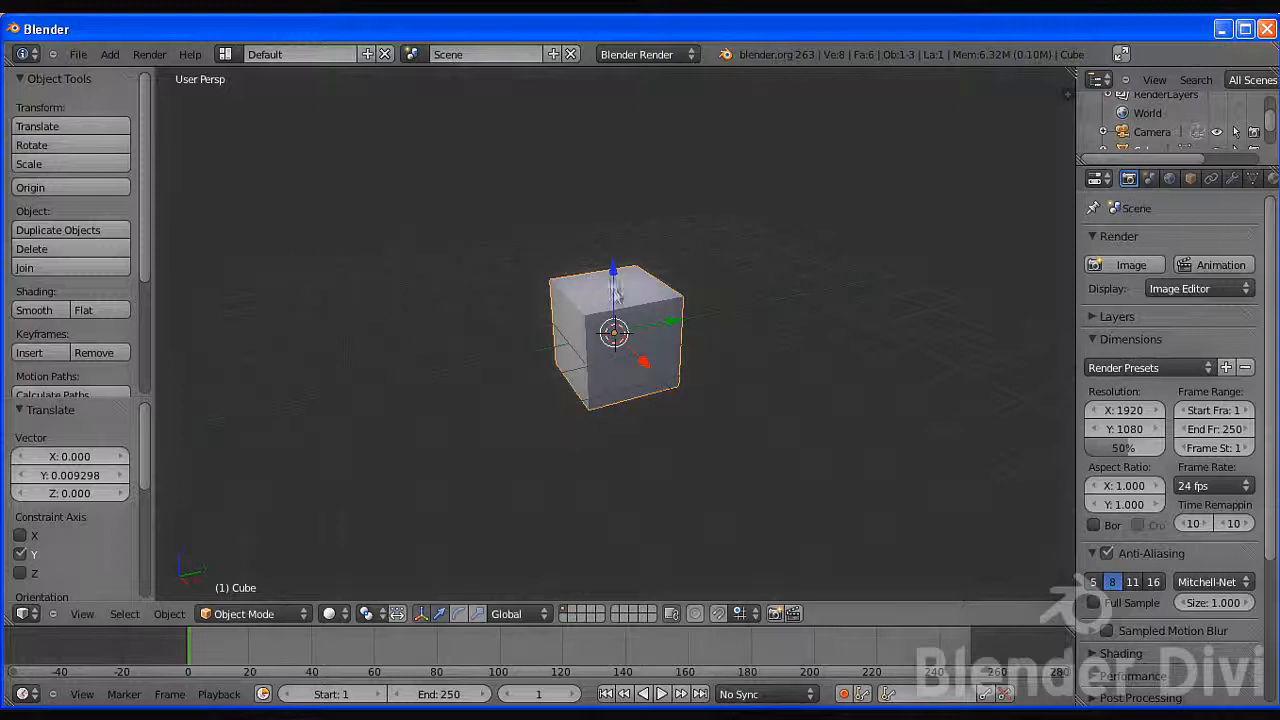
# Select the camera, then make the cube the selected object again
pyautogui.scroll(-2, 665, 328)
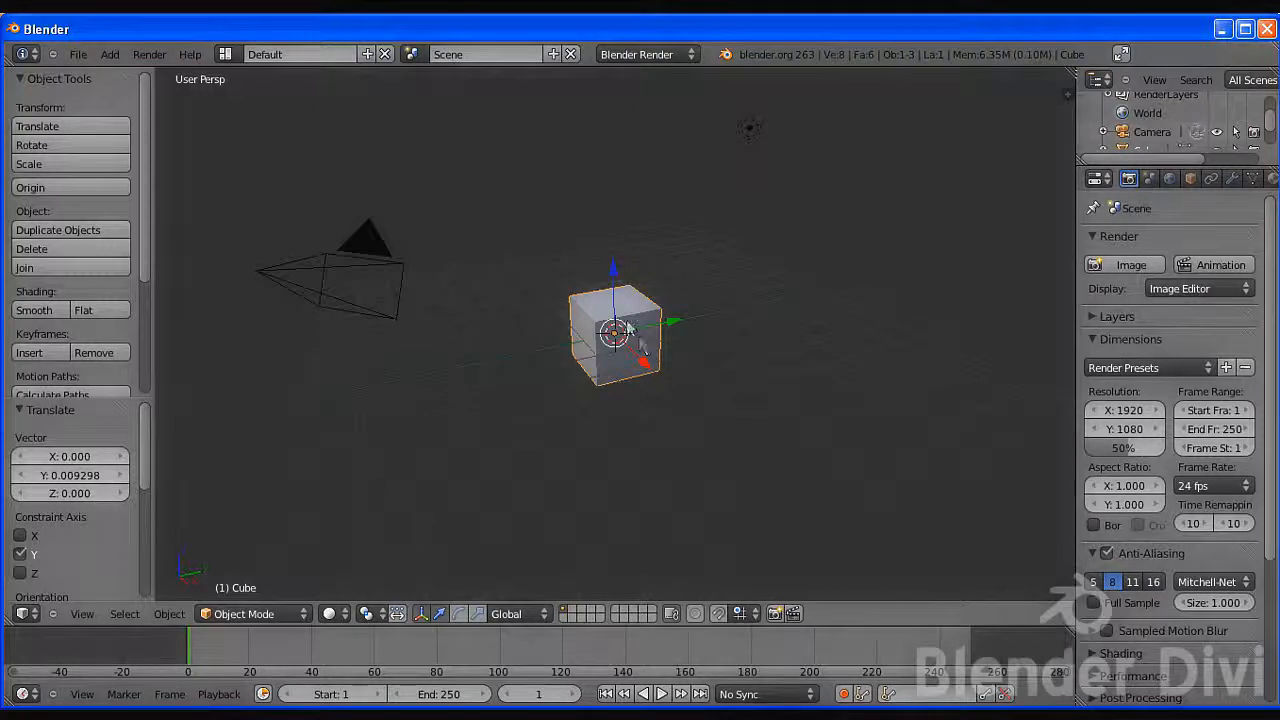
pyautogui.rightClick(361, 262)
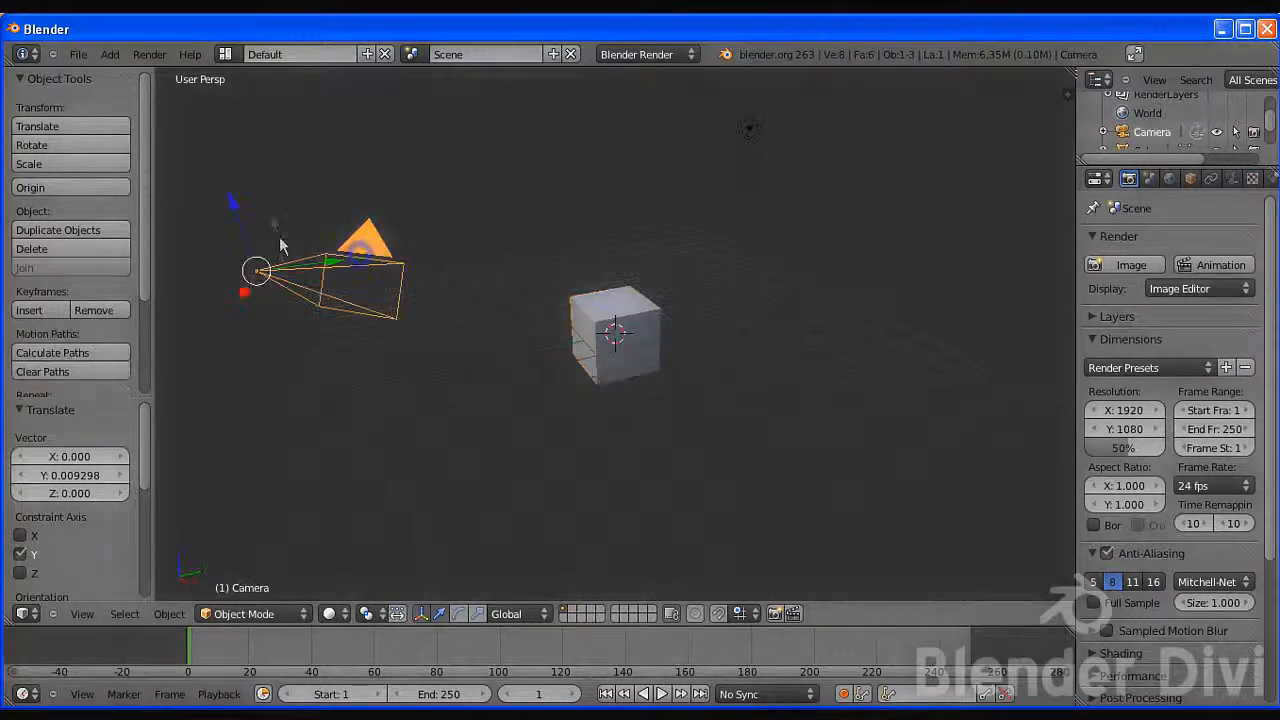
pyautogui.rightClick(612, 302)
pyautogui.scroll(6, 626, 238)
pyautogui.scroll(-2, 622, 240)
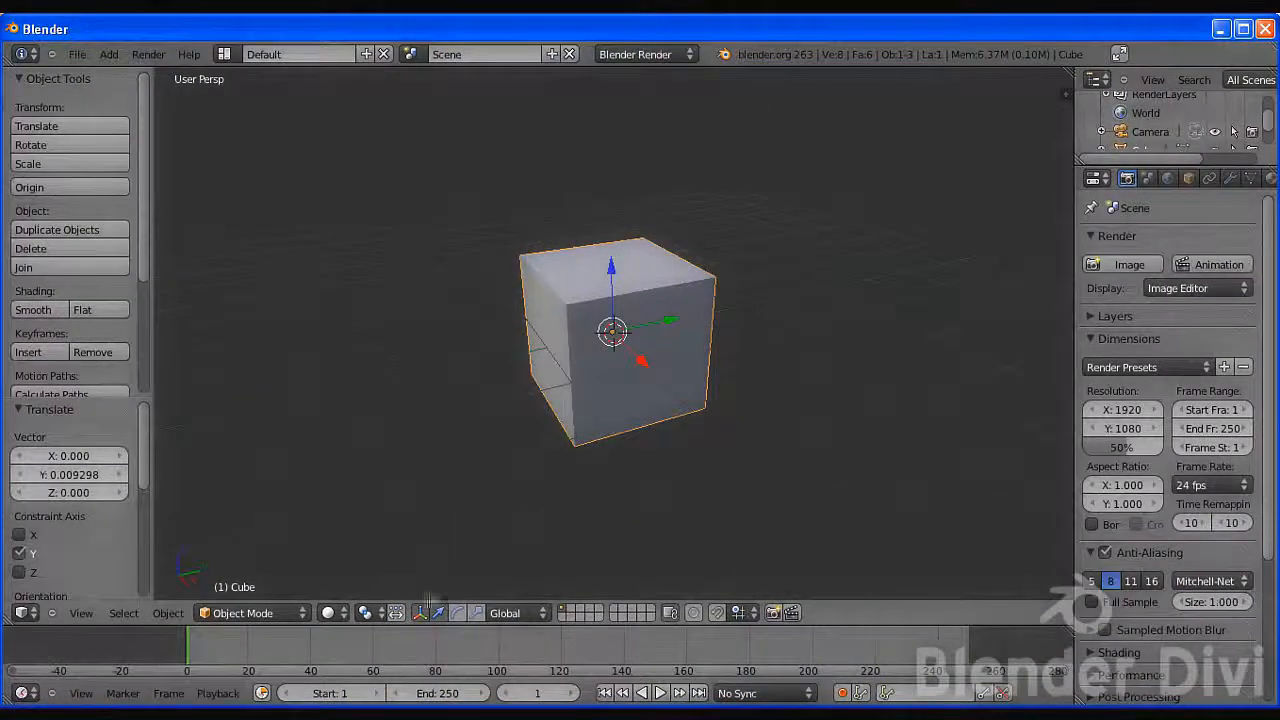
# Hide the 3D transform manipulator on the selected cube
pyautogui.click(422, 620)
pyautogui.scroll(-3, 615, 385)
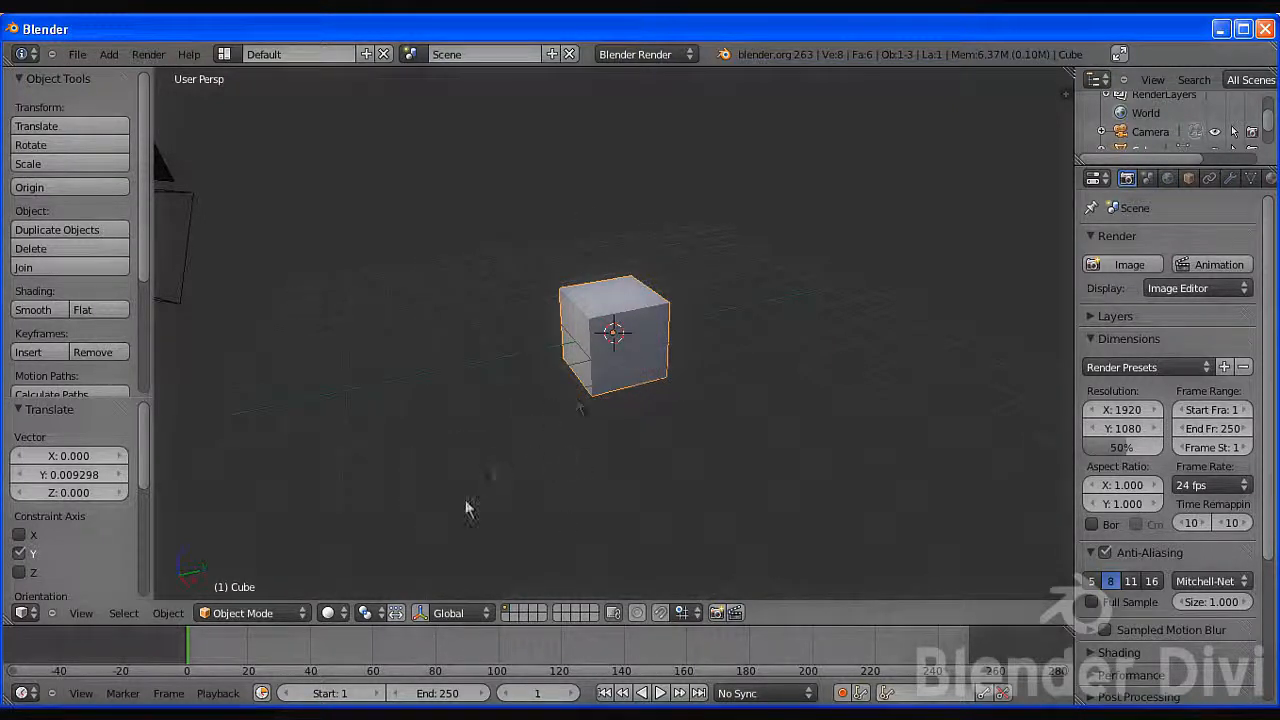
pyautogui.scroll(-2, 508, 207)
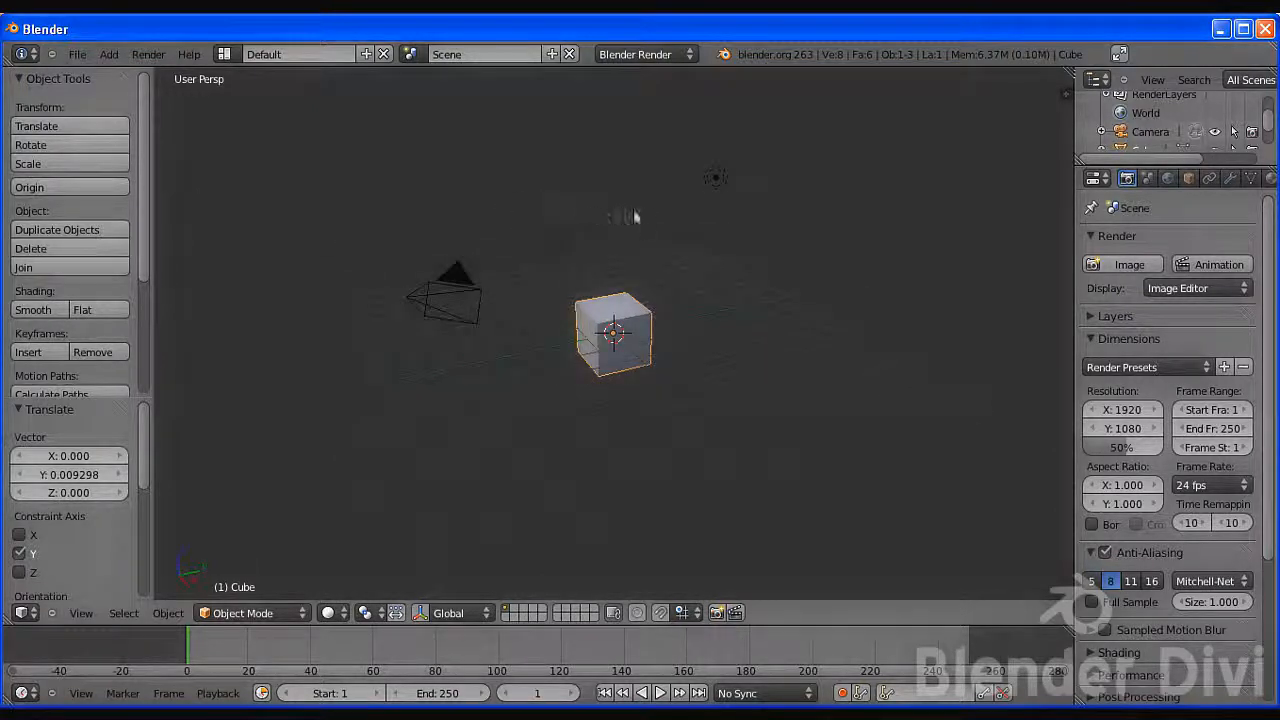
pyautogui.scroll(2, 647, 204)
pyautogui.scroll(-1, 647, 210)
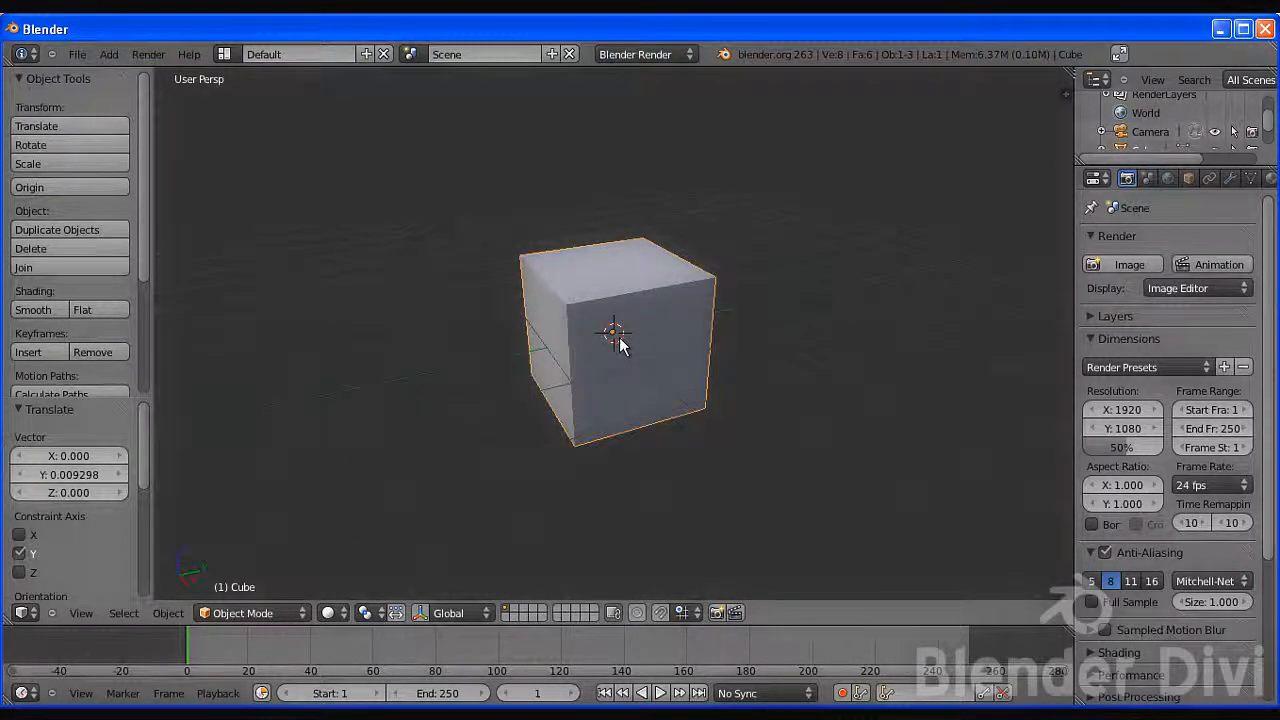
pyautogui.scroll(-1, 620, 345)
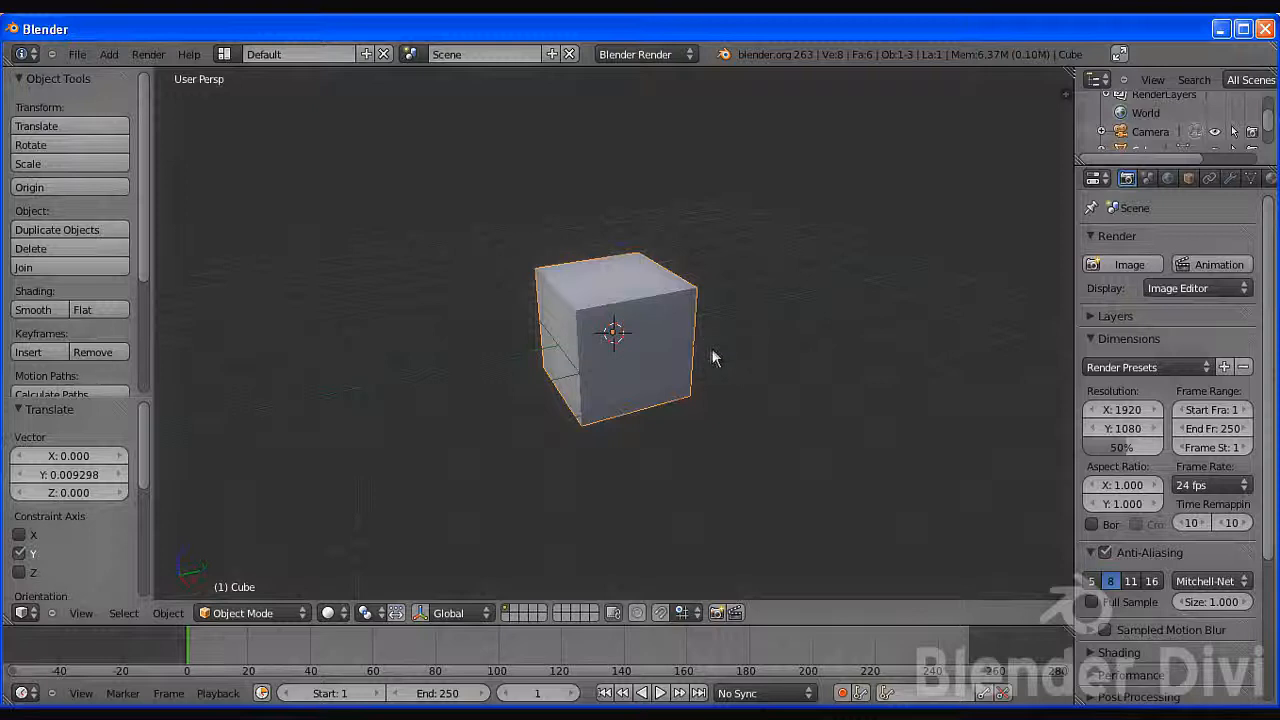
# Show the 3D transform manipulator again, switching it off and back on once more
pyautogui.click(398, 612)
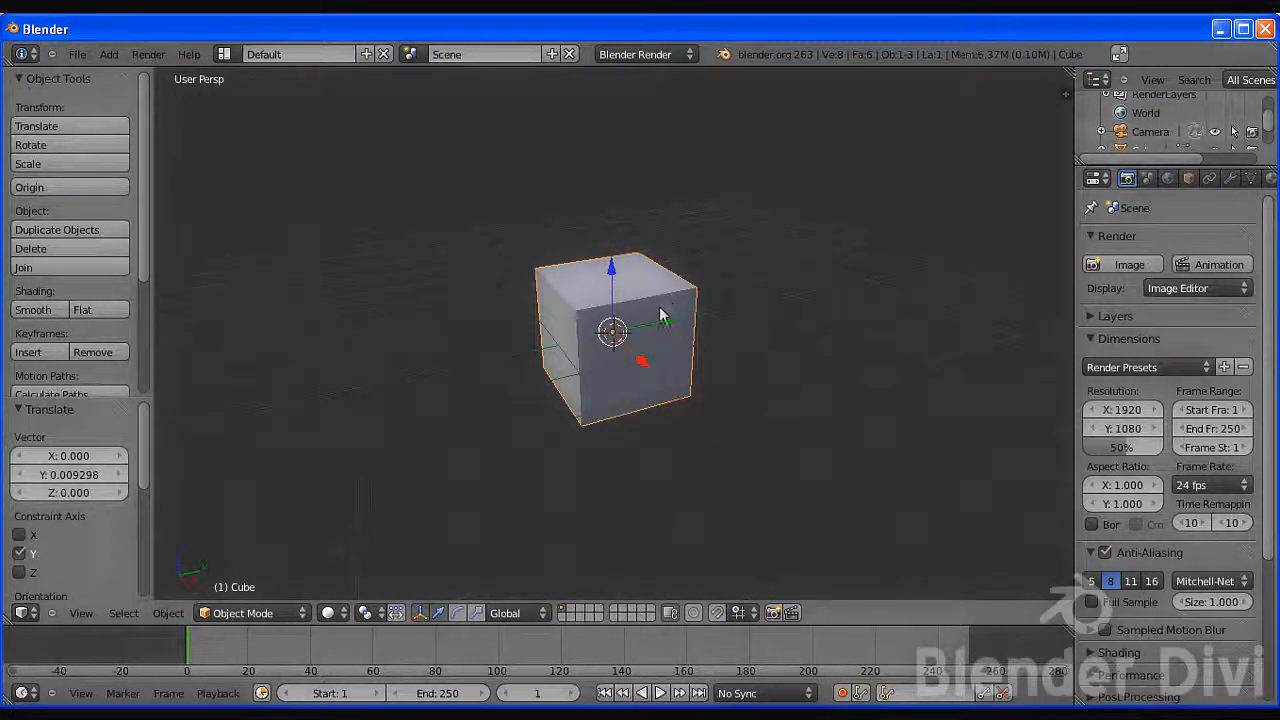
pyautogui.click(420, 614)
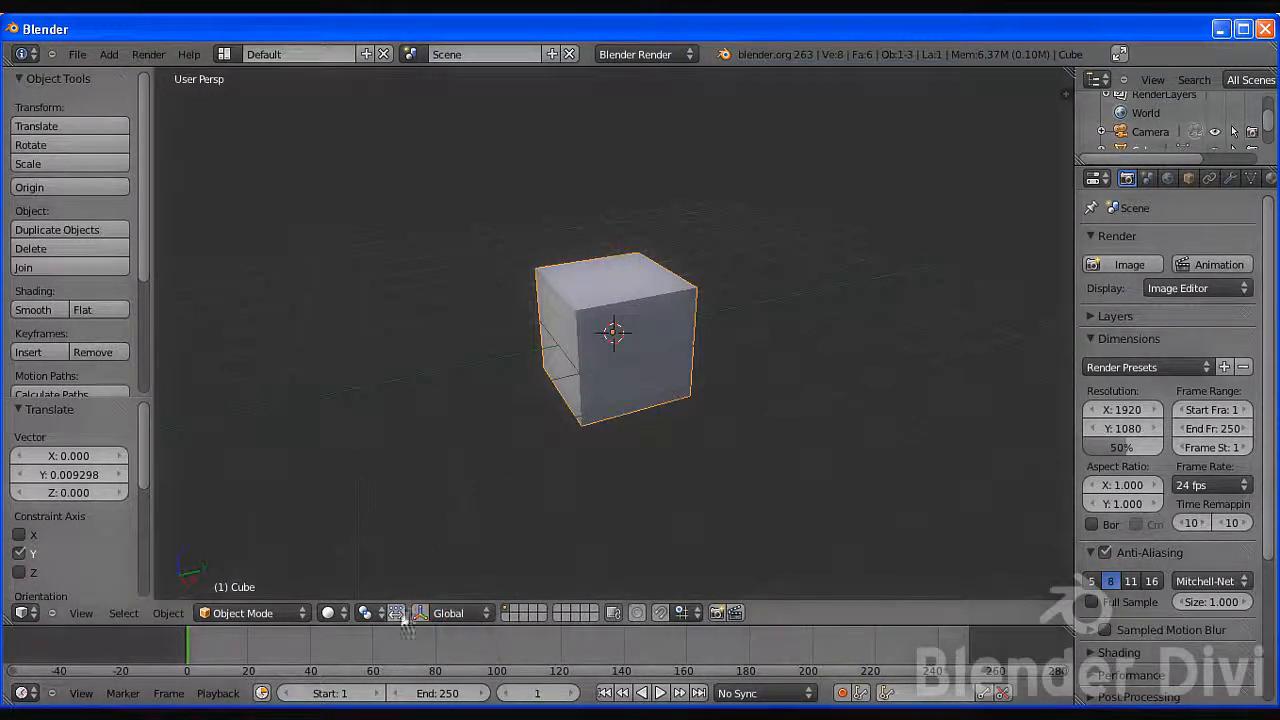
pyautogui.click(420, 614)
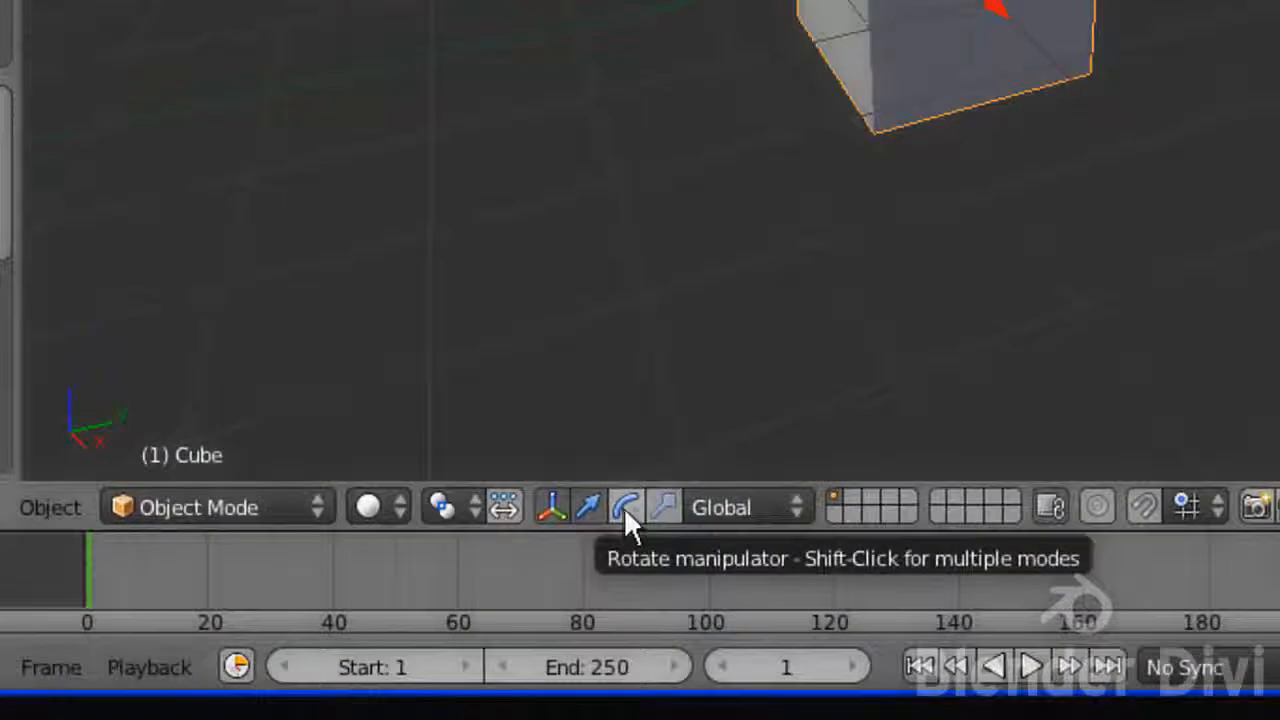
# Switch to the rotate manipulator and try rotating the cube around its global axes
pyautogui.click(628, 505)
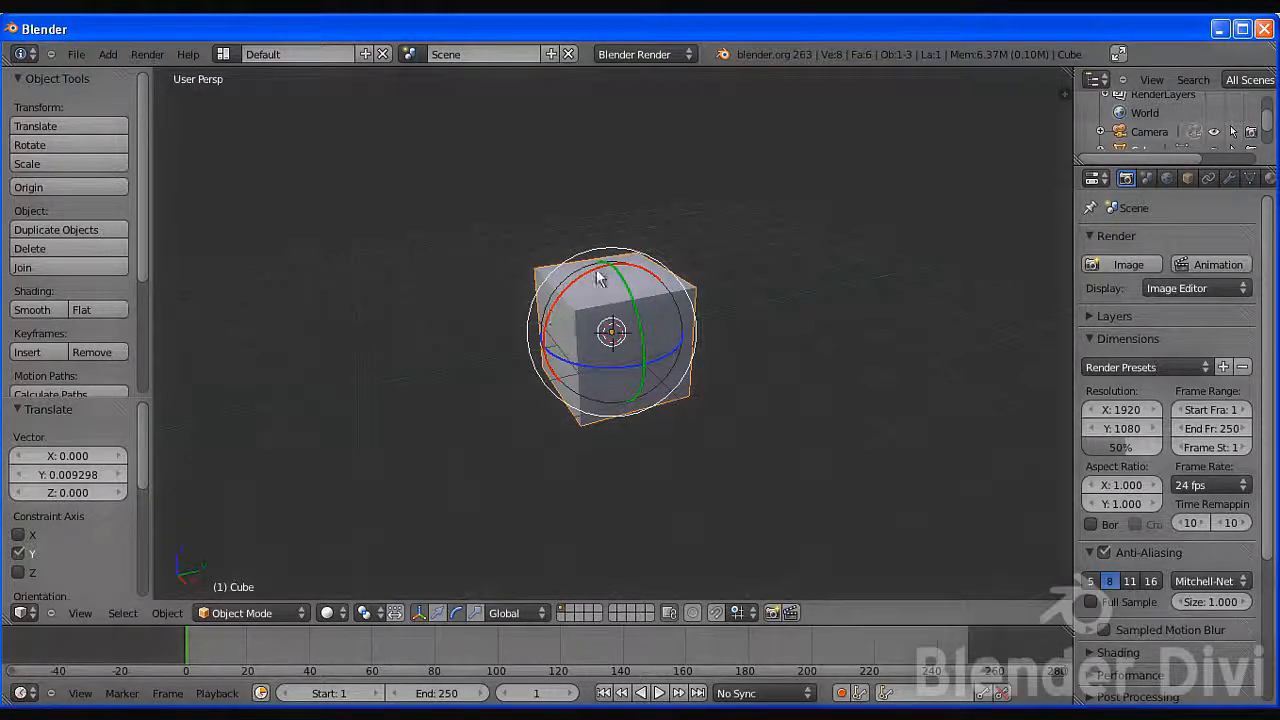
pyautogui.moveTo(630, 296)
pyautogui.mouseDown()
pyautogui.moveTo(651, 323)
pyautogui.moveTo(643, 357)
pyautogui.moveTo(630, 306)
pyautogui.moveTo(643, 289)
pyautogui.mouseUp()
pyautogui.moveTo(565, 370); pyautogui.dragTo(666, 423)
pyautogui.moveTo(643, 343); pyautogui.dragTo(693, 216)
pyautogui.moveTo(724, 260); pyautogui.dragTo(659, 209)
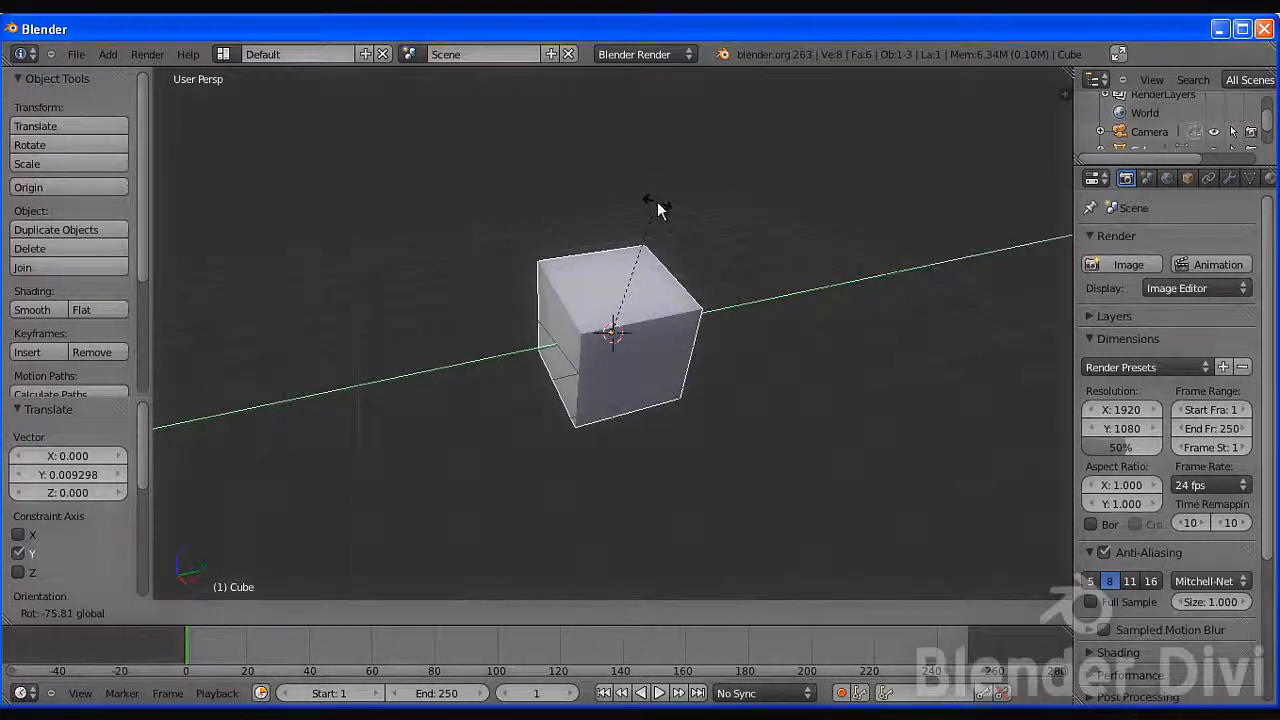
pyautogui.rightClick(659, 209)
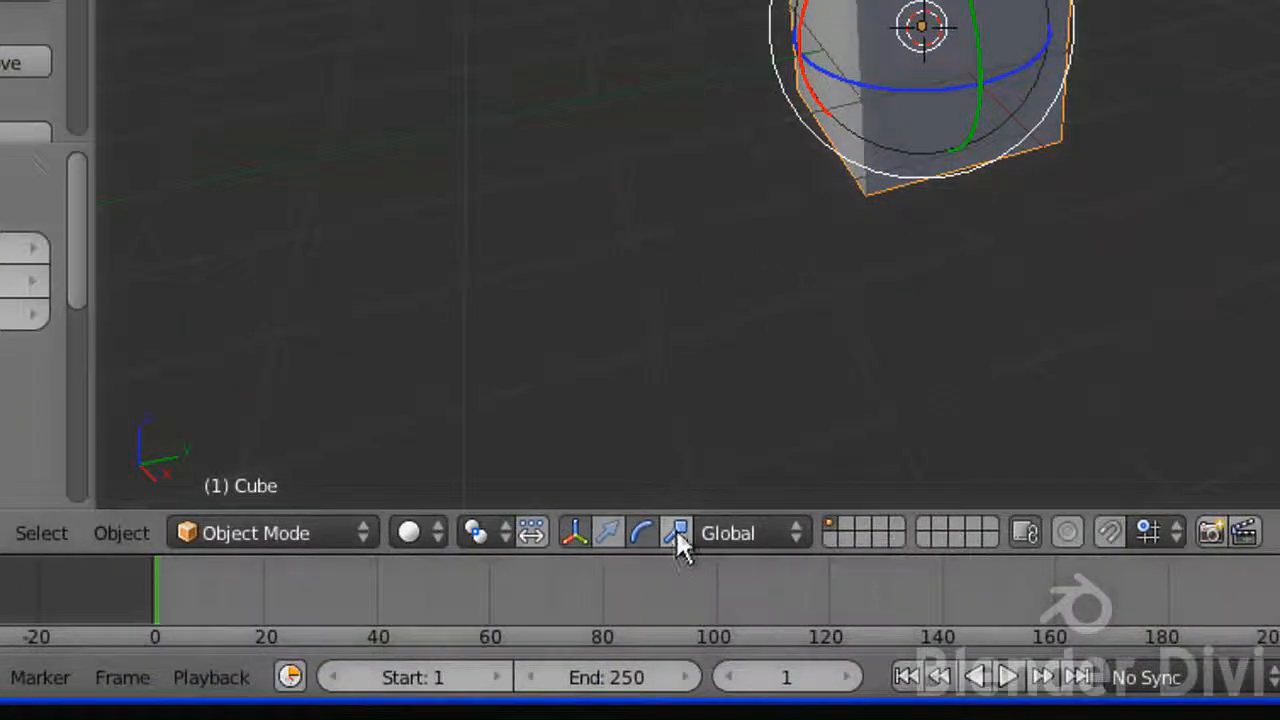
# Stretch the cube with the scale manipulator, by about 2.944 and again by about 1.521 along the global Z axis
pyautogui.click(677, 533)
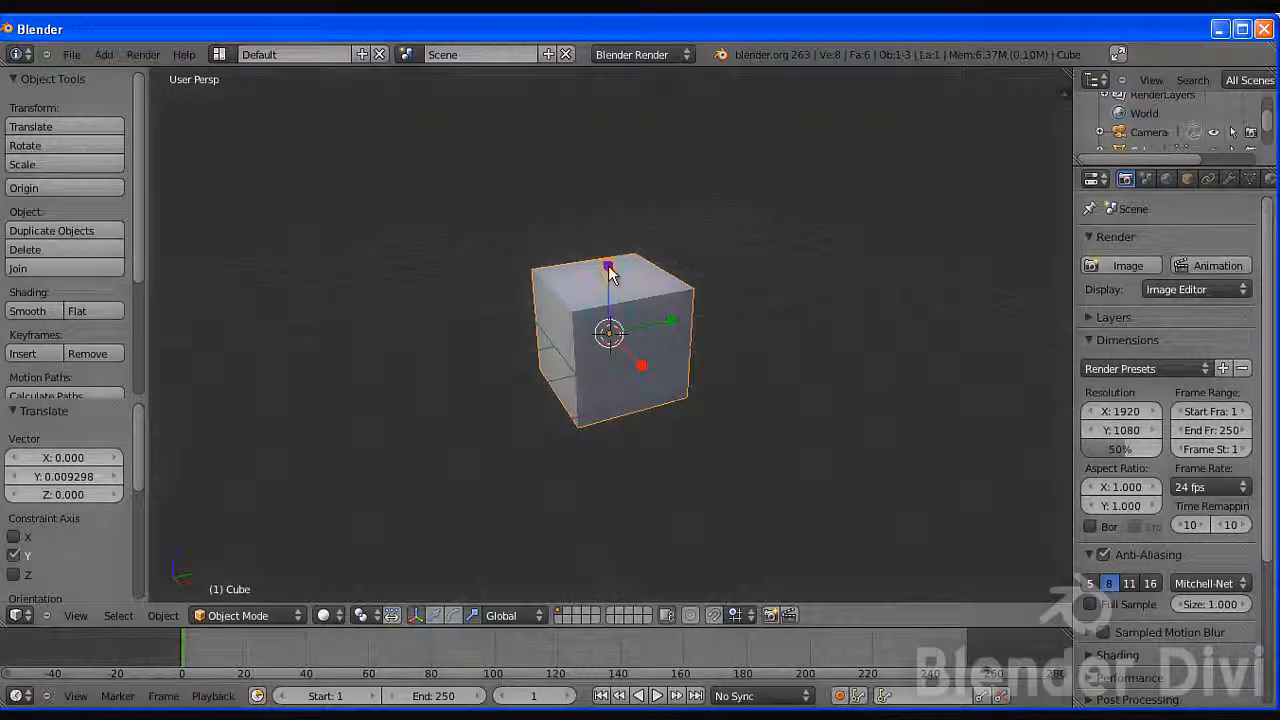
pyautogui.moveTo(610, 272); pyautogui.dragTo(611, 137)
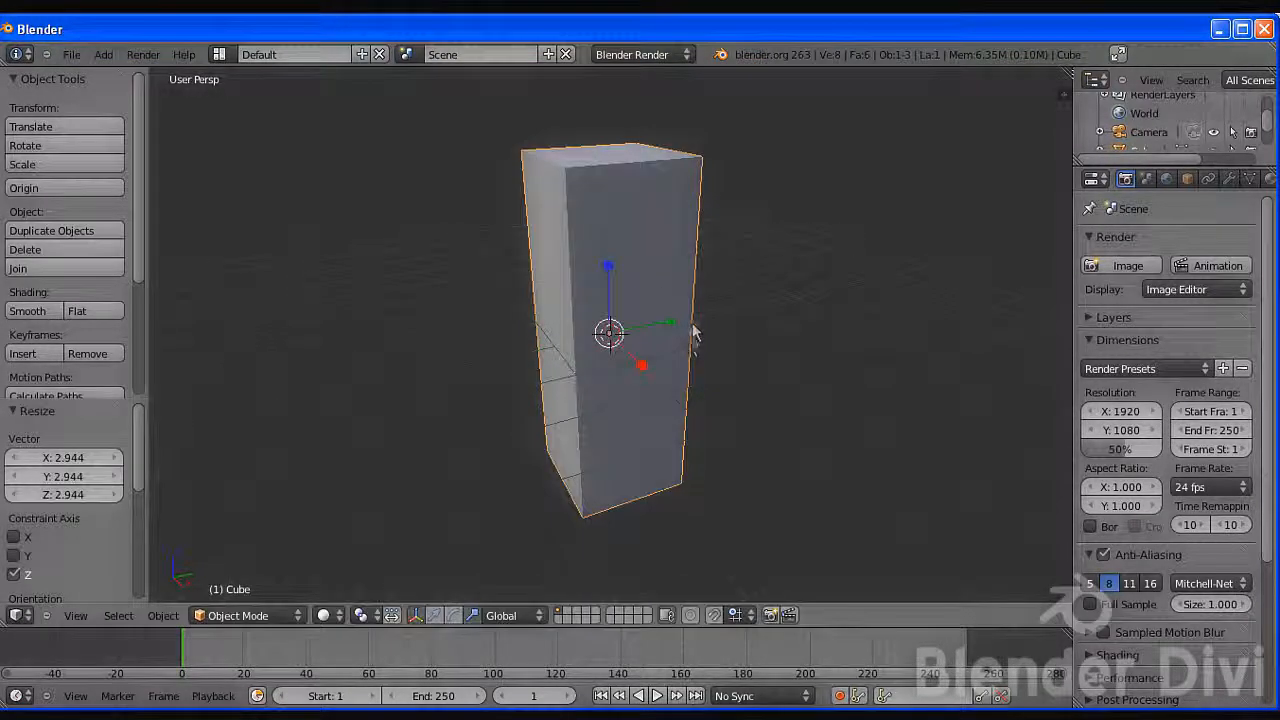
pyautogui.moveTo(673, 325); pyautogui.dragTo(610, 240)
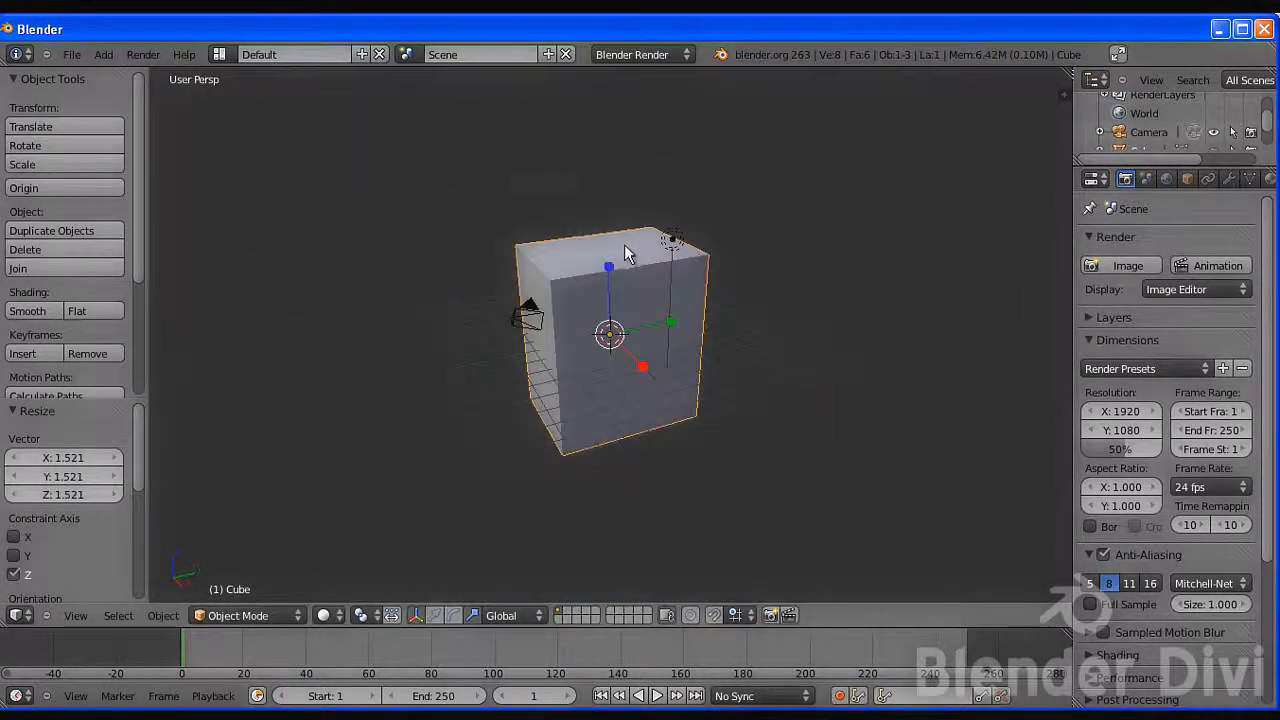
pyautogui.scroll(3, 624, 244)
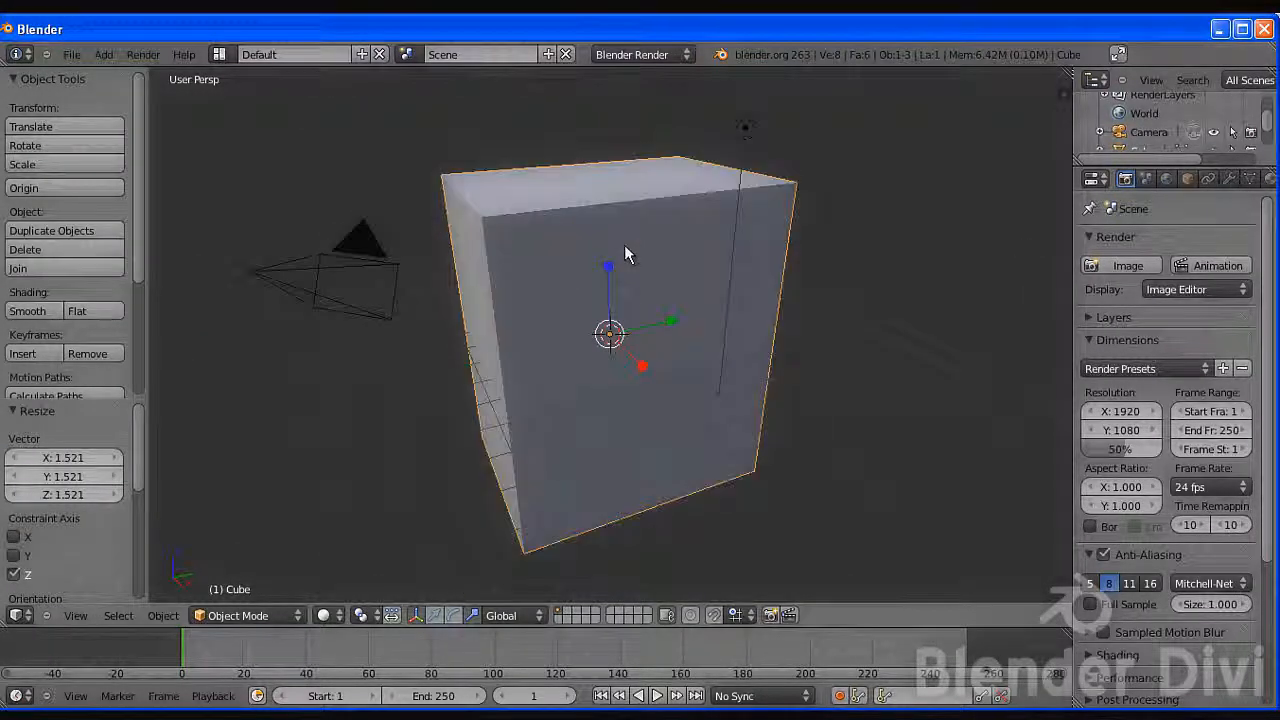
# Flatten the stretched cube along the global X axis by a scale factor of about 0.168
pyautogui.moveTo(677, 323); pyautogui.dragTo(630, 348)
pyautogui.scroll(4, 660, 340)
pyautogui.scroll(-1, 670, 335)
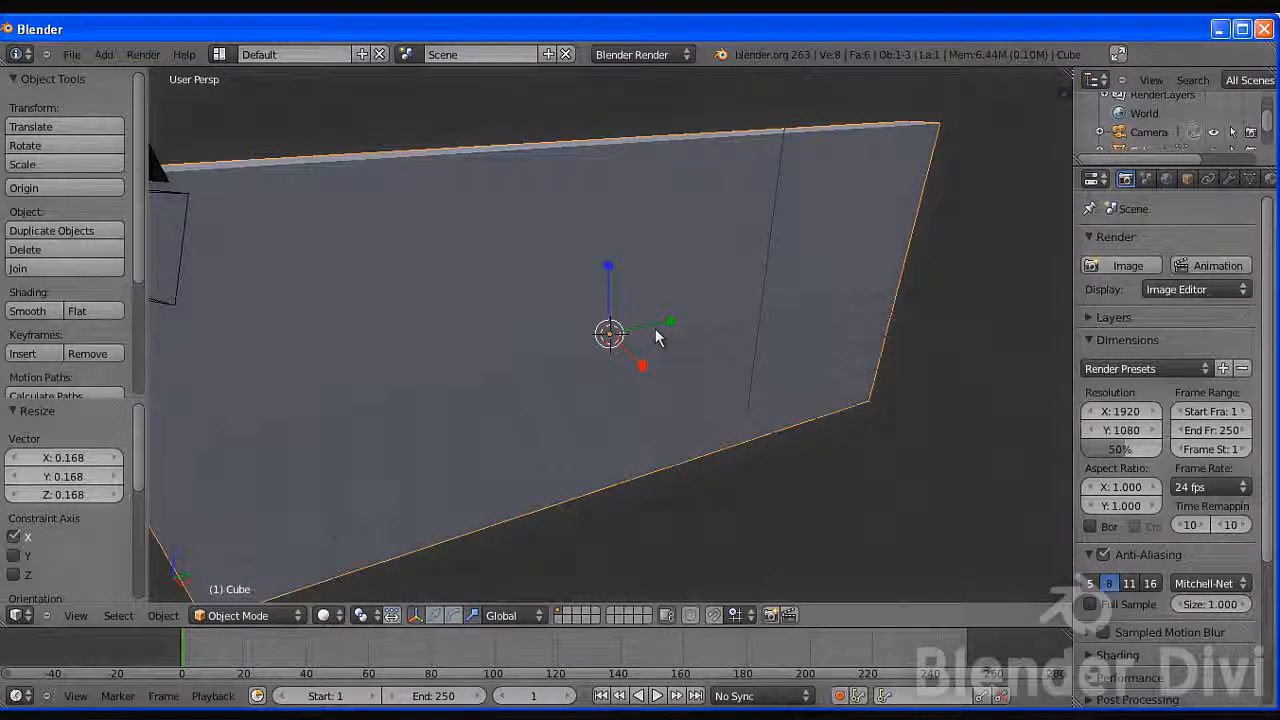
# Undo all the scaling to restore the cube's original shape
pyautogui.hotkey('ctrl', 'z')
pyautogui.hotkey('ctrl', 'z')
pyautogui.scroll(-4, 660, 333)
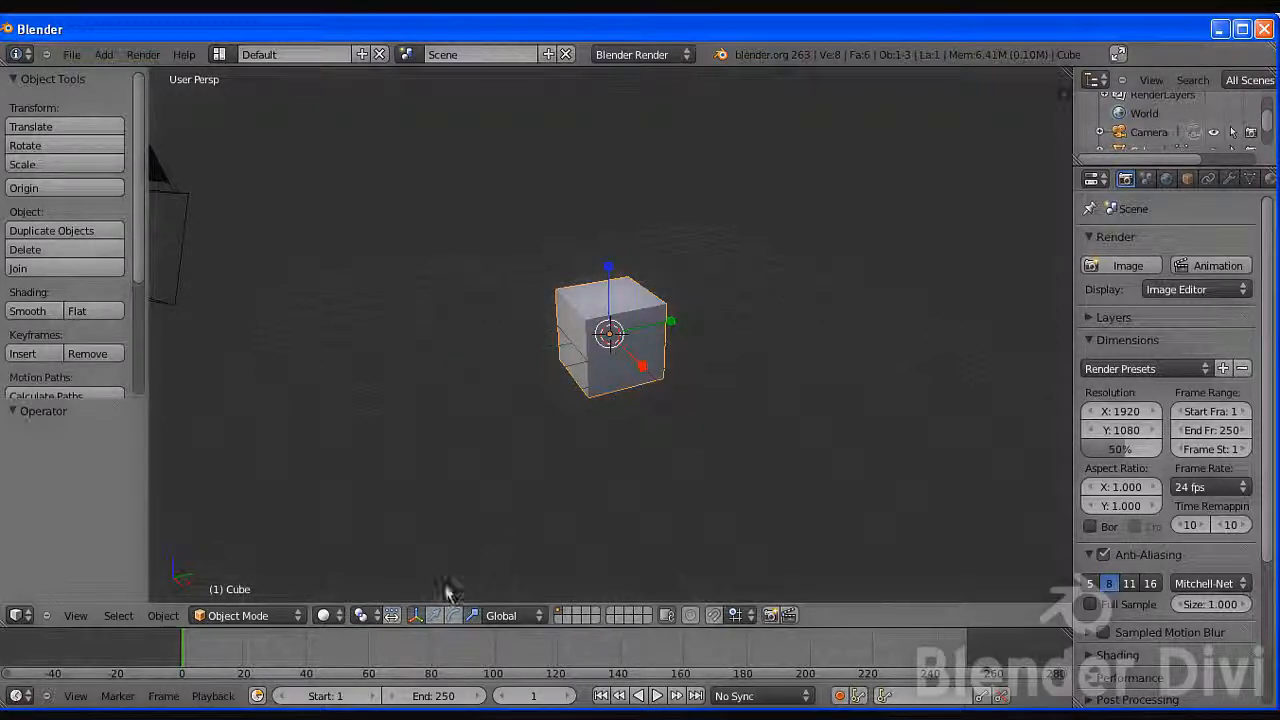
# Switch to the translate manipulator, move the cube about -2.128 units along the global X axis and undo the move
pyautogui.click(435, 615)
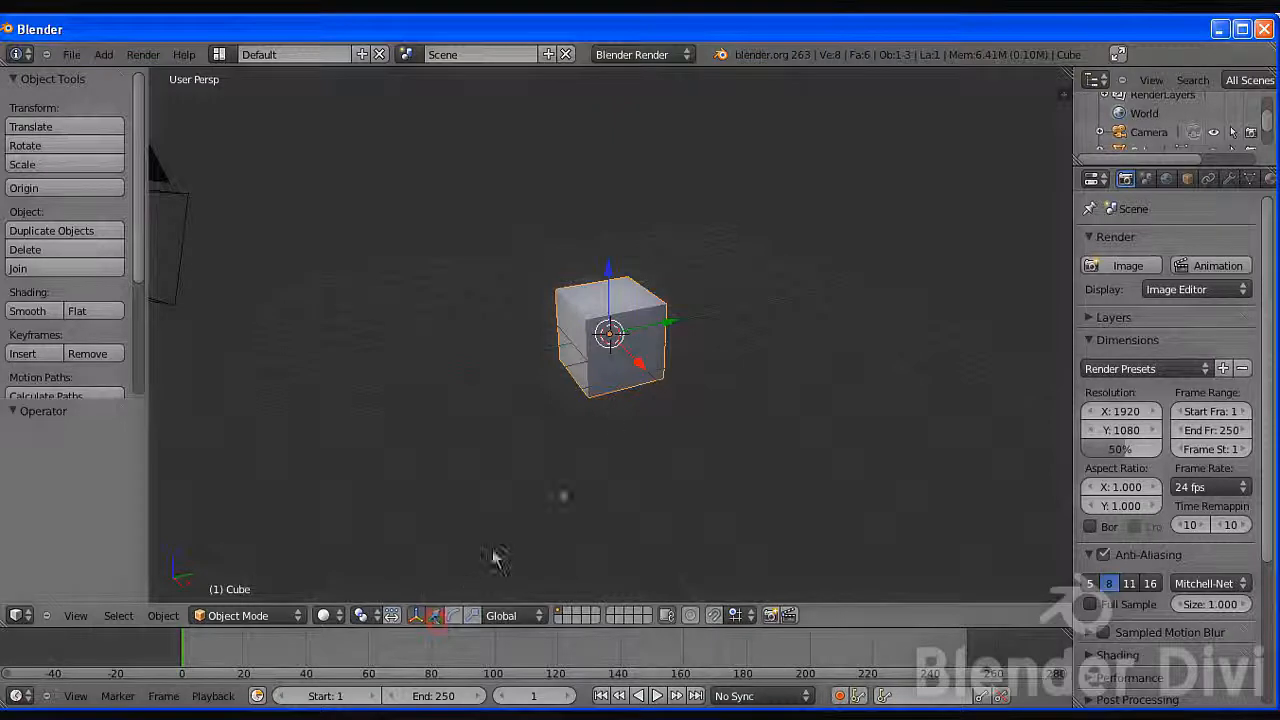
pyautogui.moveTo(648, 380); pyautogui.dragTo(600, 345)
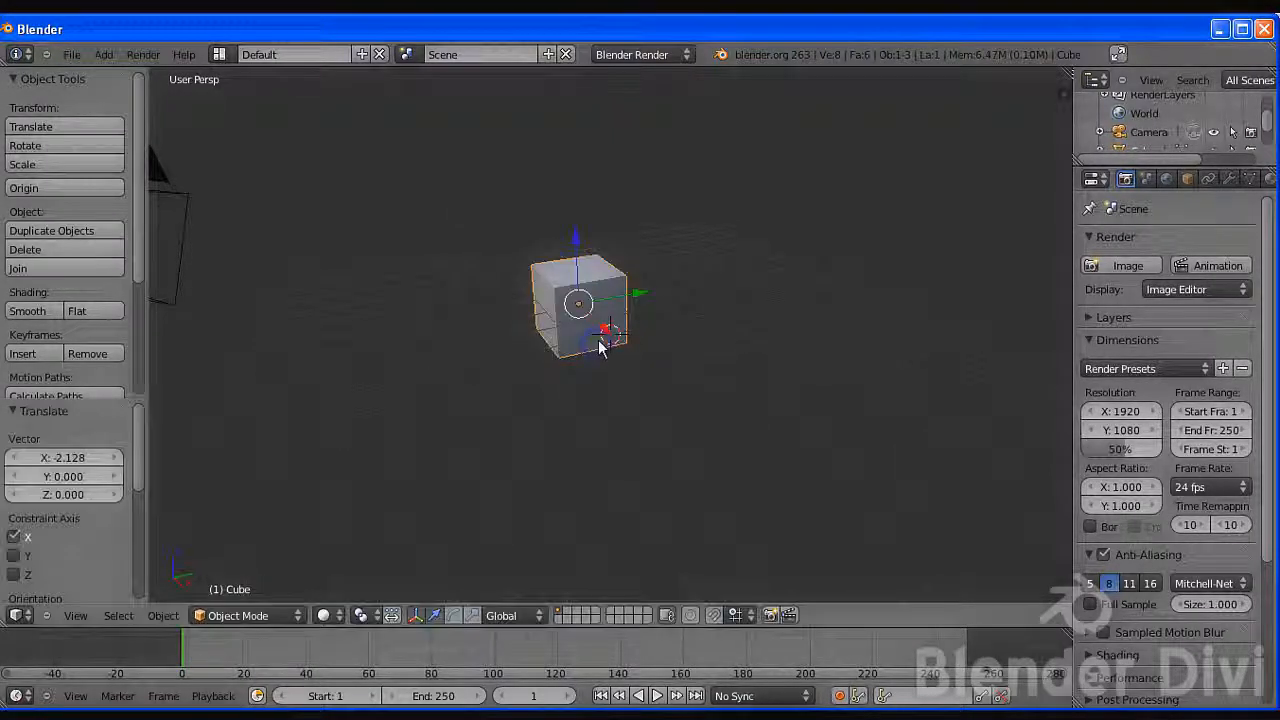
pyautogui.hotkey('ctrl', 'z')
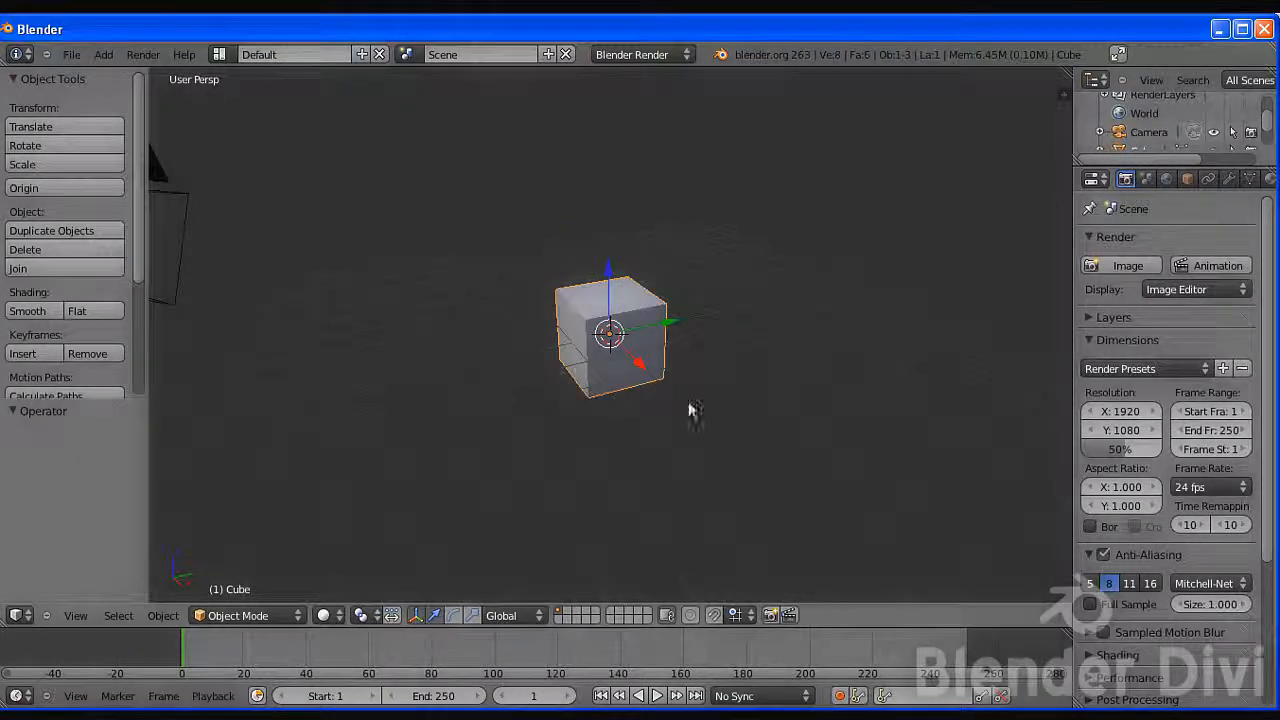
# Enable the rotate and scale manipulators together with the translate manipulator on the cube
pyautogui.click(452, 616)
pyautogui.keyDown('shift'); pyautogui.click(478, 619); pyautogui.keyUp('shift')
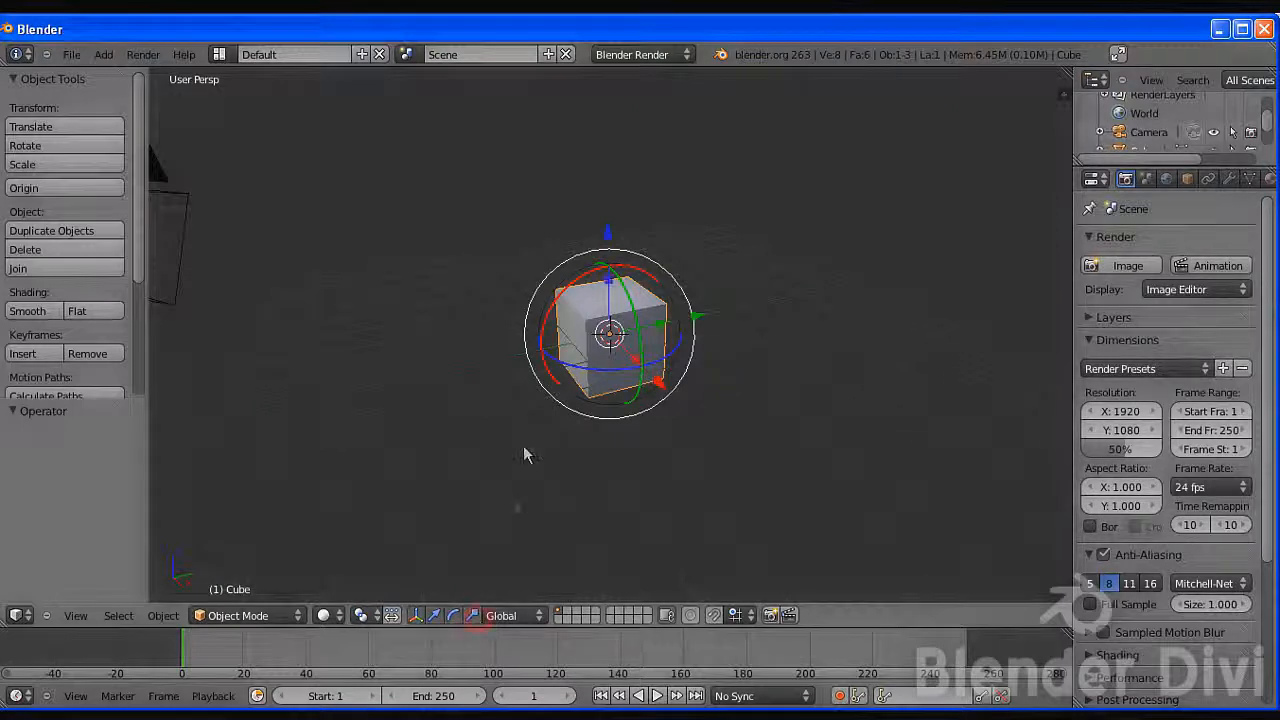
# Scale the cube along the global X axis and rotate it about 142.6° around the global Y axis
pyautogui.scroll(4, 585, 398)
pyautogui.scroll(-2, 585, 398)
pyautogui.moveTo(645, 378); pyautogui.dragTo(692, 444)
pyautogui.moveTo(622, 284); pyautogui.dragTo(647, 434)
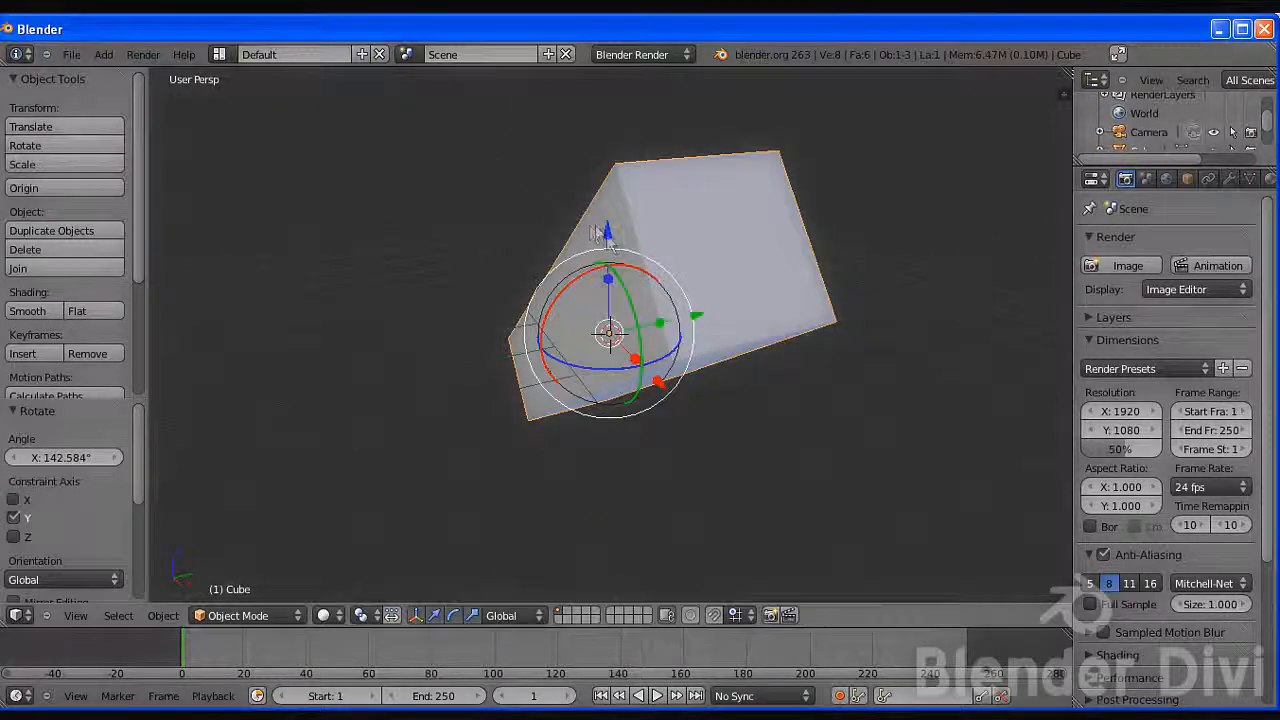
# Move the cube about 0.221 units along the global Z axis, then undo this move and the preceding rotation and scaling
pyautogui.press('g')
pyautogui.press('z')
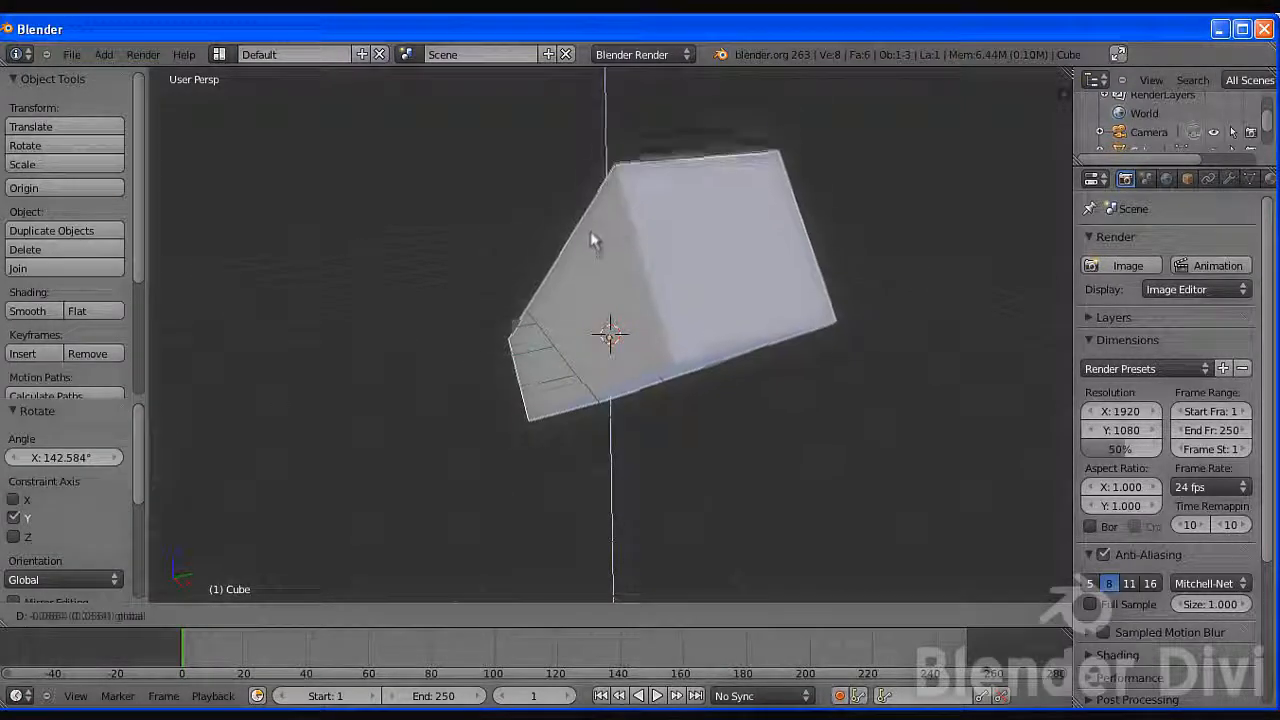
pyautogui.click(590, 222)
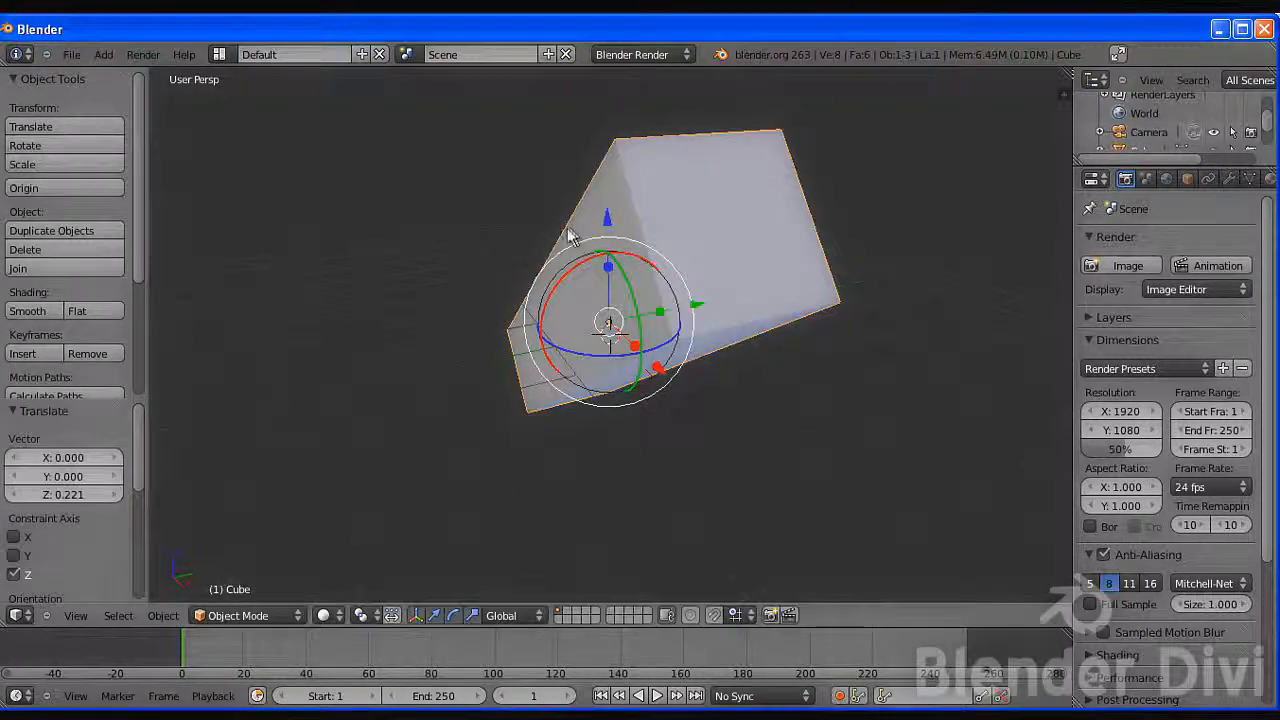
pyautogui.hotkey('ctrl', 'z')
pyautogui.hotkey('ctrl', 'z')
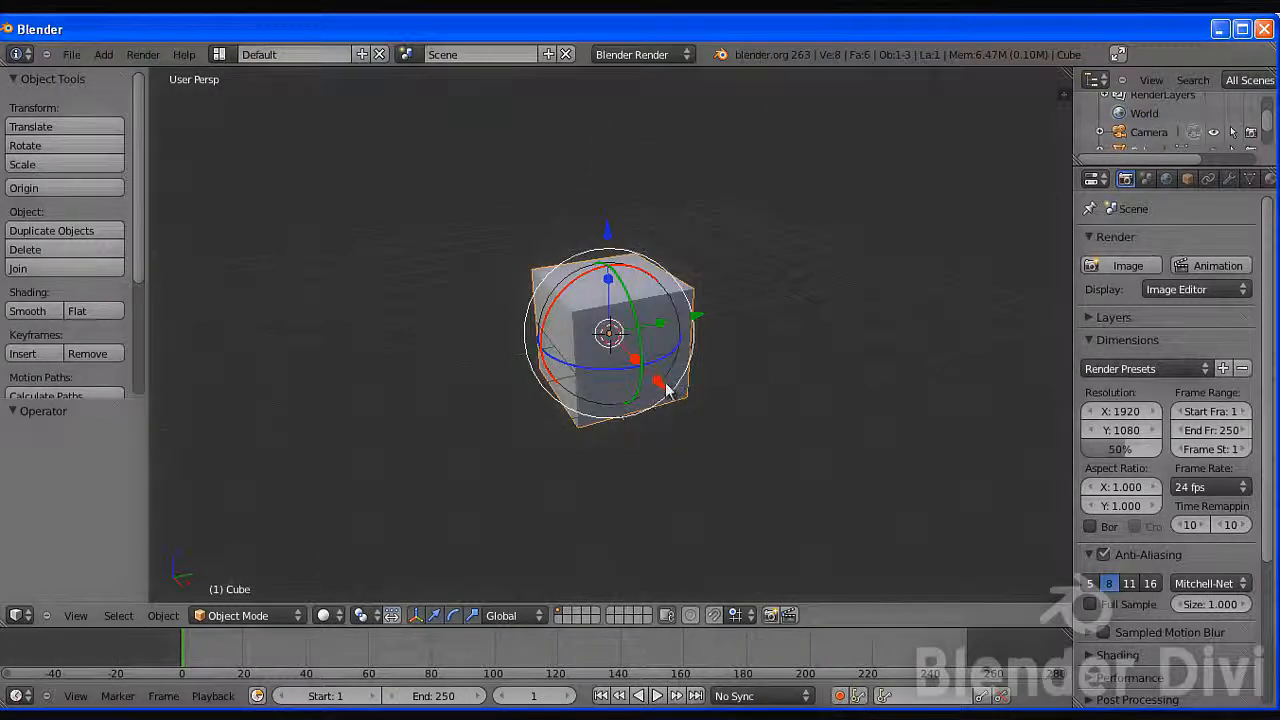
# Cycle through the translate, rotate and scale manipulators individually, leaving only the translate manipulator active on the cube
pyautogui.moveTo(550, 441); pyautogui.dragTo(748, 424, button='middle')
pyautogui.scroll(3, 612, 368)
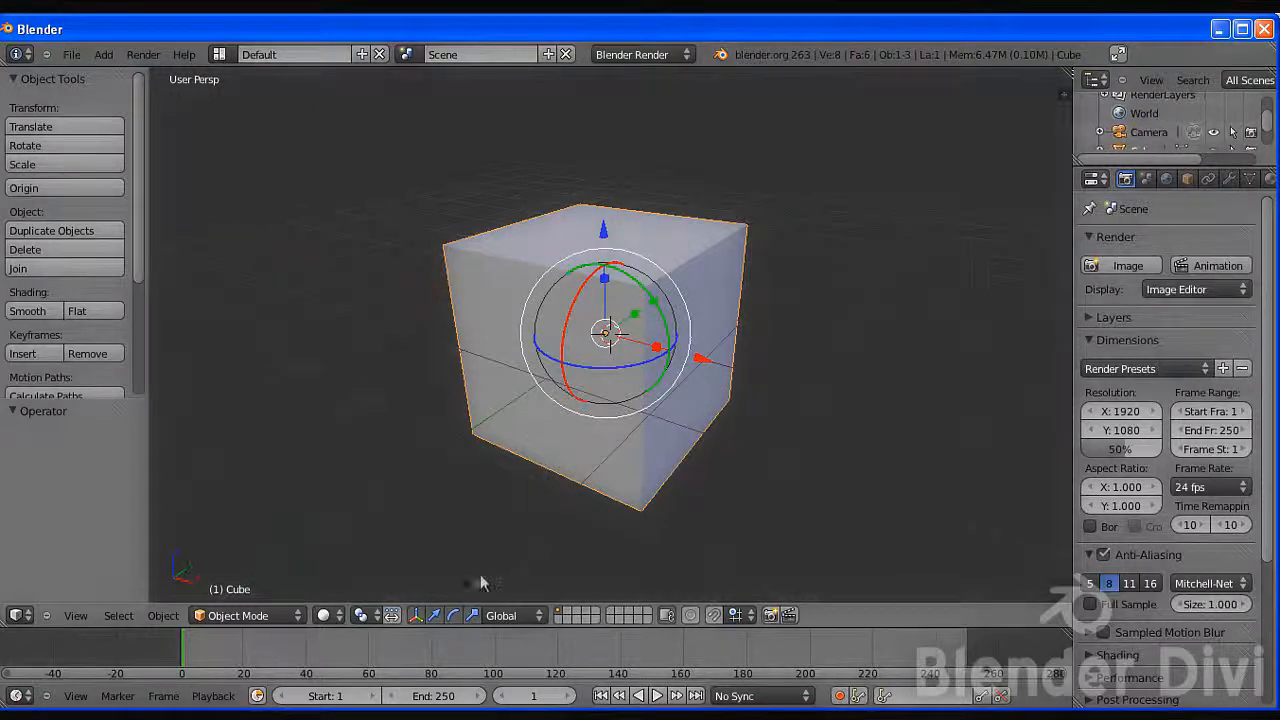
pyautogui.scroll(-3, 638, 368)
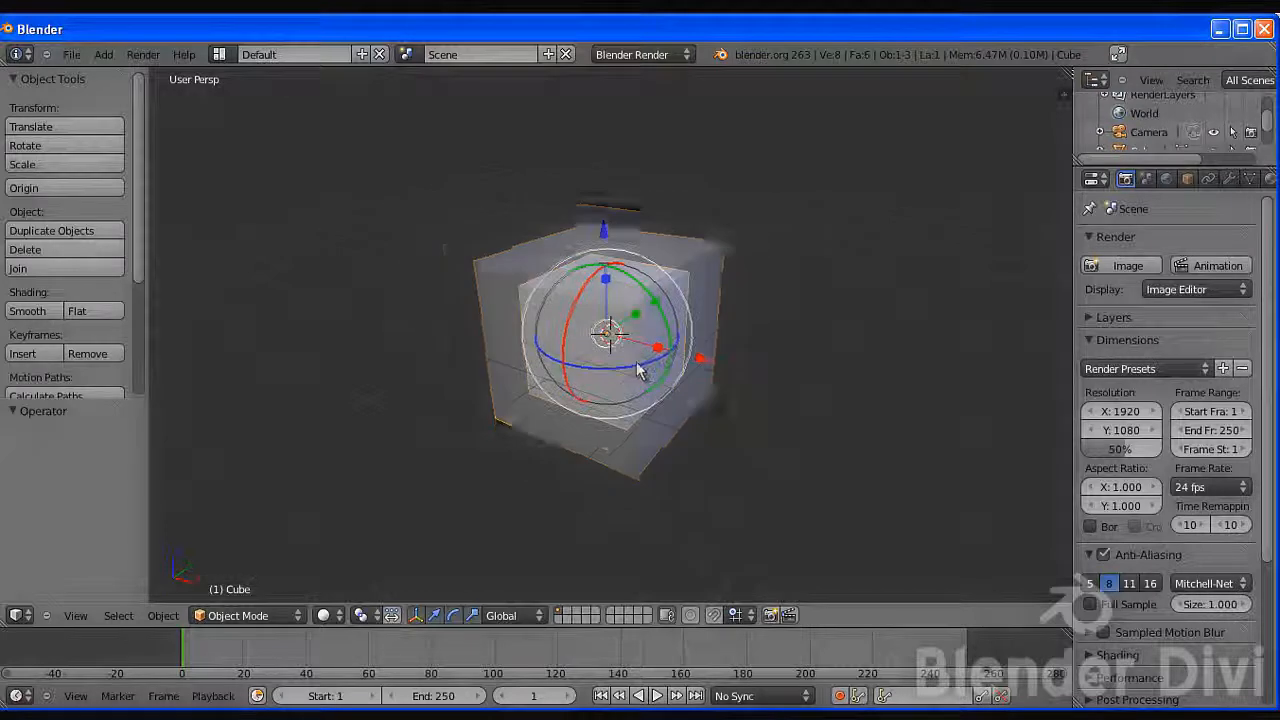
pyautogui.scroll(-1, 640, 366)
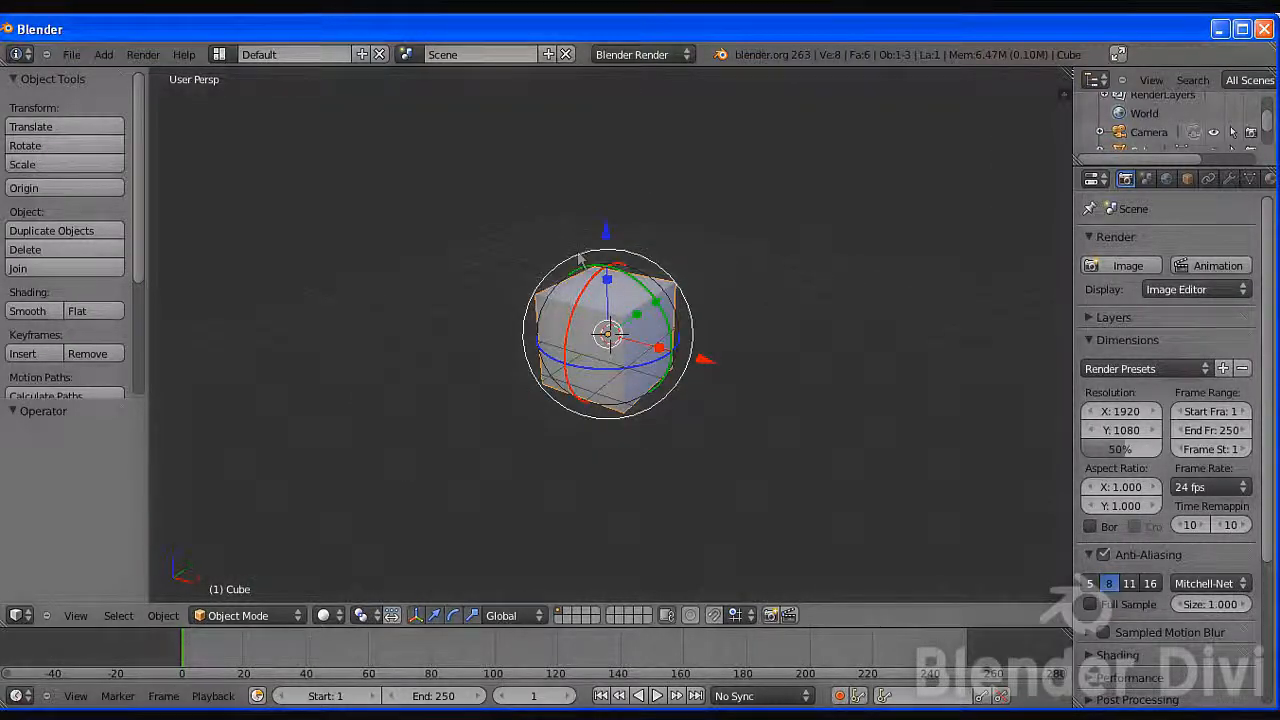
pyautogui.click(434, 615)
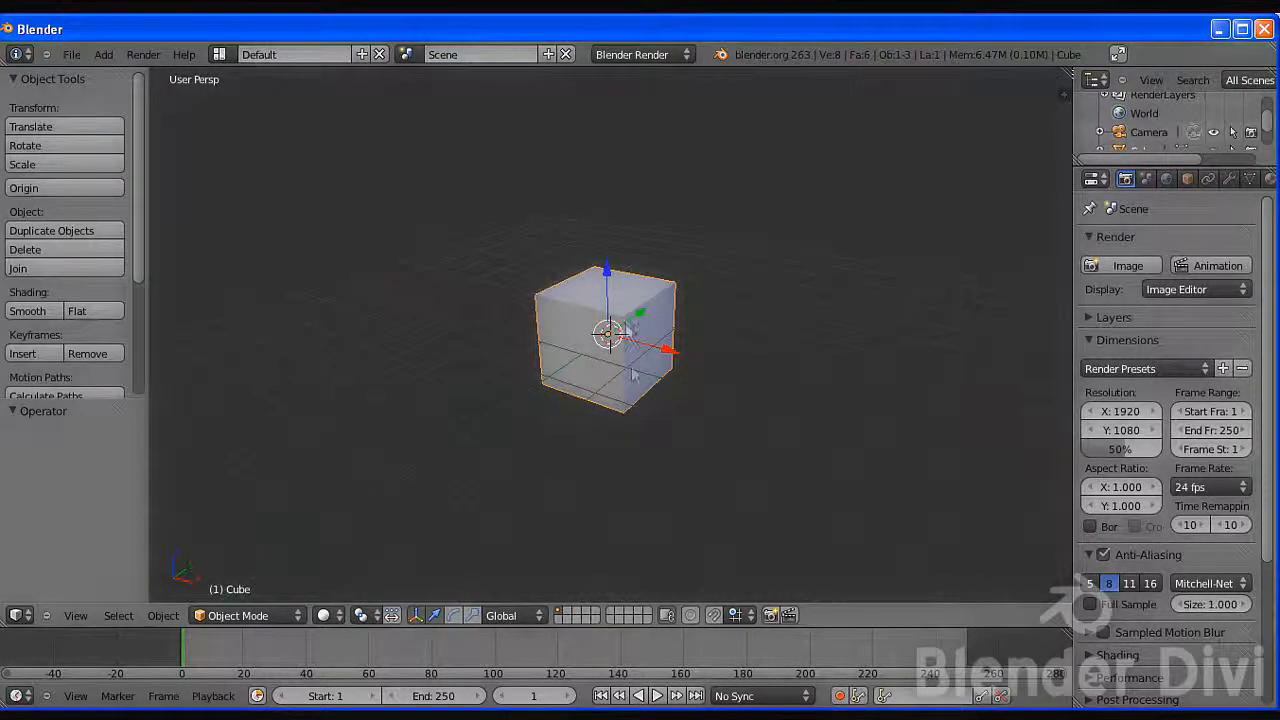
pyautogui.click(451, 615)
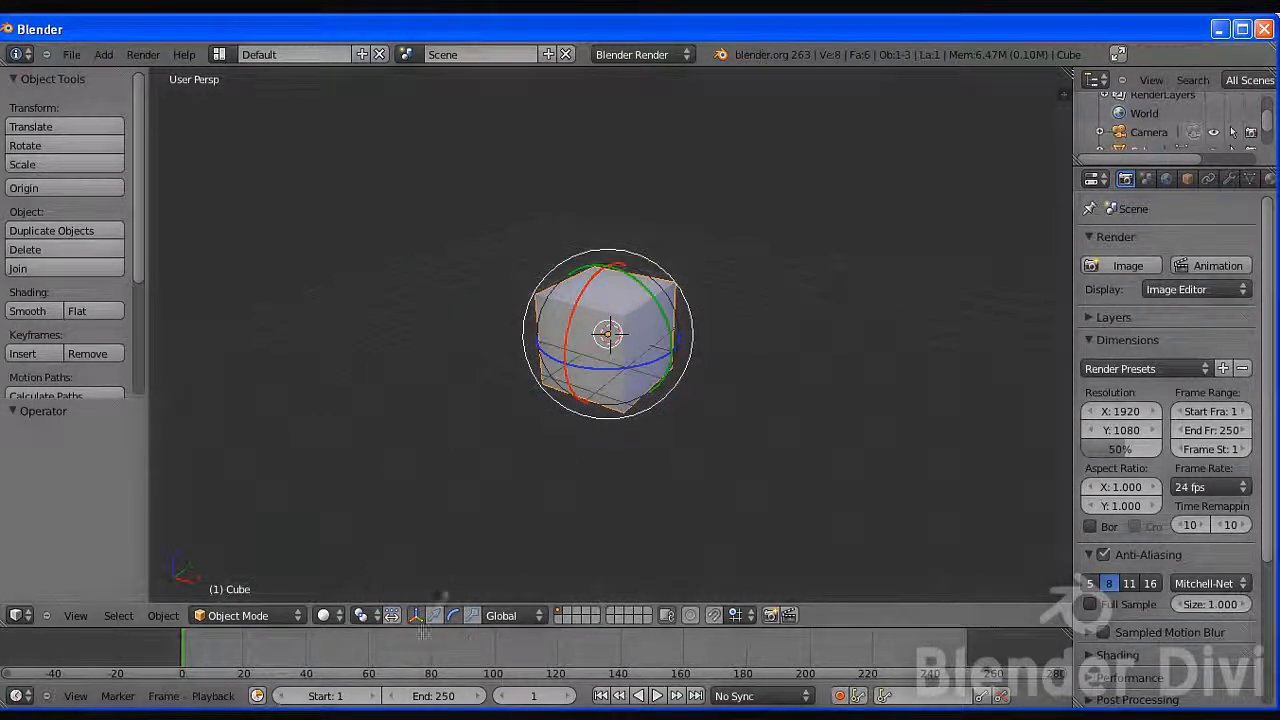
pyautogui.click(469, 615)
pyautogui.click(434, 615)
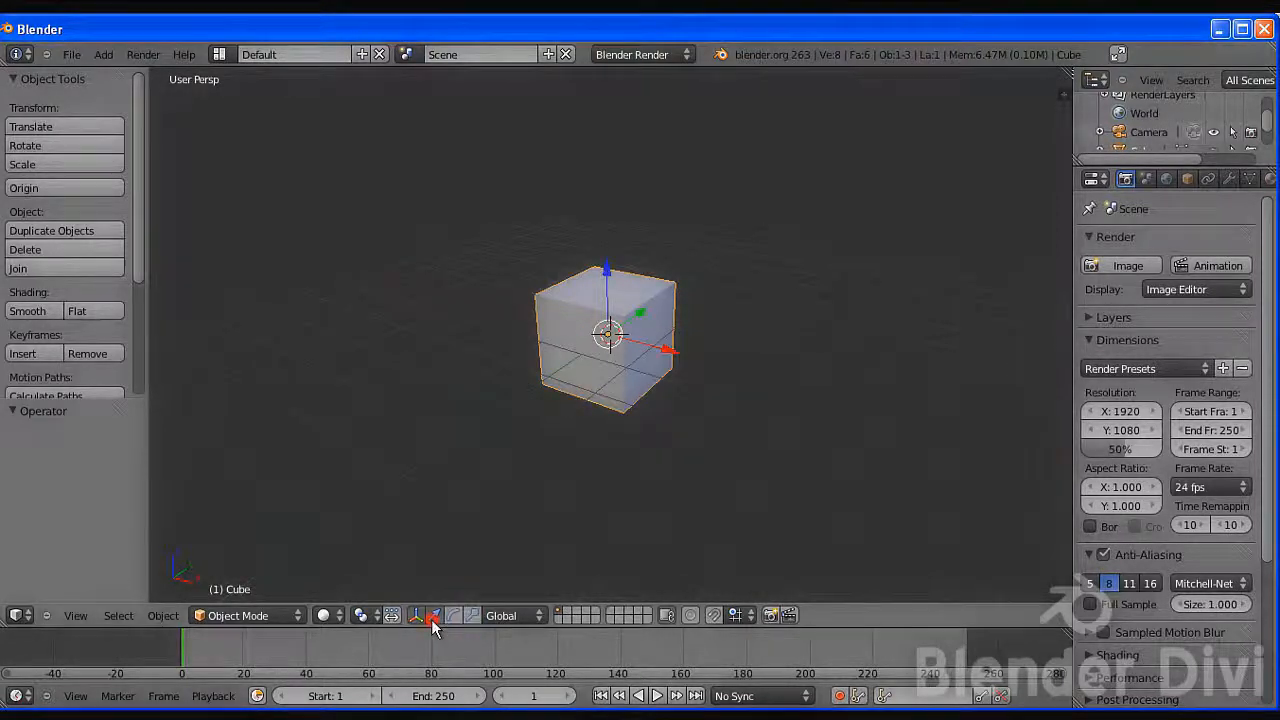
pyautogui.scroll(-1, 591, 390)
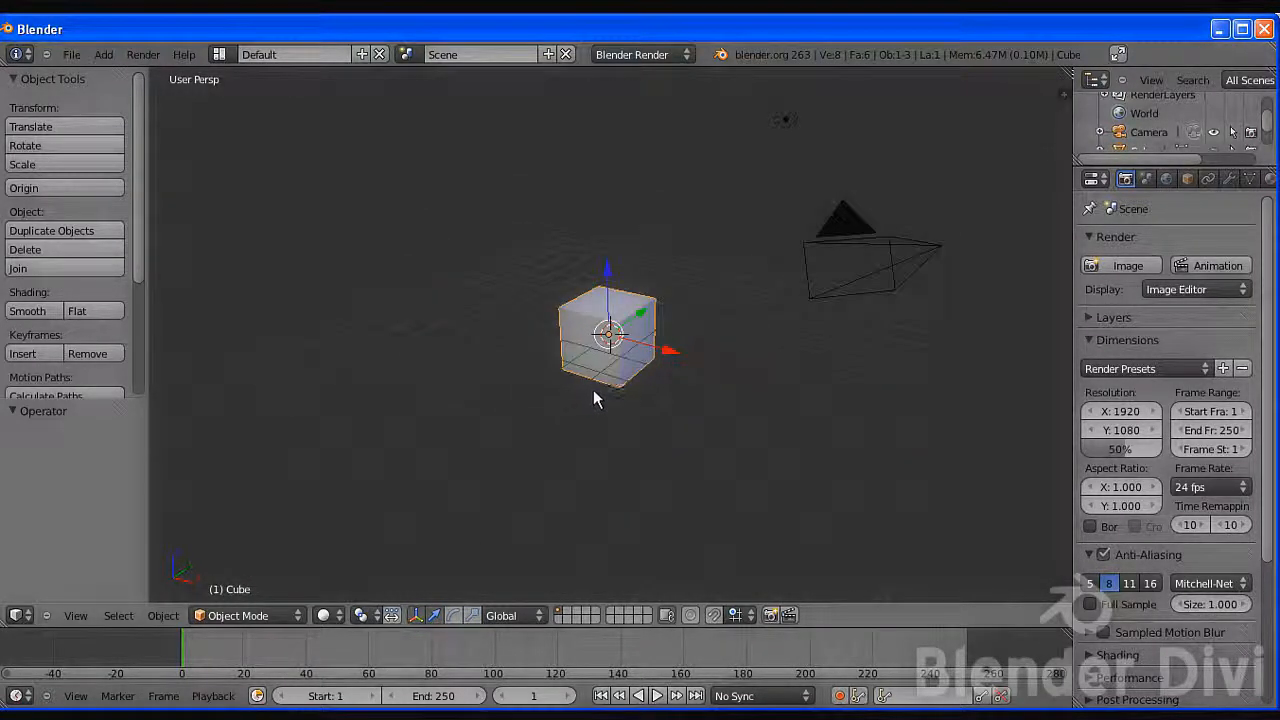
pyautogui.scroll(5, 593, 389)
pyautogui.scroll(-3, 599, 388)
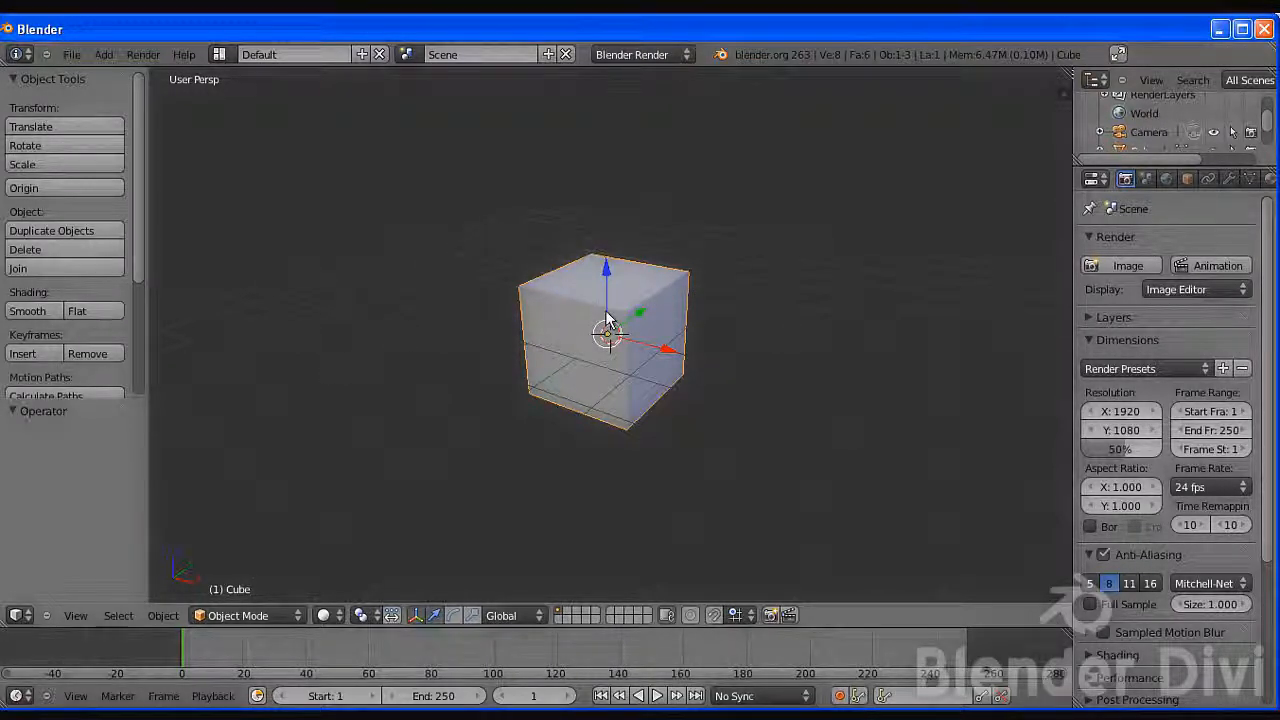
# Examine the cube by zooming the 3D view in and out at different distances
pyautogui.scroll(2, 605, 312)
pyautogui.scroll(-6, 500, 414)
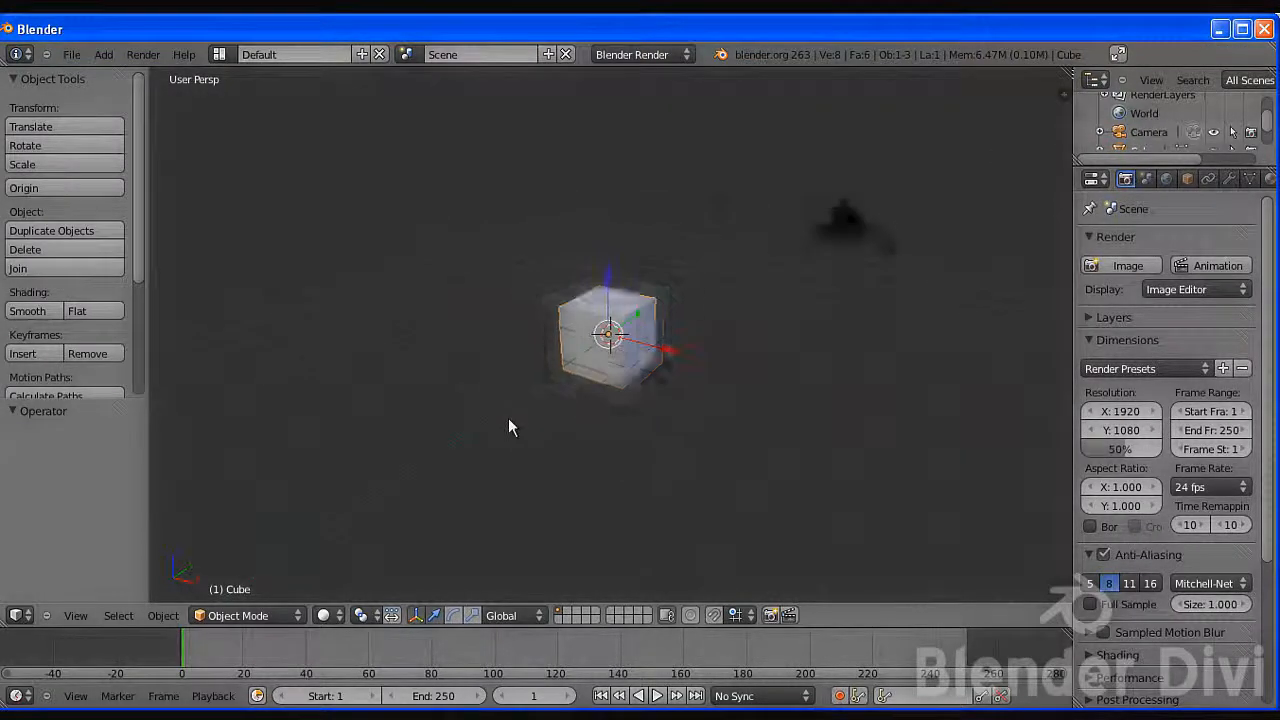
pyautogui.scroll(4, 520, 423)
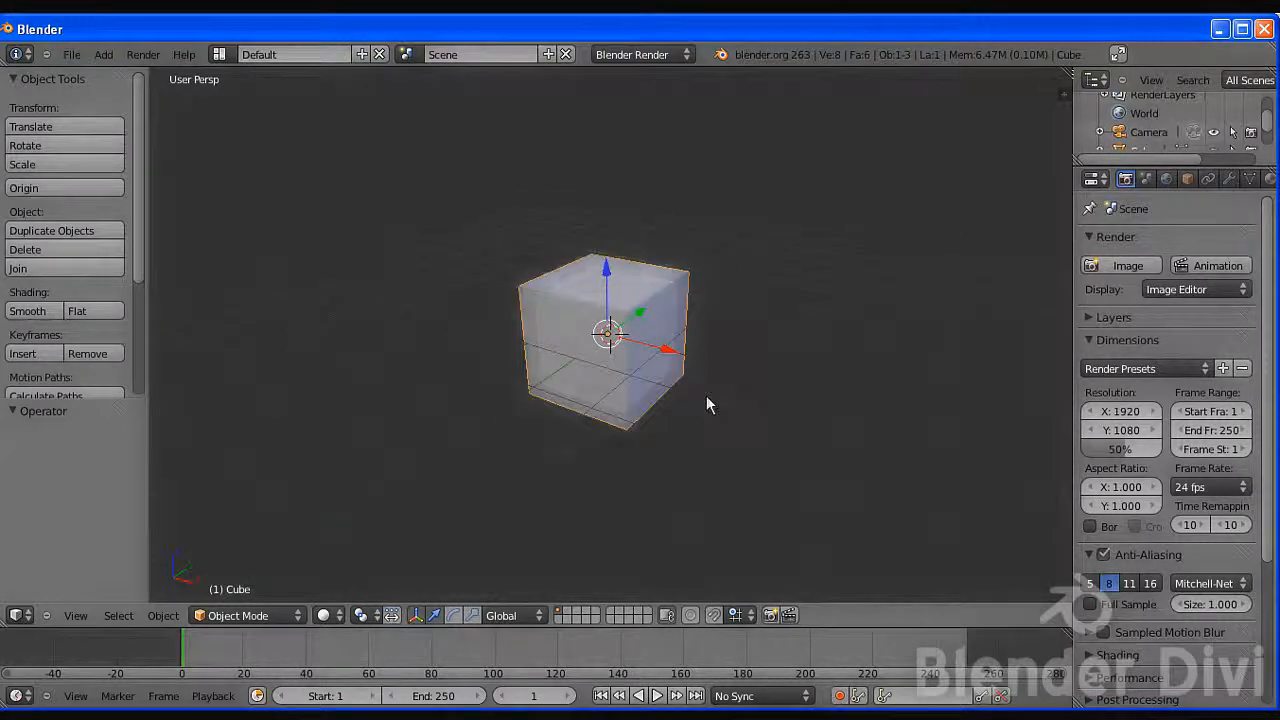
pyautogui.scroll(3, 706, 404)
pyautogui.scroll(-4, 706, 404)
pyautogui.scroll(-2, 706, 397)
pyautogui.scroll(4, 703, 394)
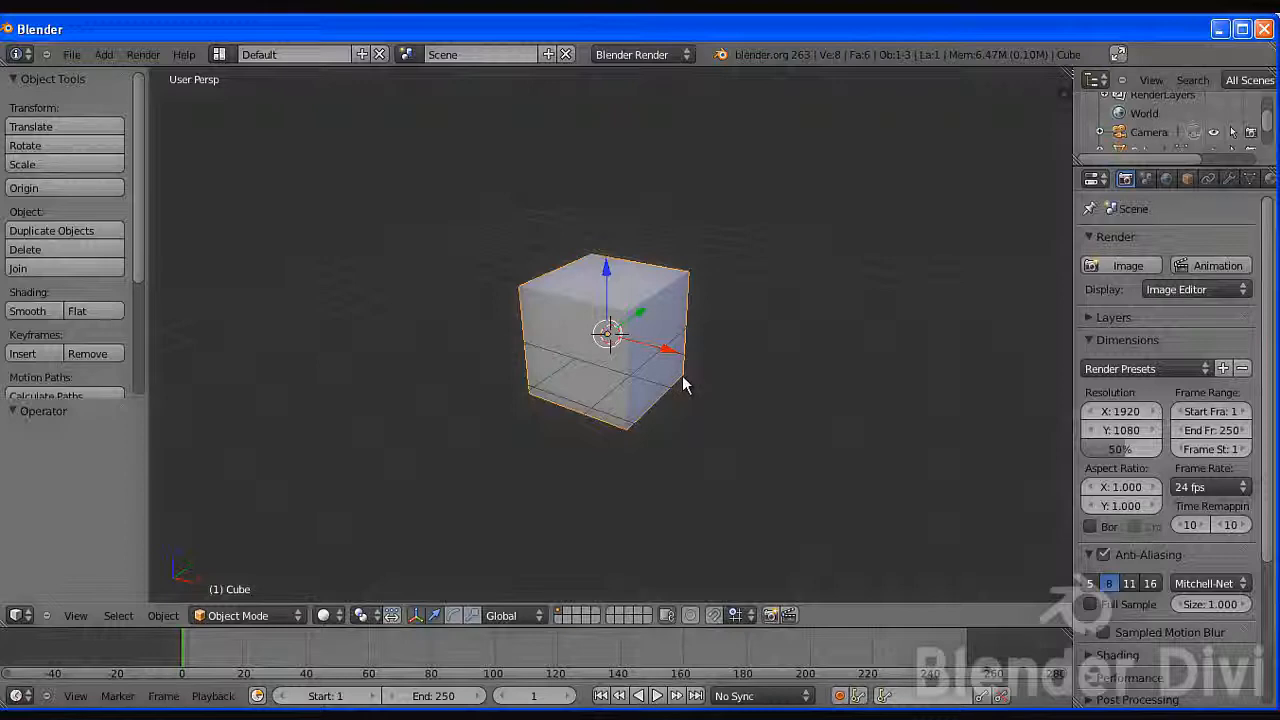
pyautogui.scroll(4, 663, 345)
pyautogui.scroll(-3, 660, 348)
pyautogui.scroll(3, 659, 348)
pyautogui.scroll(-3, 659, 348)
pyautogui.scroll(2, 663, 349)
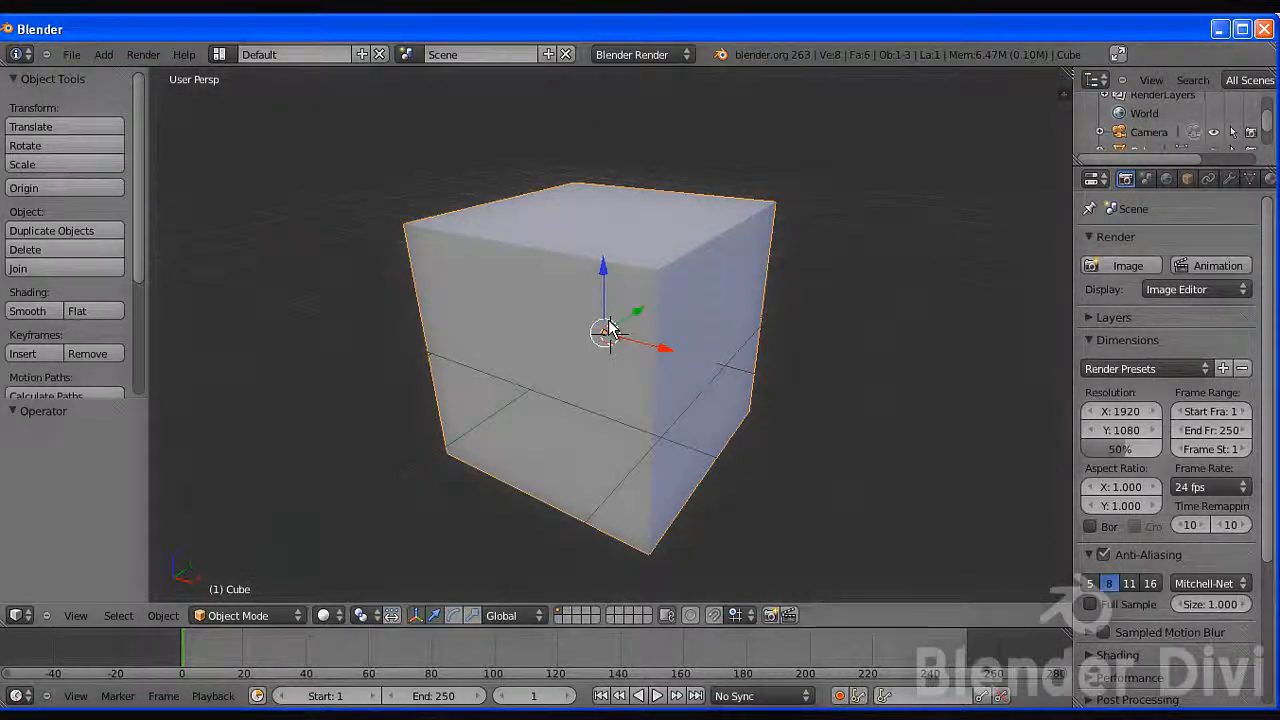
pyautogui.scroll(-1, 609, 332)
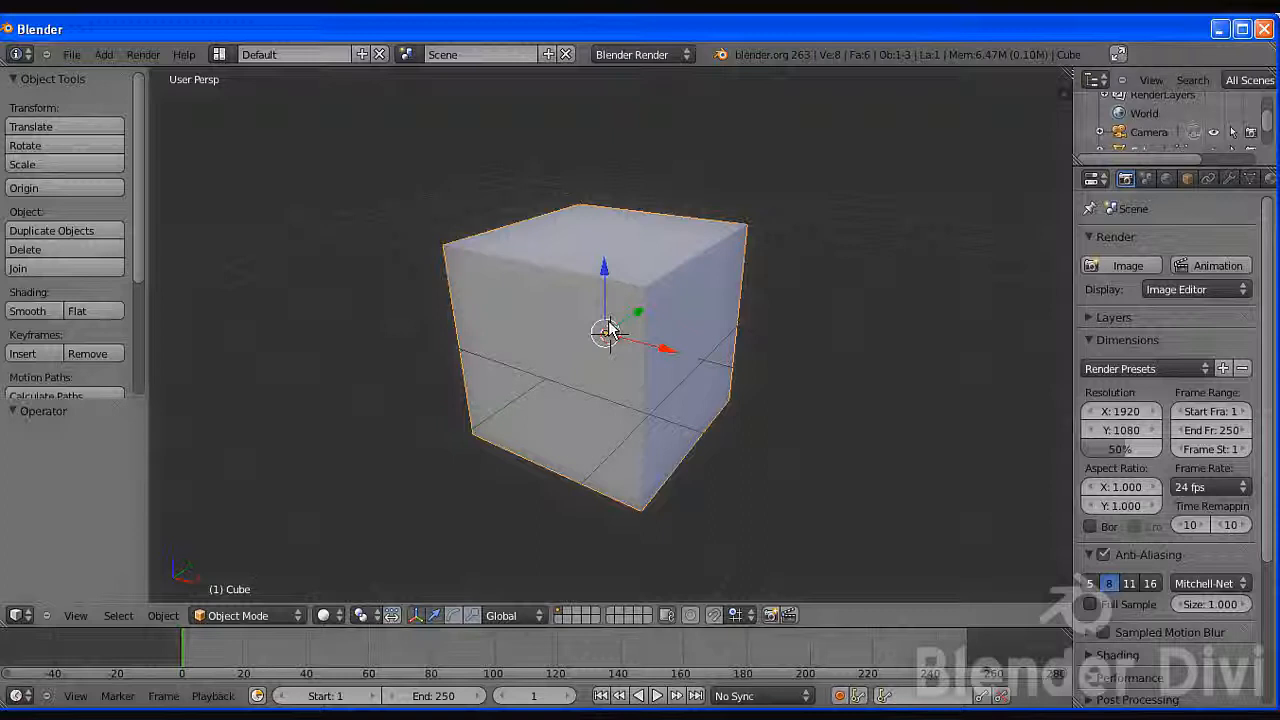
pyautogui.scroll(-1, 609, 332)
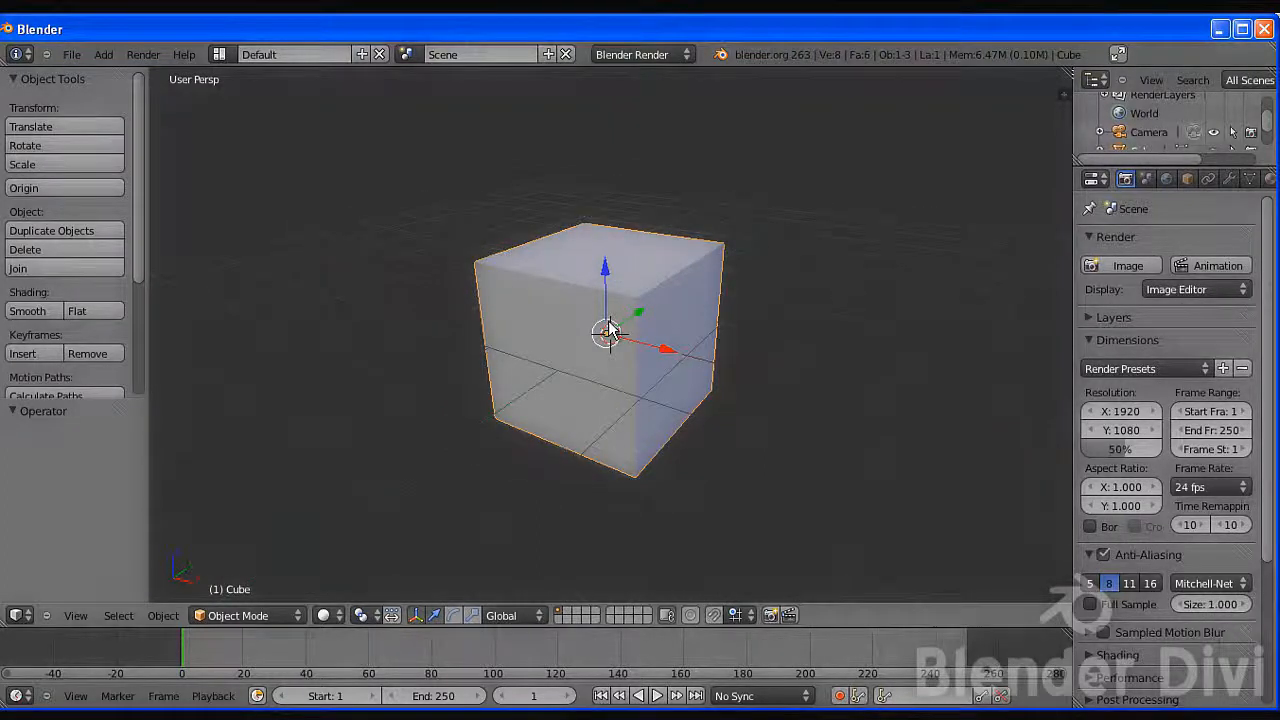
pyautogui.scroll(1, 609, 332)
pyautogui.scroll(-1, 609, 332)
pyautogui.scroll(1, 609, 332)
pyautogui.scroll(1, 609, 332)
pyautogui.scroll(2, 609, 332)
pyautogui.scroll(-1, 609, 332)
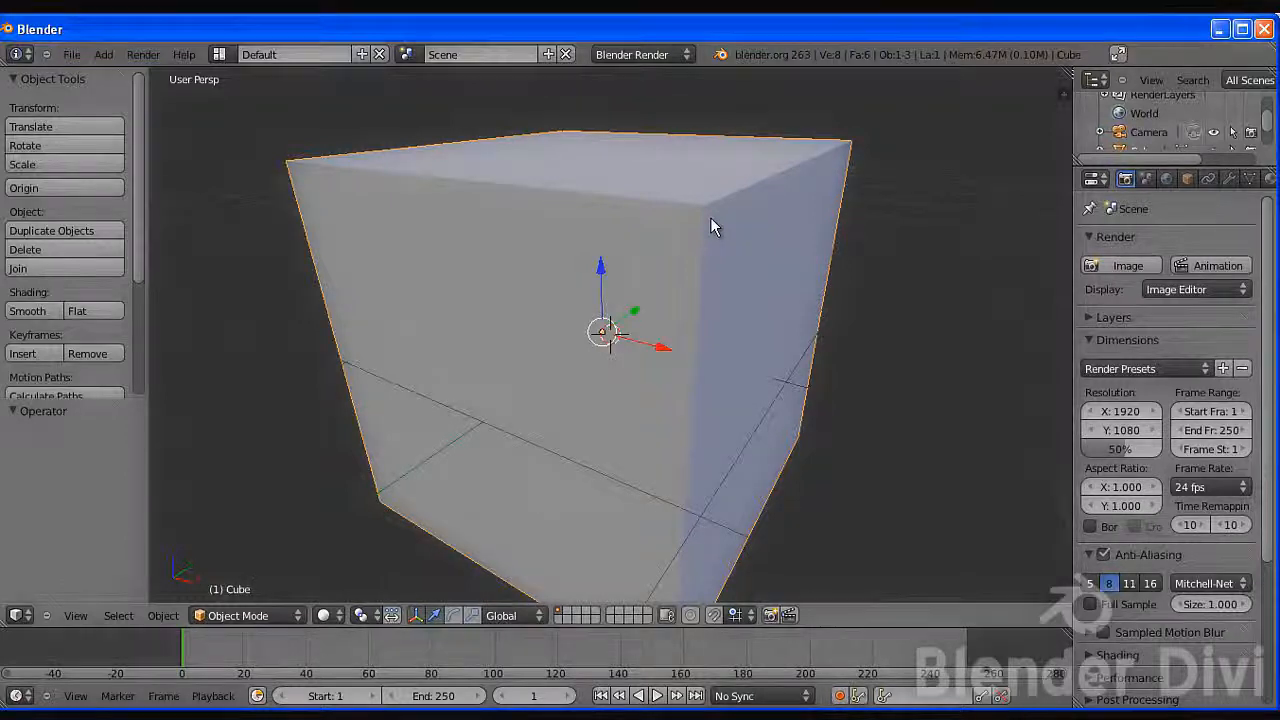
pyautogui.scroll(2, 711, 220)
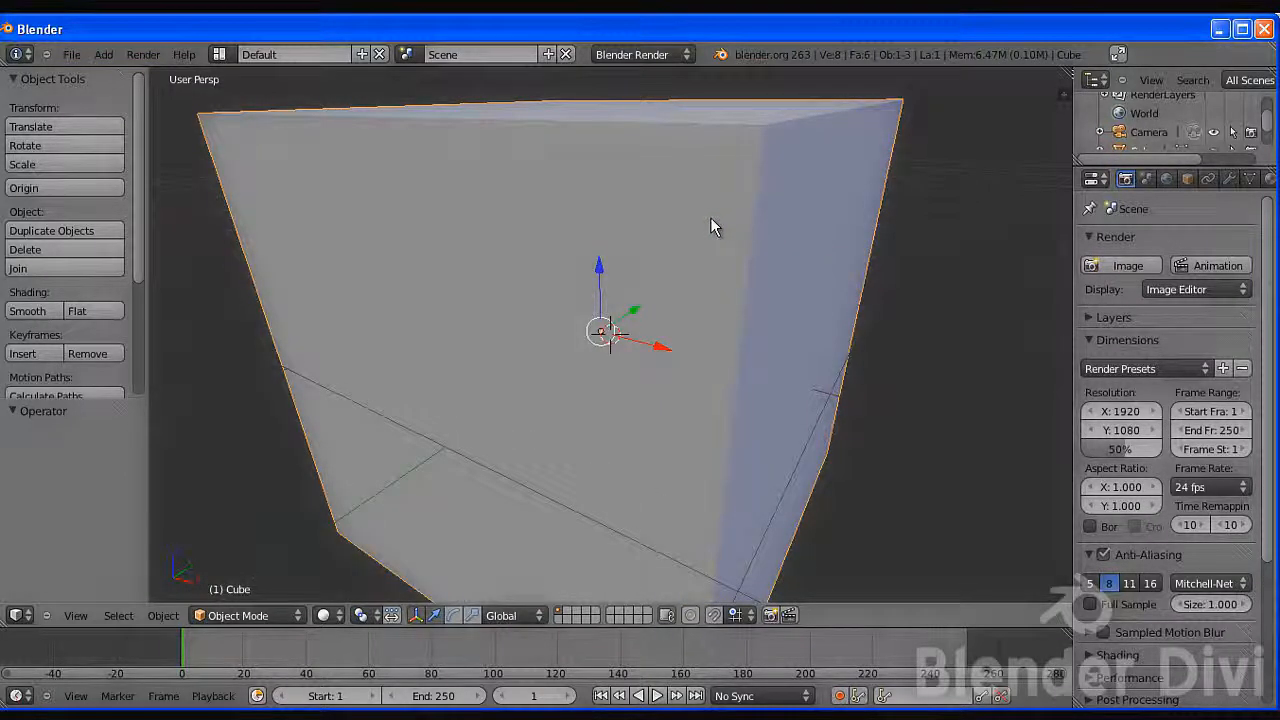
pyautogui.scroll(-6, 710, 217)
pyautogui.scroll(4, 702, 259)
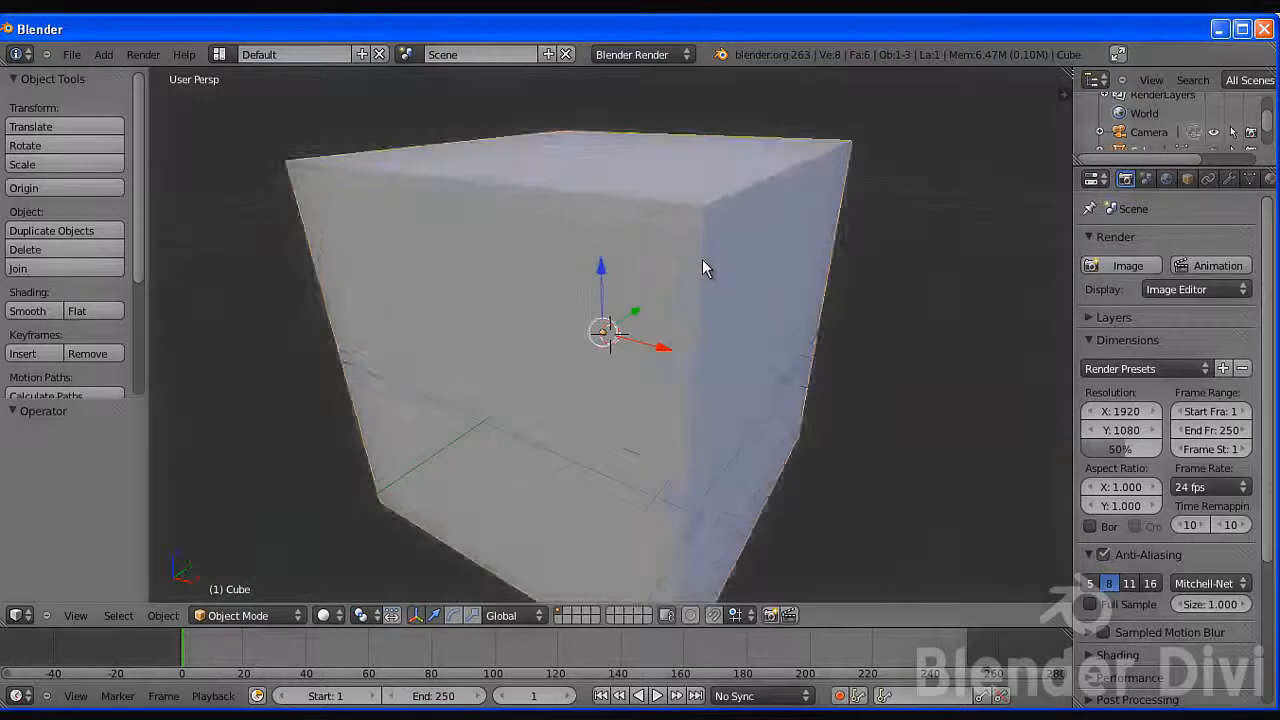
pyautogui.scroll(-1, 703, 258)
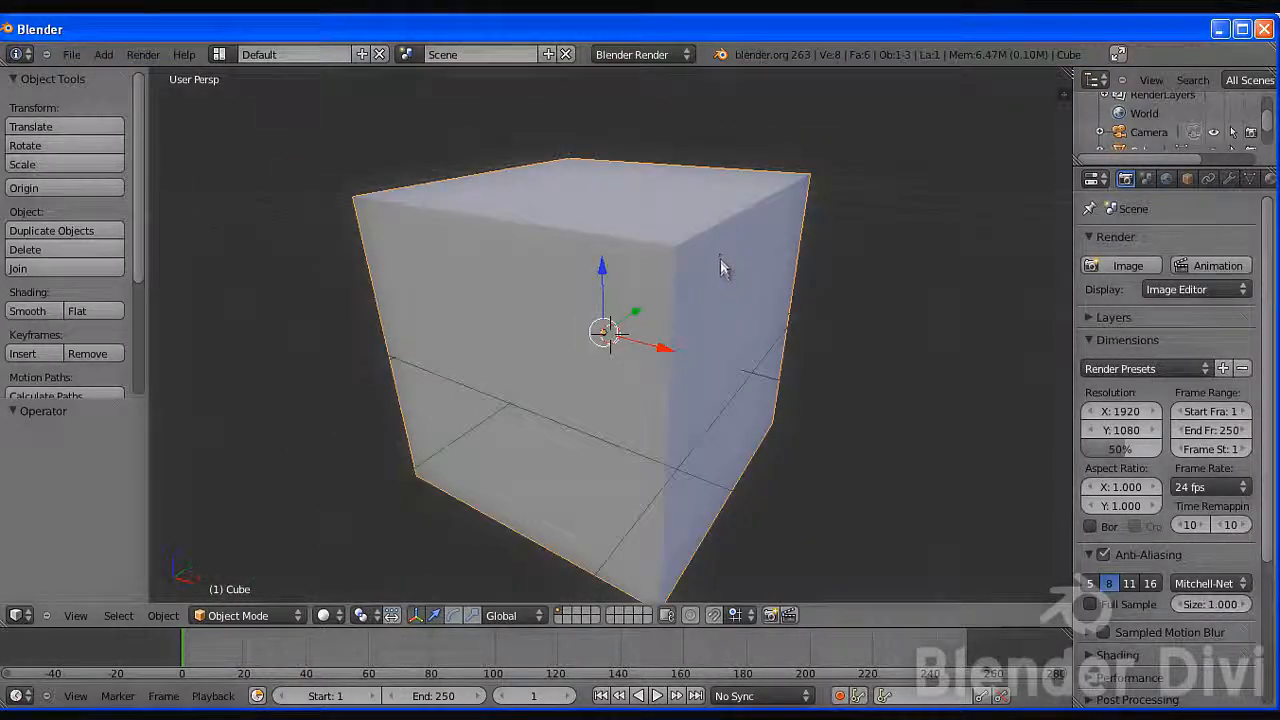
# Examine the cube by panning and orbiting the 3D view and zooming it smoothly in and out
pyautogui.keyDown('shift'); pyautogui.moveTo(689, 297); pyautogui.dragTo(603, 334, button='middle'); pyautogui.keyUp('shift')
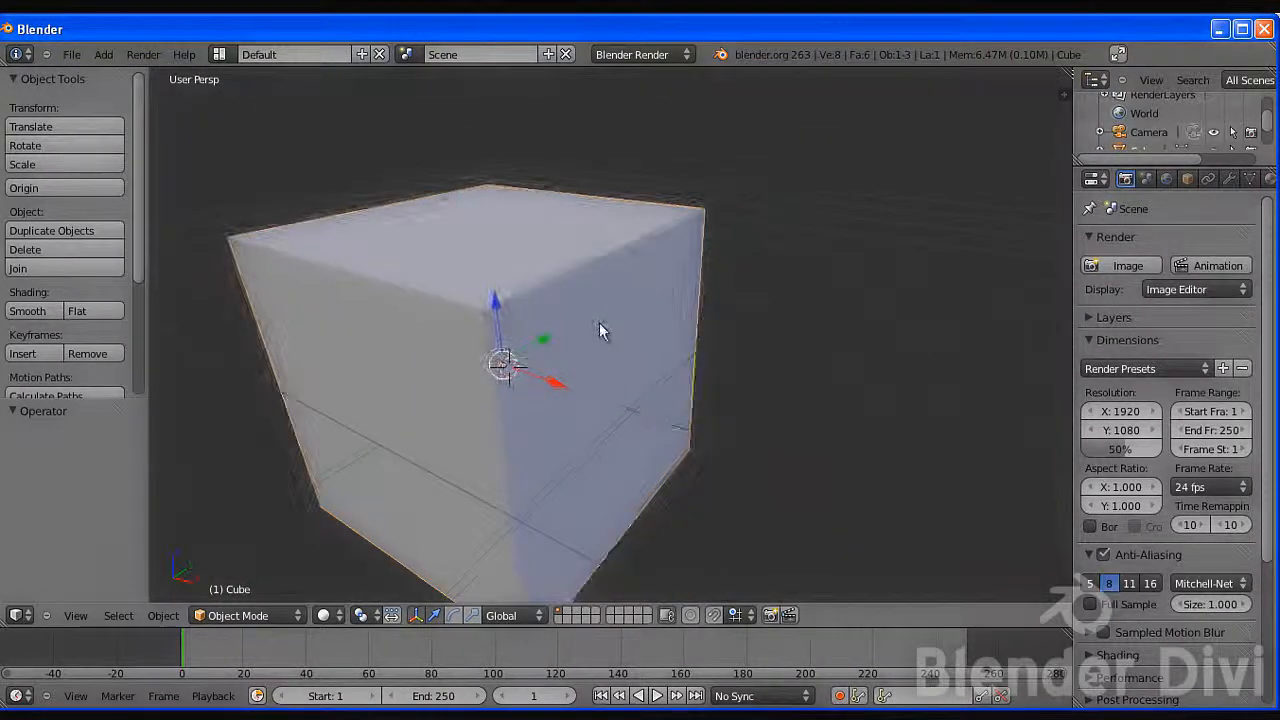
pyautogui.scroll(2, 600, 330)
pyautogui.scroll(-1, 608, 313)
pyautogui.scroll(1, 607, 313)
pyautogui.scroll(-1, 606, 313)
pyautogui.scroll(1, 606, 313)
pyautogui.scroll(-1, 606, 320)
pyautogui.moveTo(606, 320); pyautogui.dragTo(546, 323, button='middle')
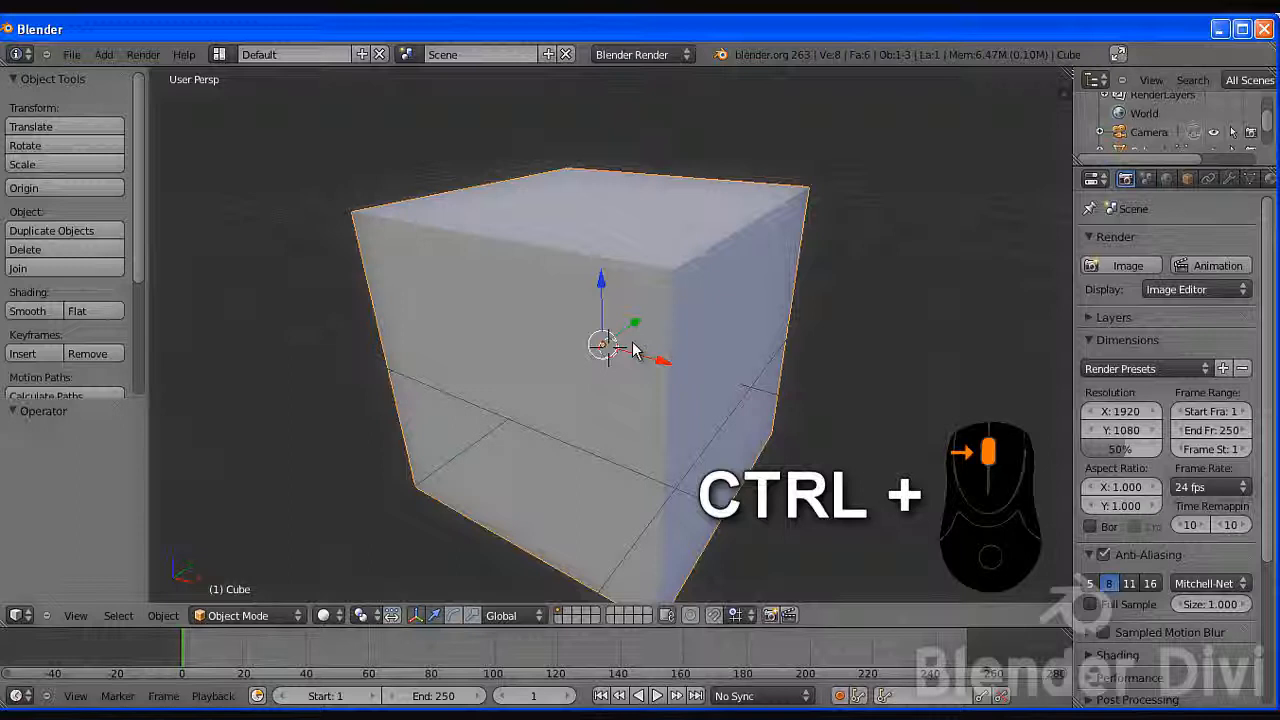
pyautogui.keyDown('ctrl'); pyautogui.moveTo(632, 348); pyautogui.dragTo(590, 331, button='middle'); pyautogui.keyUp('ctrl')
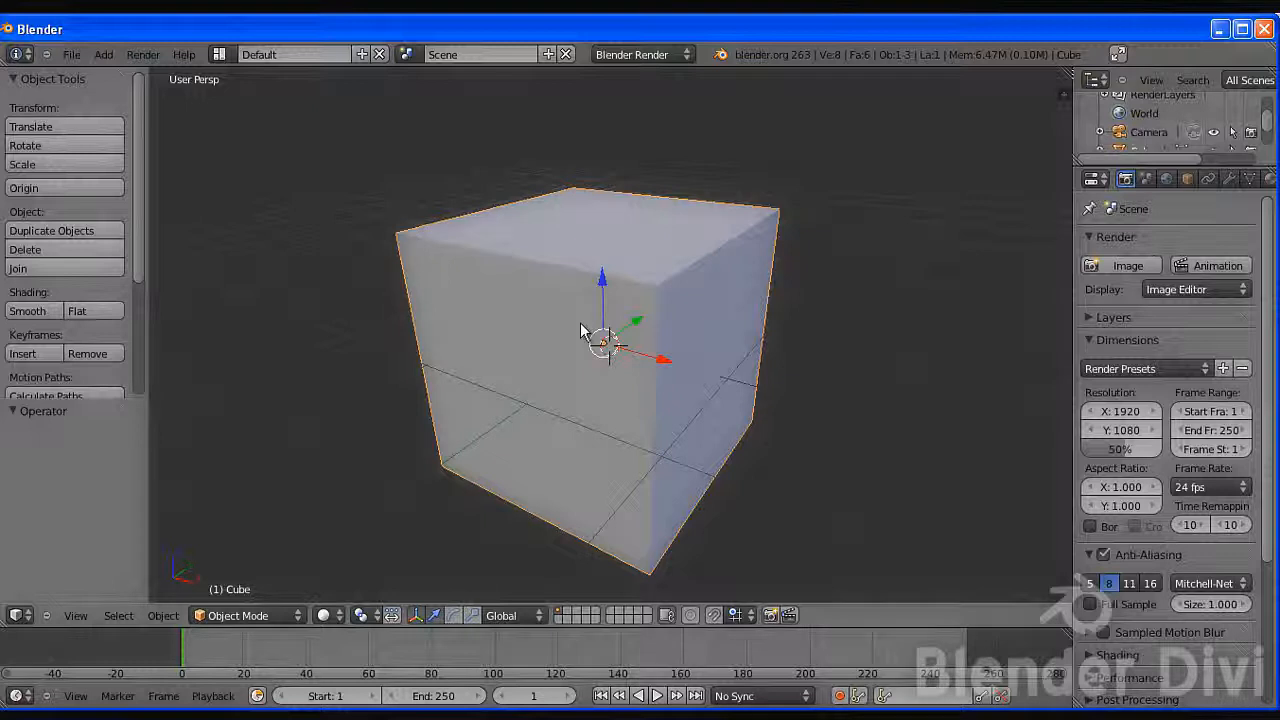
pyautogui.keyDown('ctrl'); pyautogui.moveTo(582, 331); pyautogui.dragTo(560, 270, button='middle'); pyautogui.keyUp('ctrl')
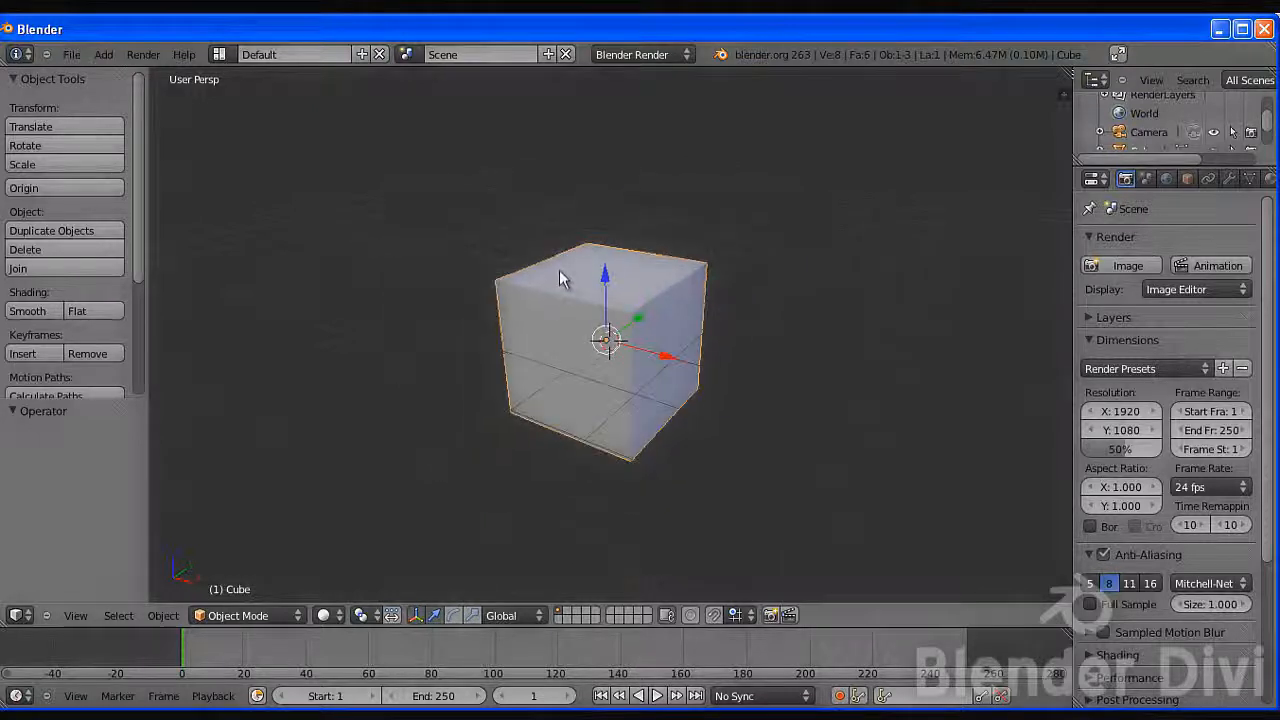
# Set the 3D view to the top view in orthographic projection, with the cube, lamp and camera all in frame
pyautogui.press('KP_7')
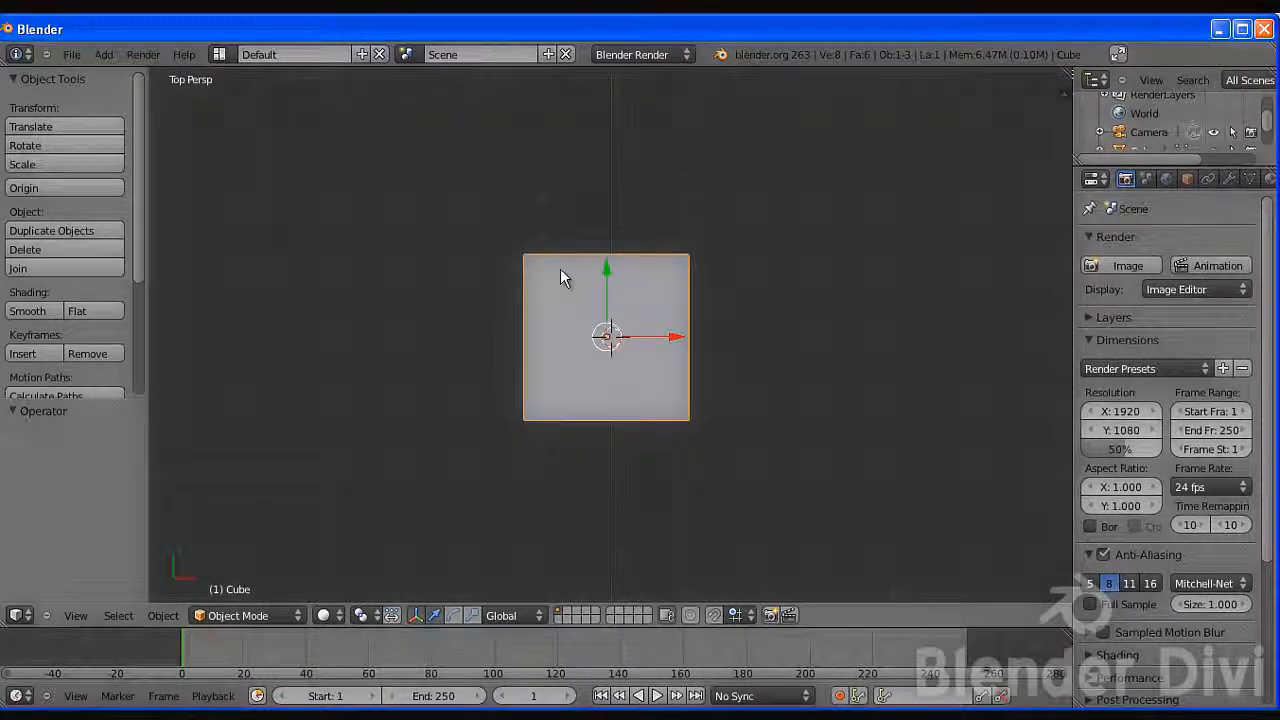
pyautogui.scroll(-4, 563, 309)
pyautogui.keyDown('shift'); pyautogui.moveTo(651, 337); pyautogui.dragTo(633, 305, button='middle'); pyautogui.keyUp('shift')
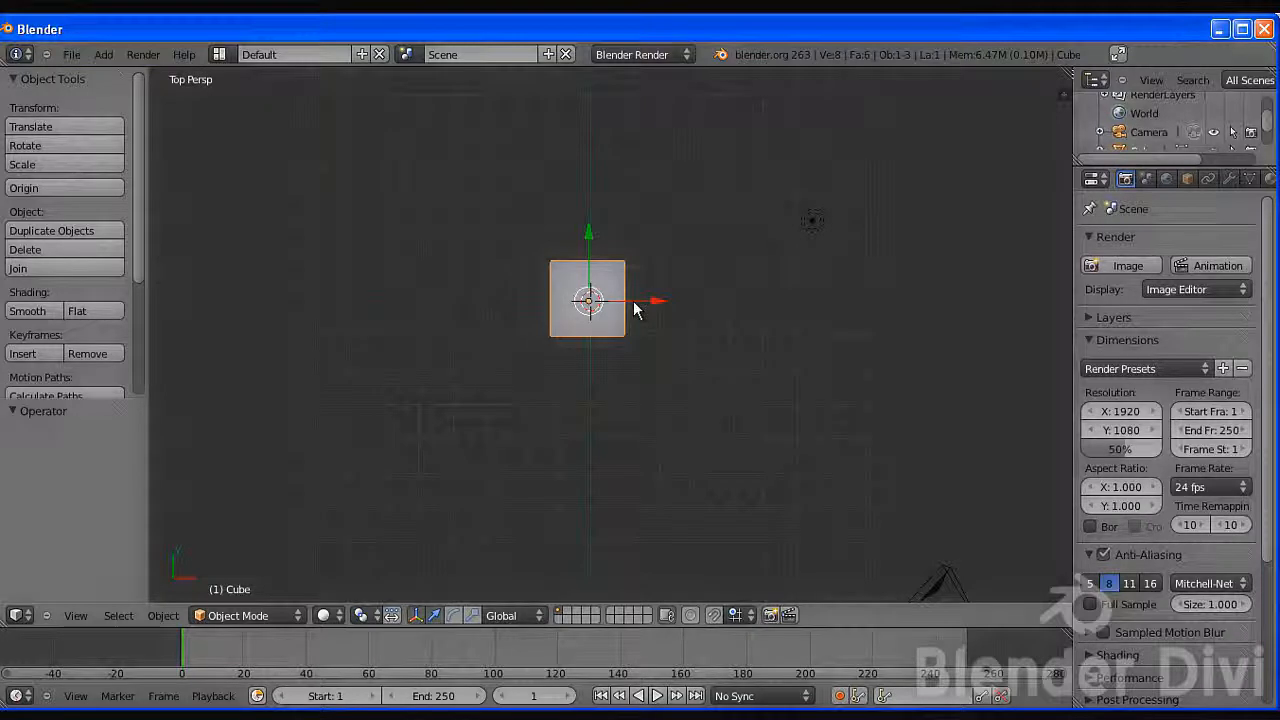
pyautogui.press('KP_5')
pyautogui.press('KP_5')
pyautogui.press('KP_5')
pyautogui.keyDown('shift'); pyautogui.moveTo(594, 346); pyautogui.dragTo(623, 401, button='middle'); pyautogui.keyUp('shift')
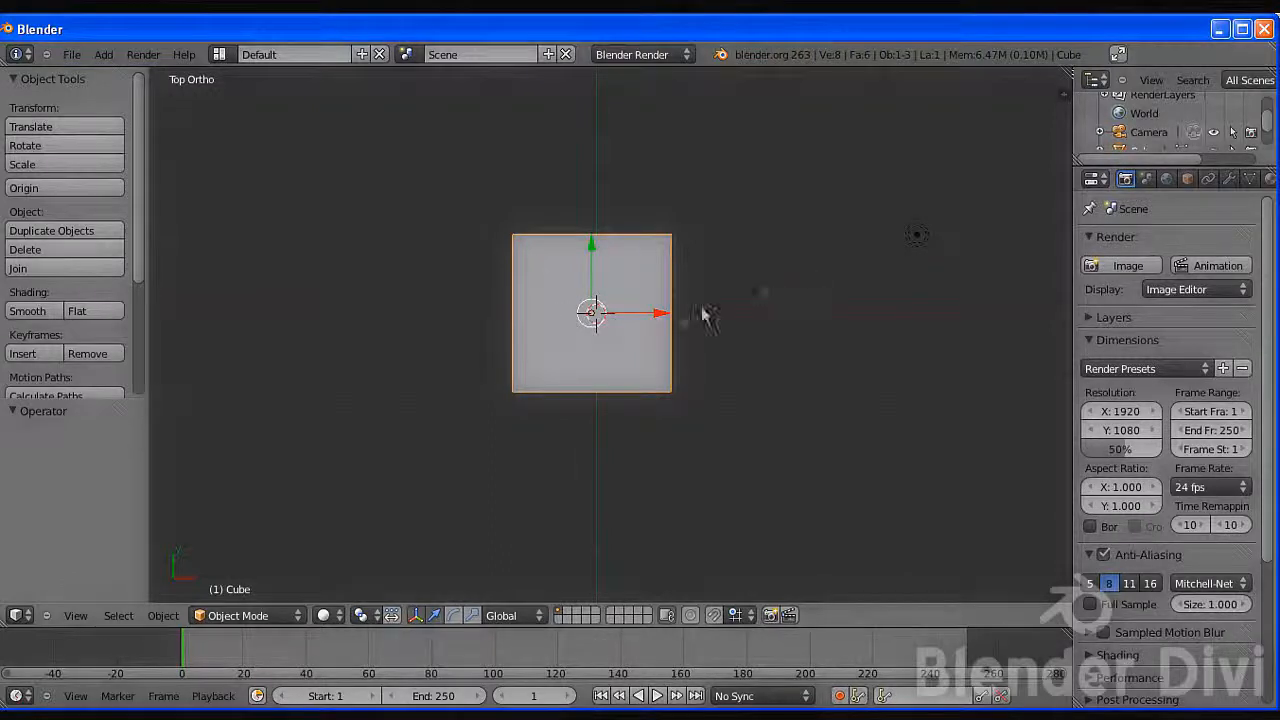
pyautogui.scroll(-3, 677, 316)
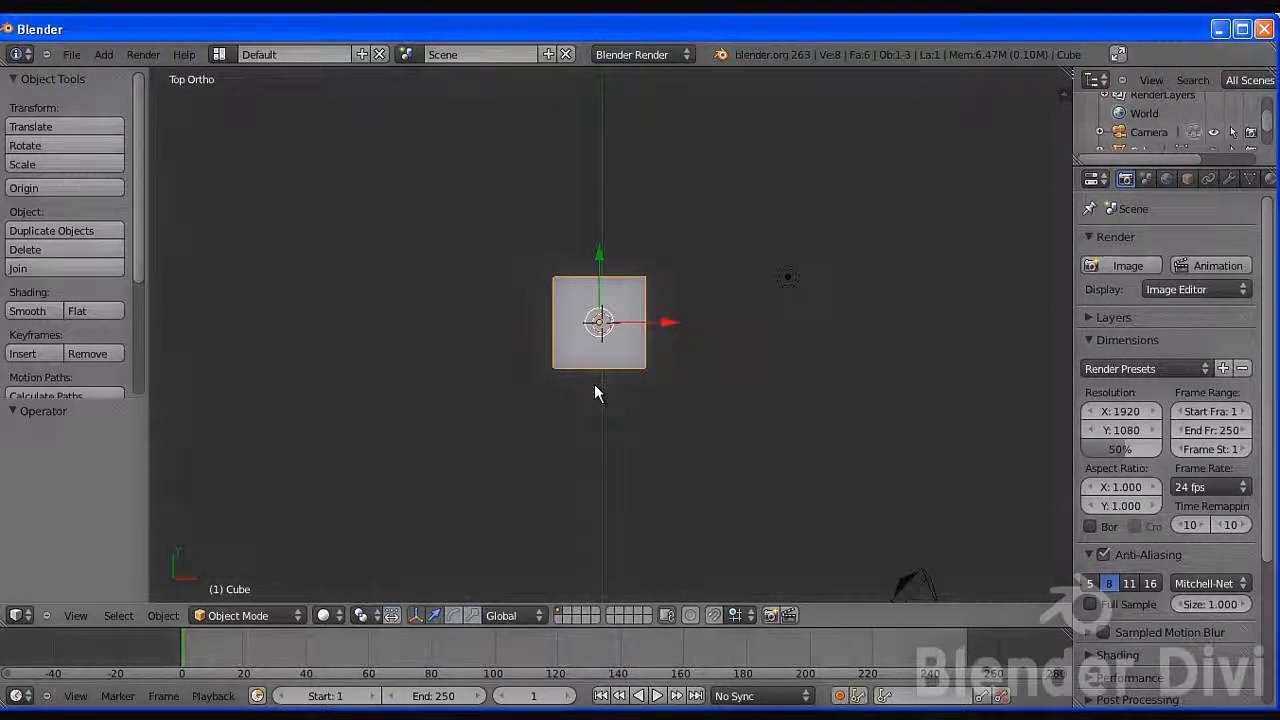
pyautogui.scroll(-2, 594, 393)
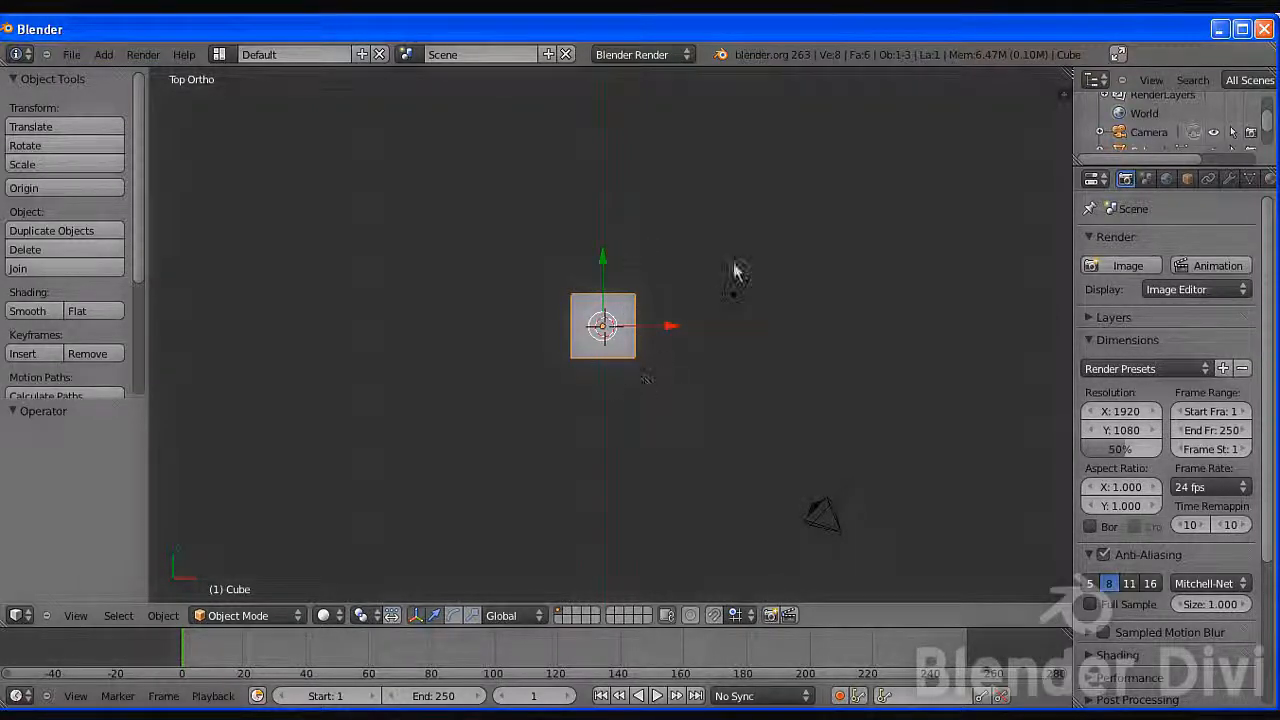
# Duplicate the cube and place the copy about -2.363 units along the global X axis
pyautogui.rightClick(812, 506)
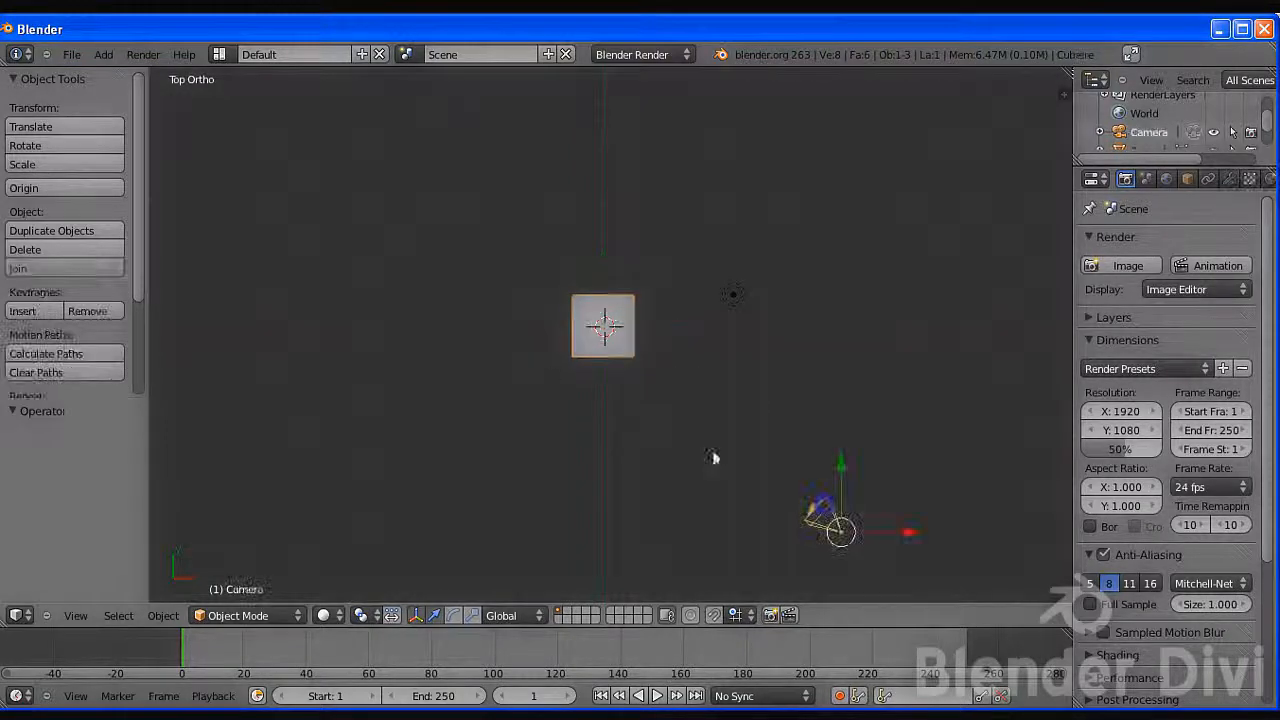
pyautogui.rightClick(603, 345)
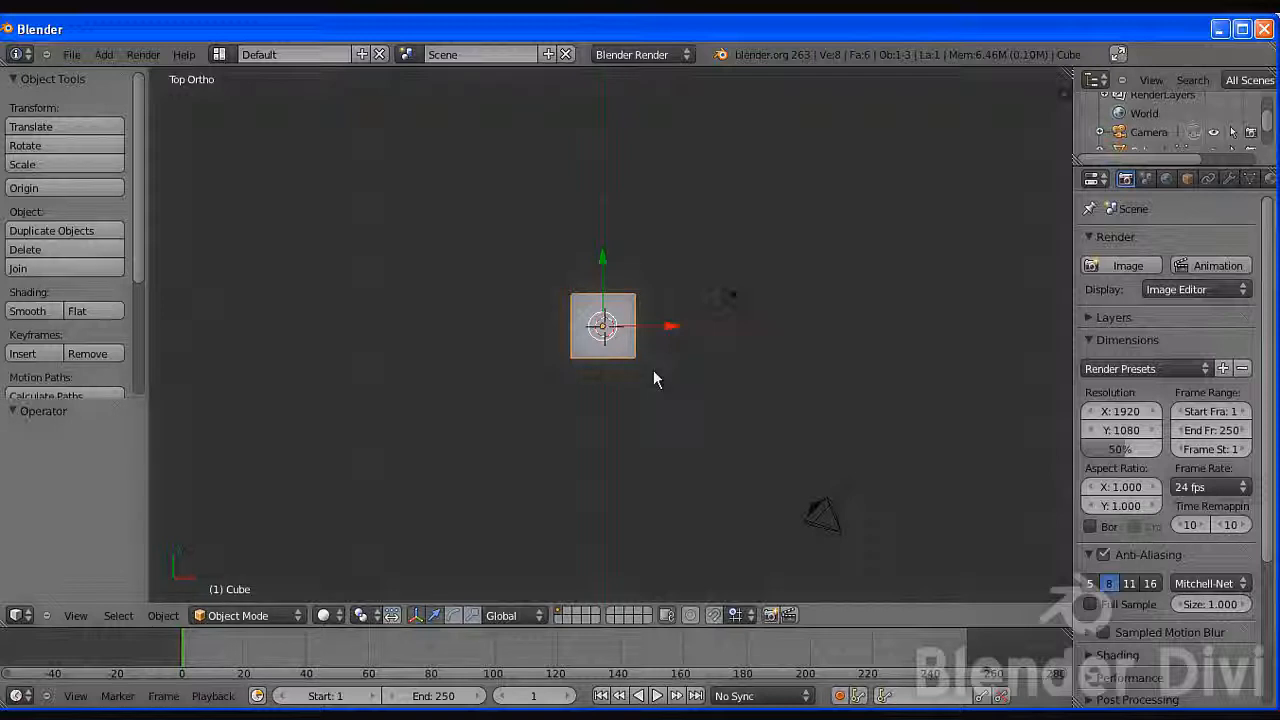
pyautogui.hotkey('shift', 'd')
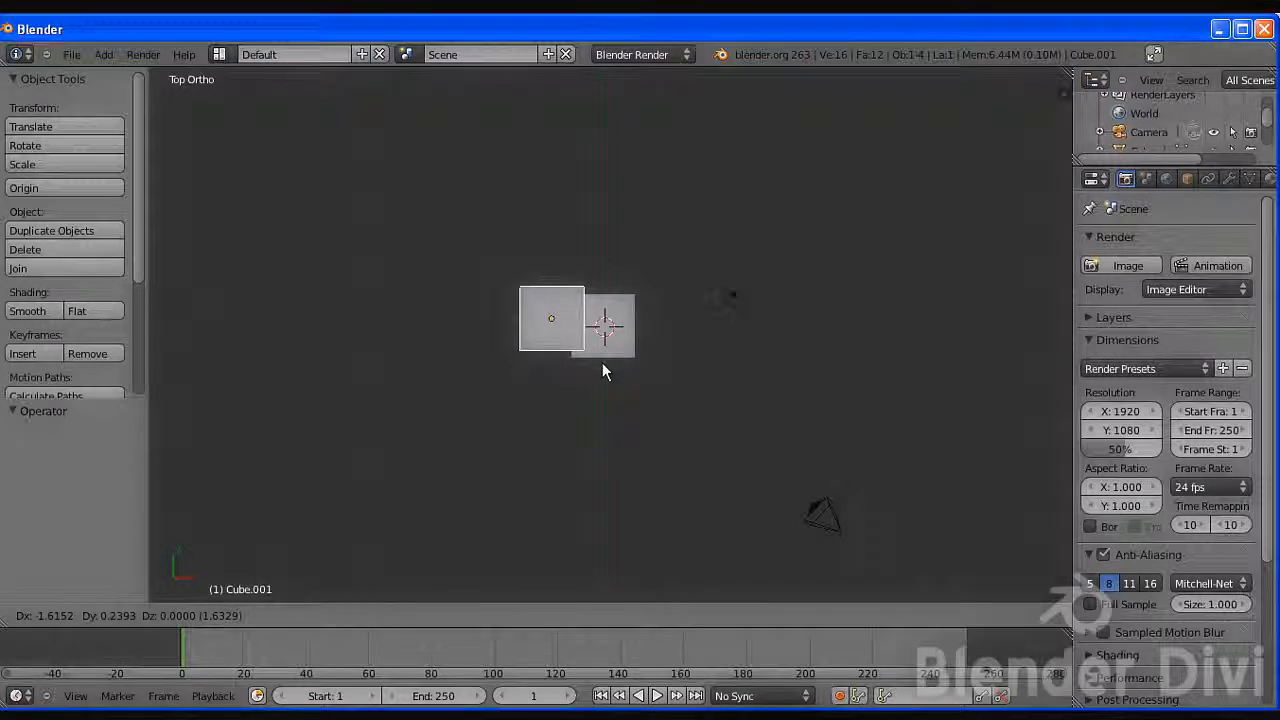
pyautogui.press('x')
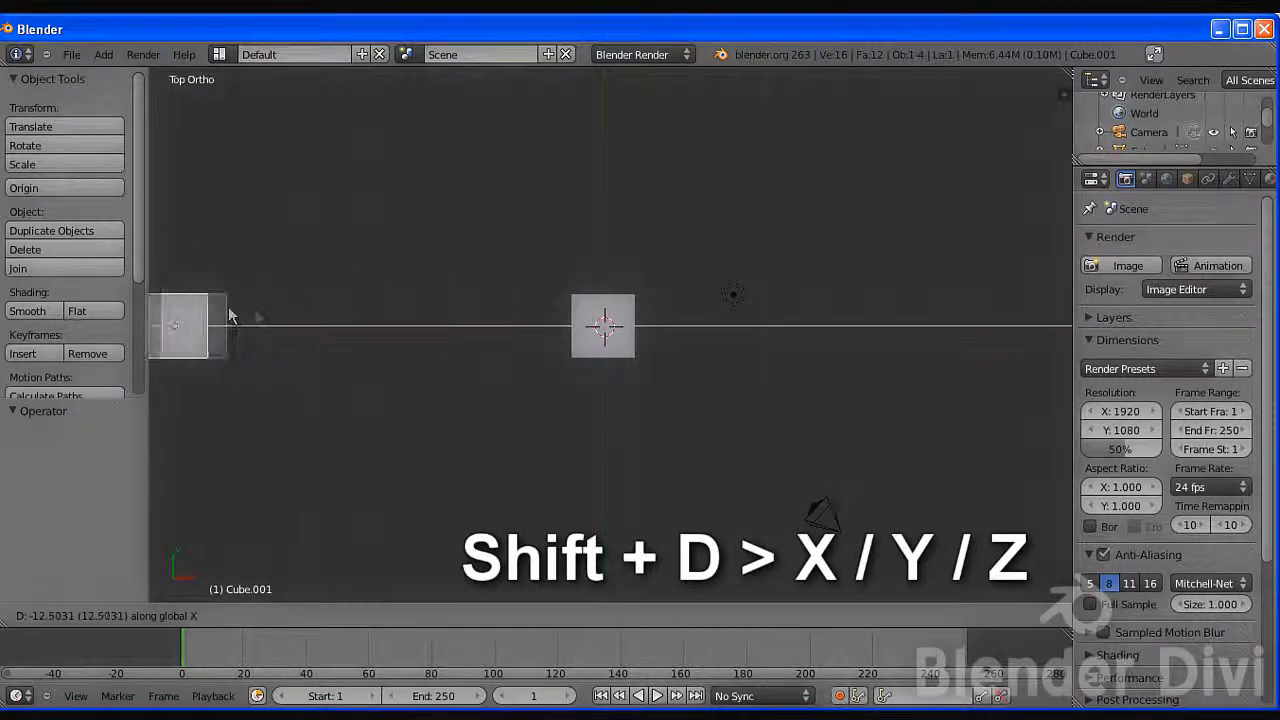
pyautogui.click(586, 322)
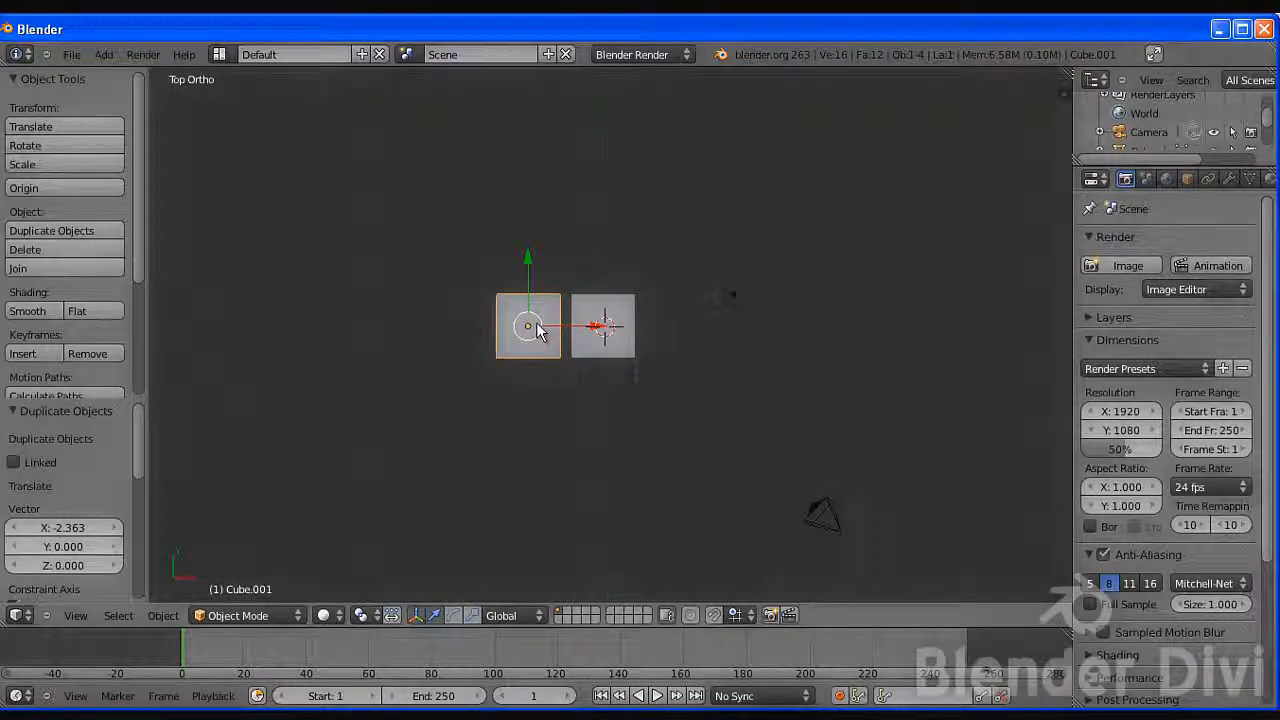
# Duplicate the copied cube and place the new one about -2.51 units further along the global X axis
pyautogui.hotkey('shift', 'd')
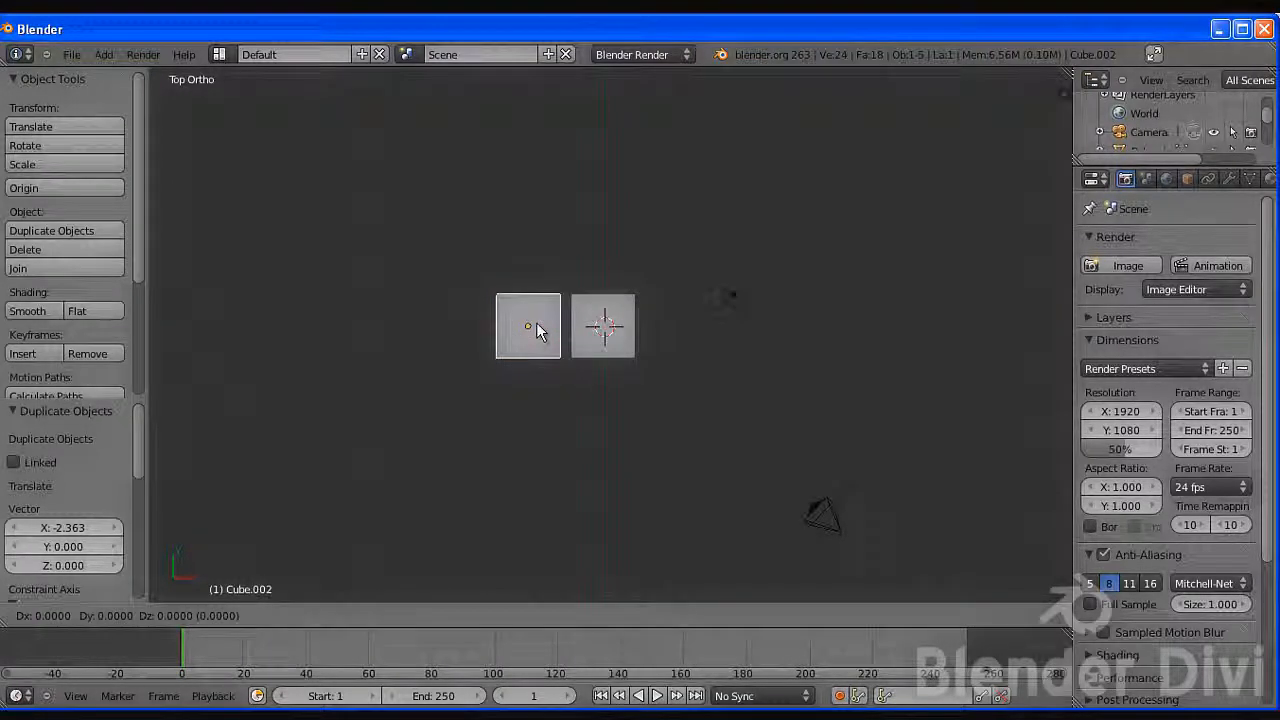
pyautogui.press('x')
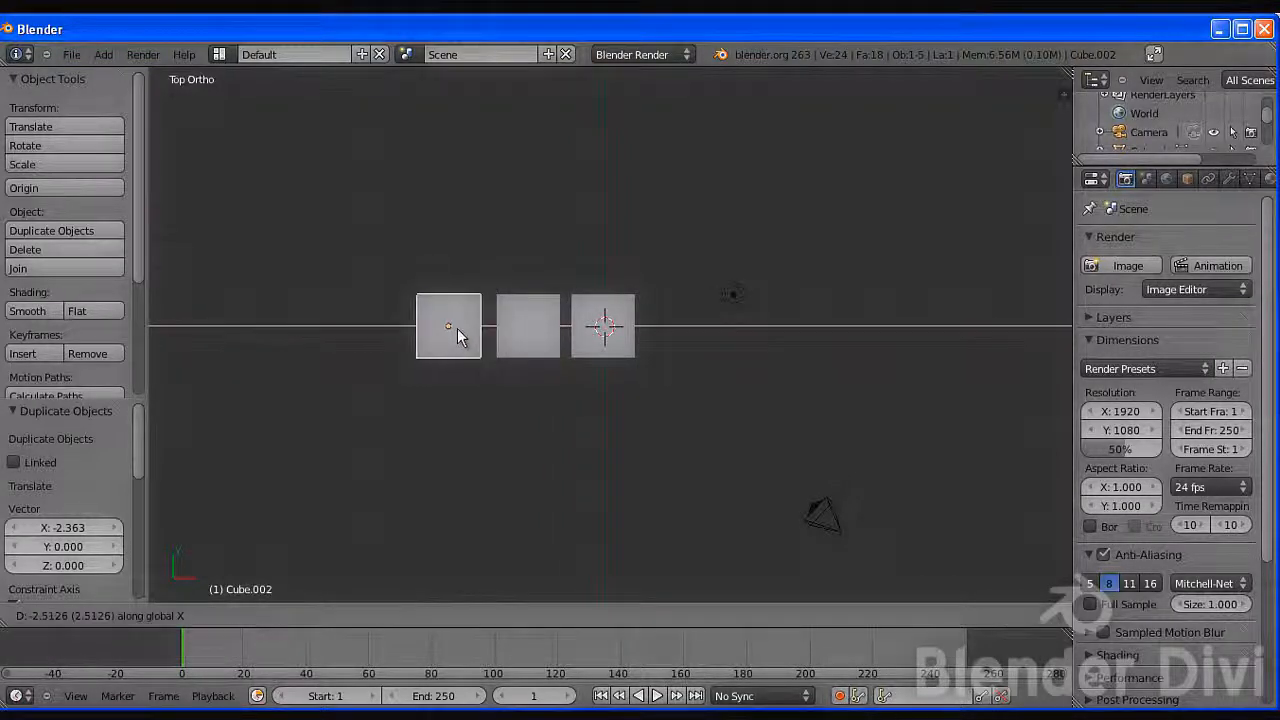
pyautogui.click(459, 328)
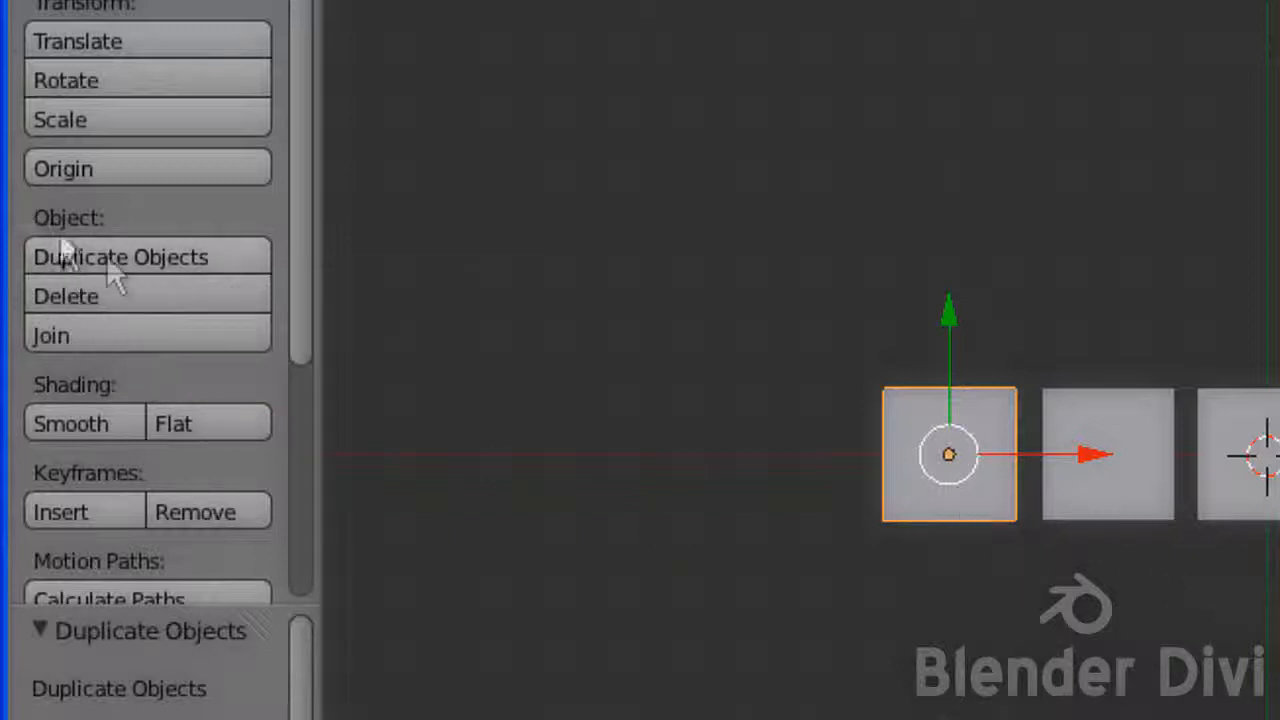
# Duplicate the last cube in the row with Duplicate Objects and place the copy about 2.303 units along the Y axis
pyautogui.click(214, 255)
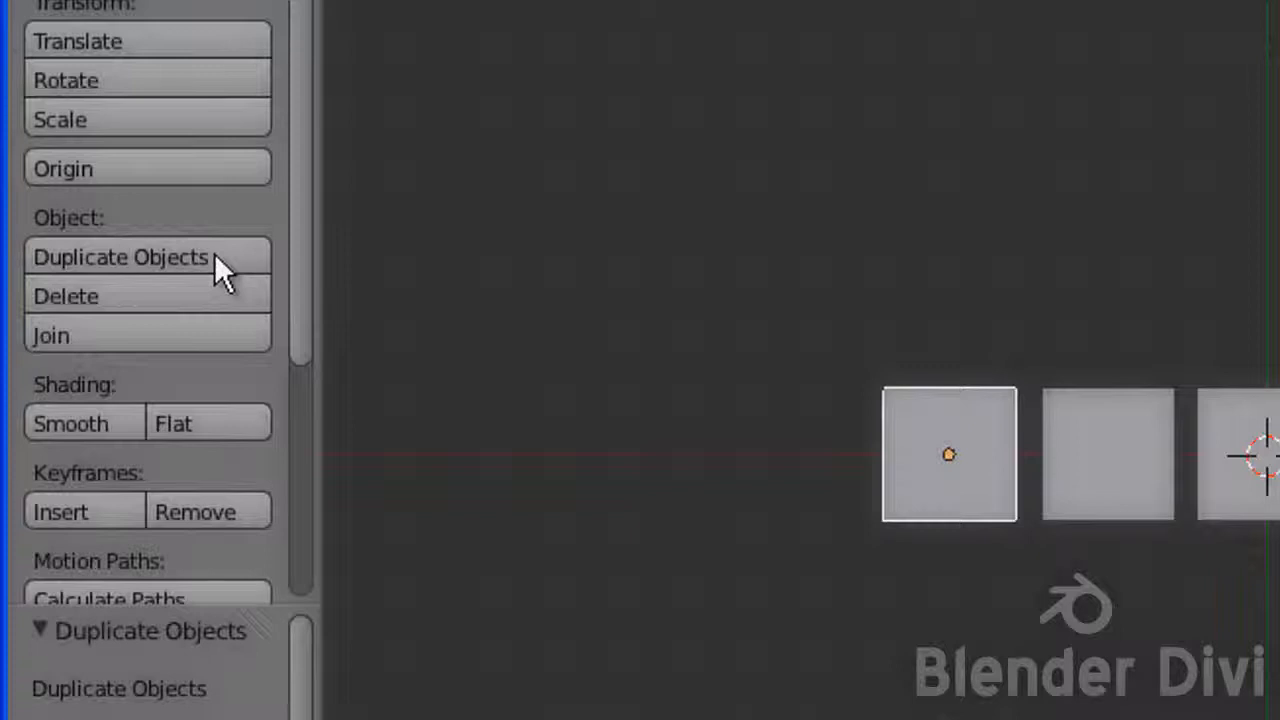
pyautogui.press('y')
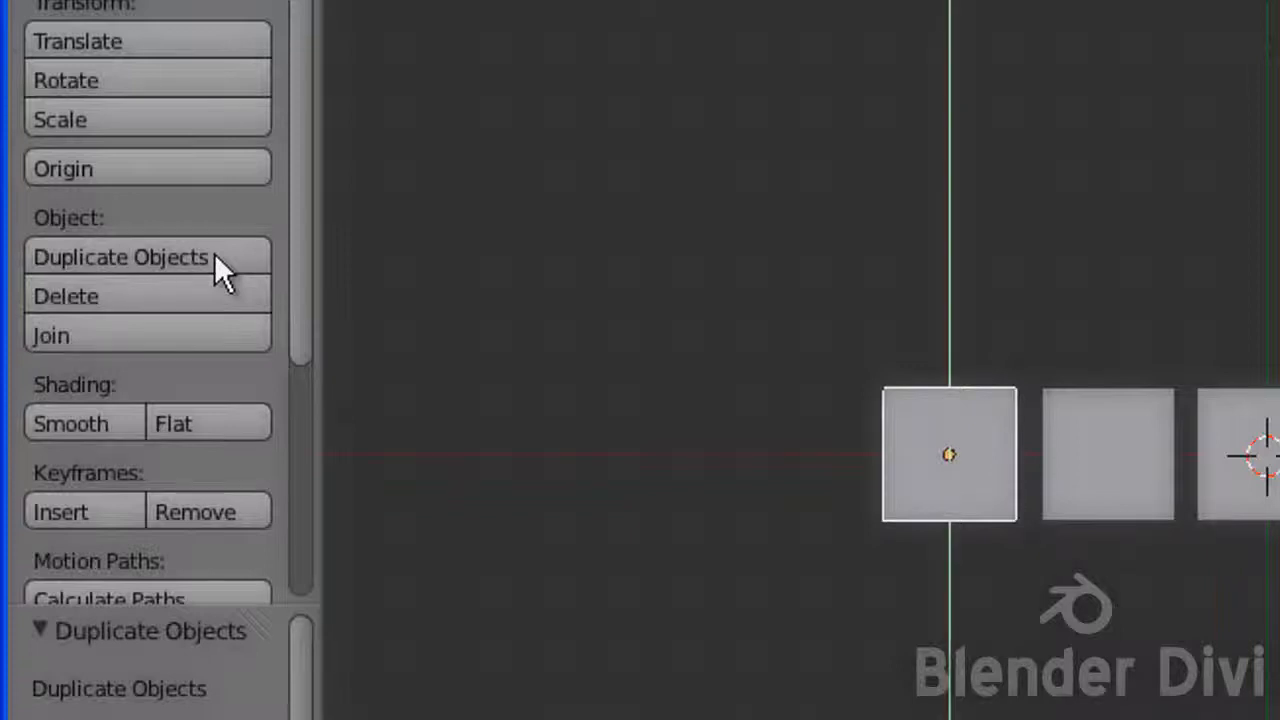
pyautogui.click(229, 116)
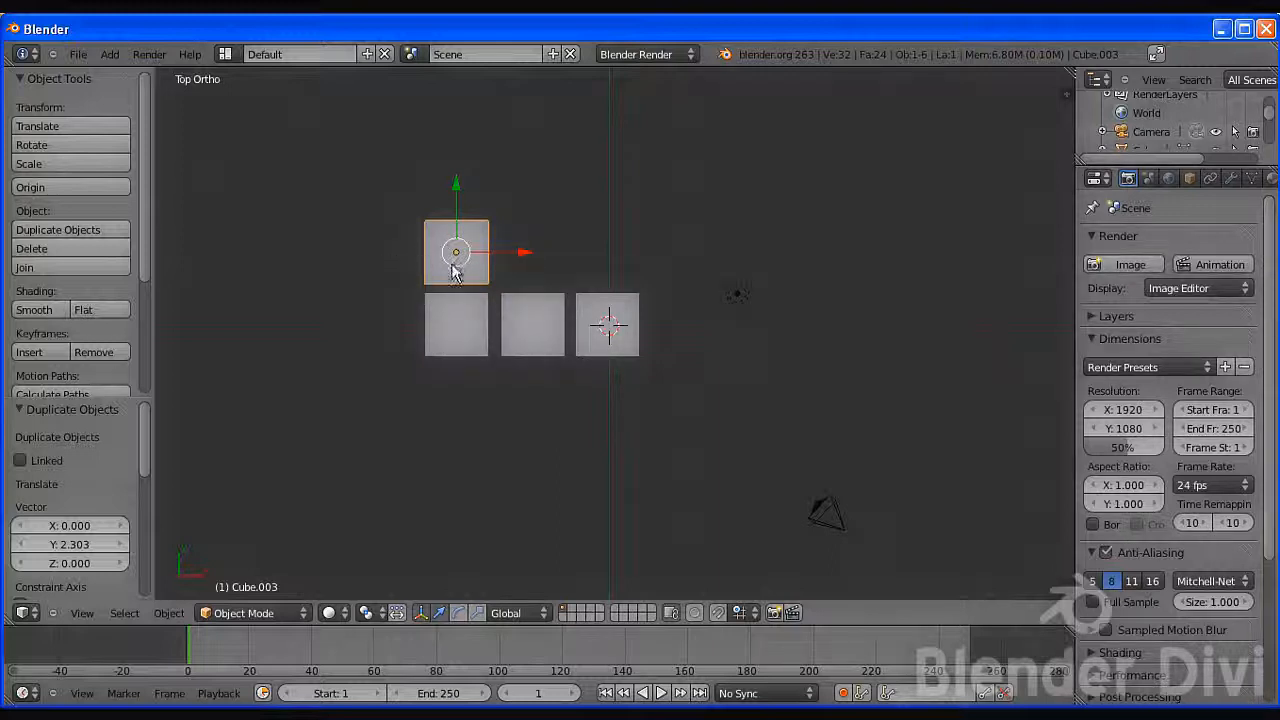
# Add the three cubes in the row to the selection and try moving all four cubes together
pyautogui.keyDown('shift'); pyautogui.rightClick(459, 326); pyautogui.keyUp('shift')
pyautogui.keyDown('shift'); pyautogui.rightClick(520, 325); pyautogui.keyUp('shift')
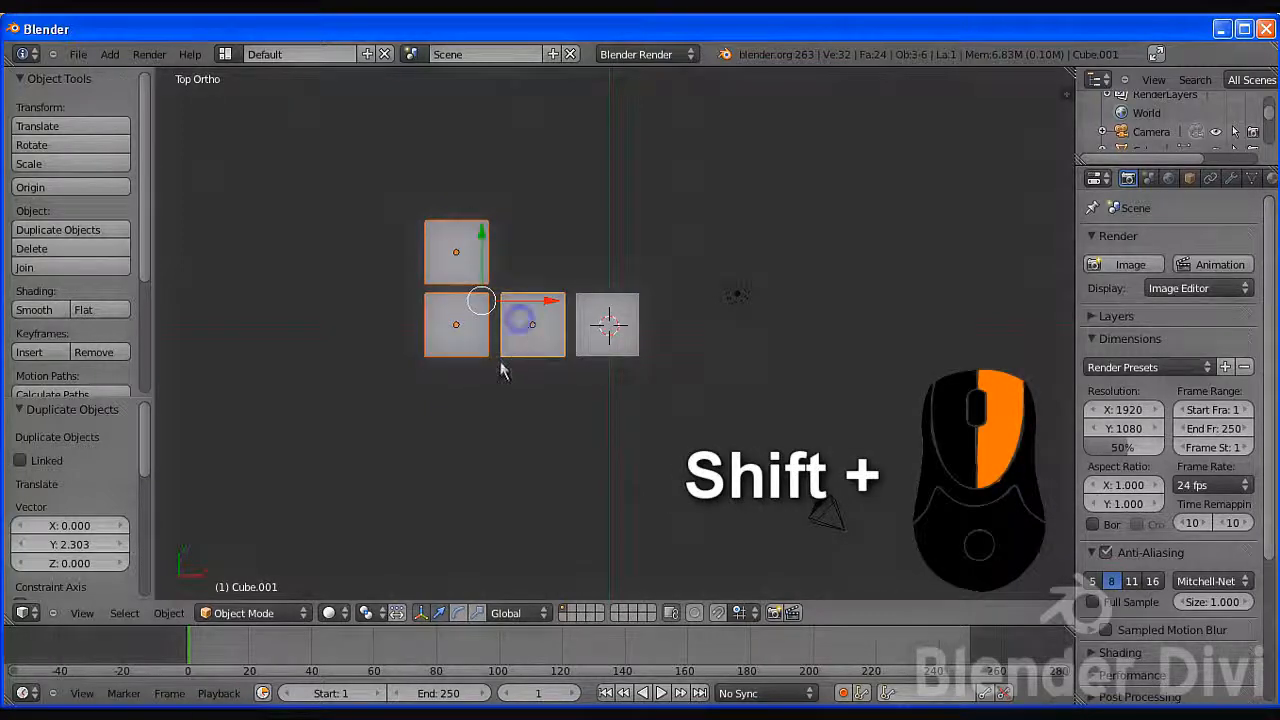
pyautogui.keyDown('shift'); pyautogui.rightClick(585, 338); pyautogui.keyUp('shift')
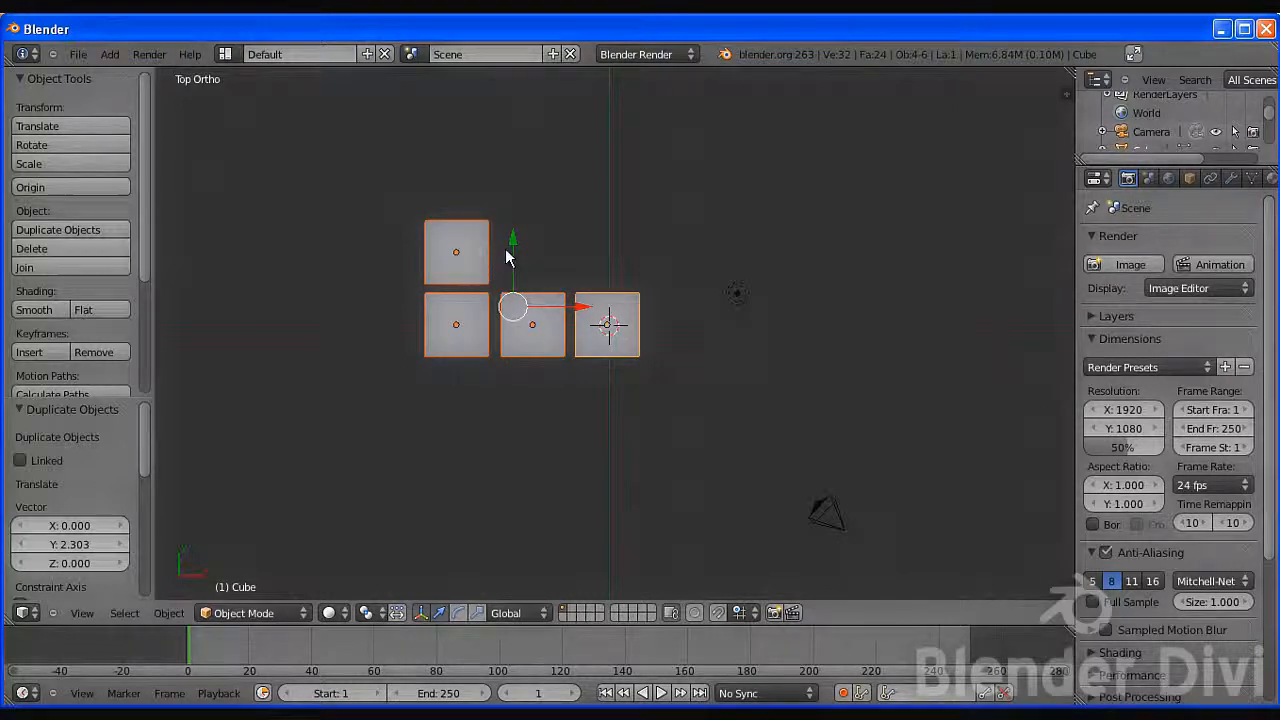
pyautogui.press('g')
pyautogui.rightClick(466, 216)
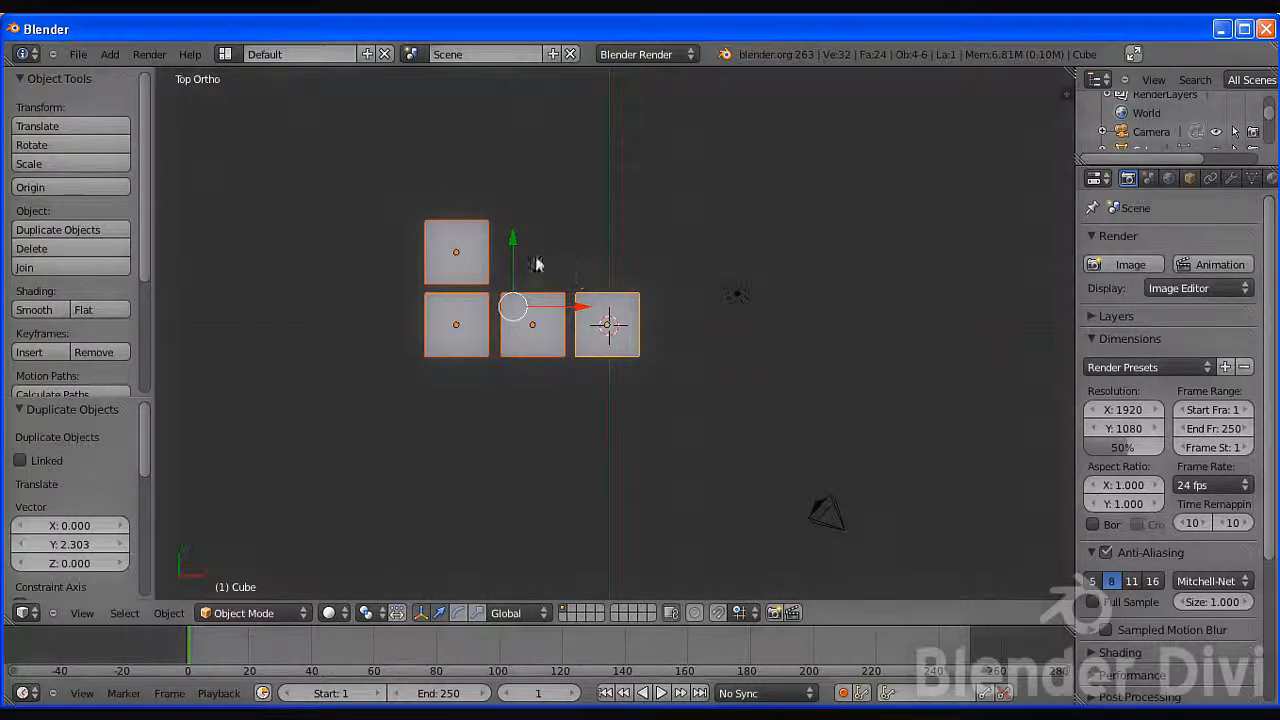
# Select only the cube at the negative X end of the row and the cube offset from it along Y
pyautogui.rightClick(477, 336)
pyautogui.keyDown('shift'); pyautogui.rightClick(472, 270); pyautogui.keyUp('shift')
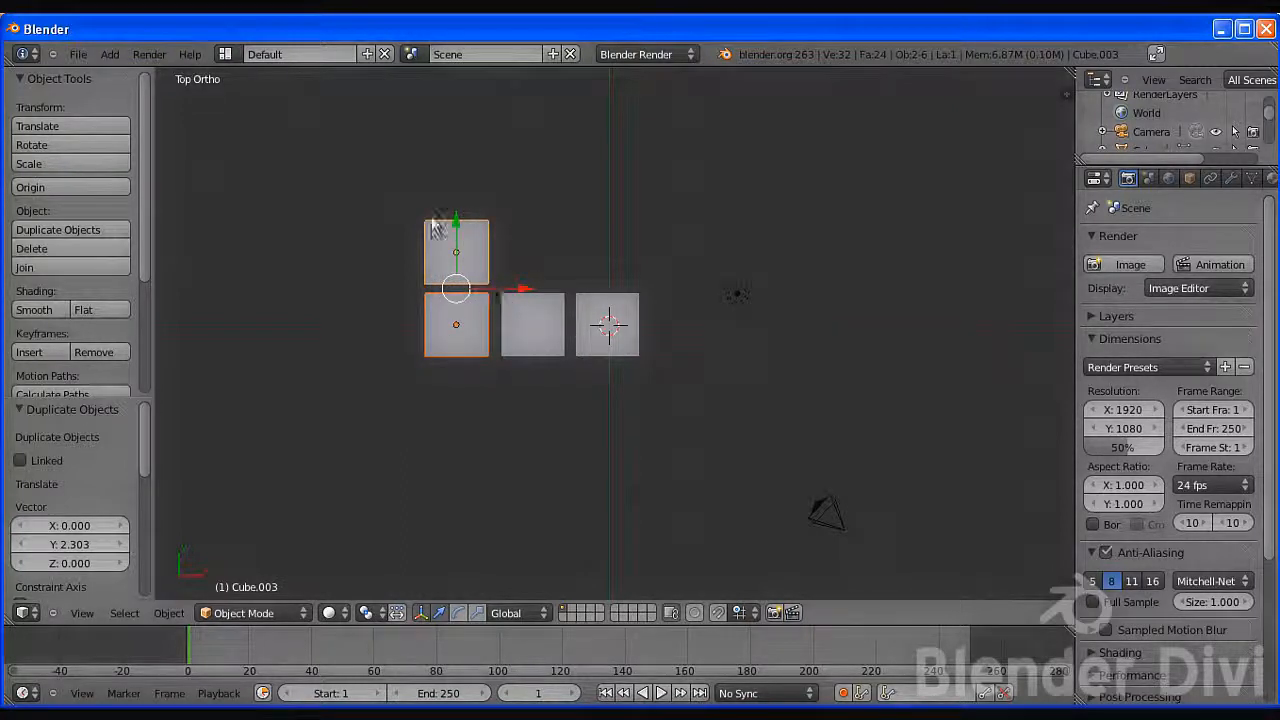
pyautogui.moveTo(442, 260); pyautogui.dragTo(640, 305, button='middle')
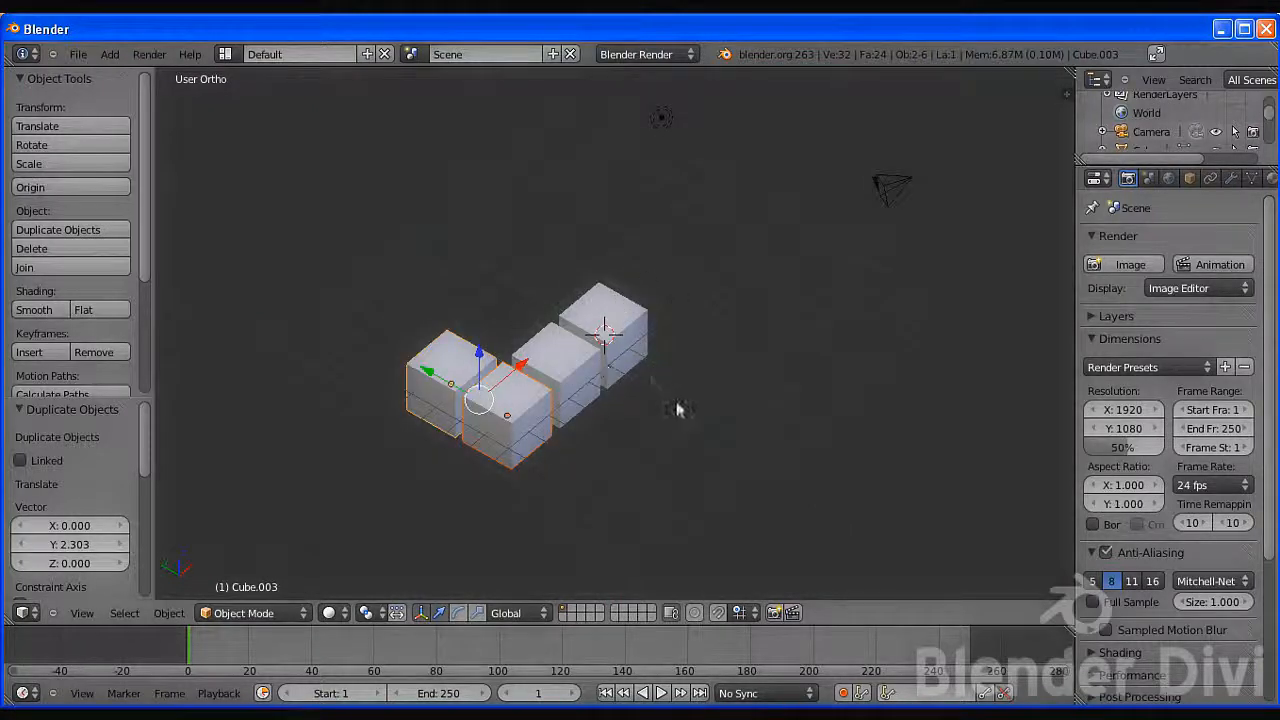
# Switch to the top view and add the middle cube of the row to the selection
pyautogui.moveTo(726, 297); pyautogui.dragTo(515, 391, button='middle')
pyautogui.press('KP_7')
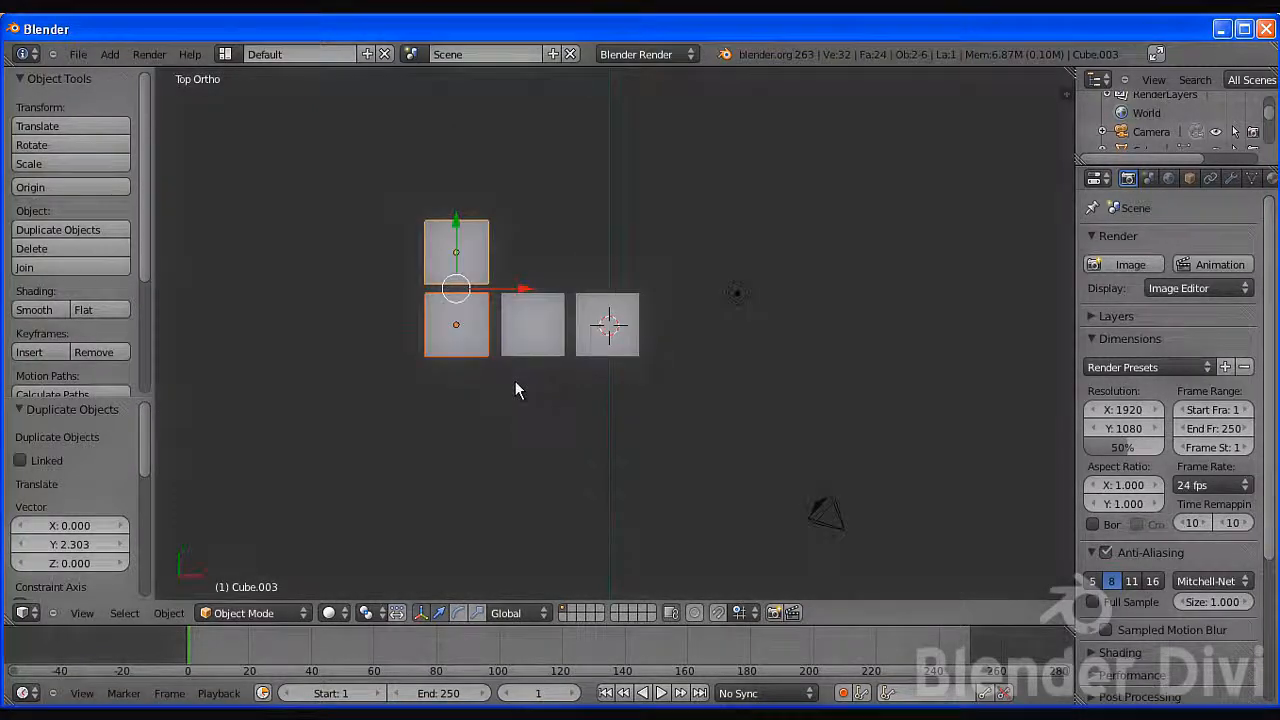
pyautogui.keyDown('shift'); pyautogui.rightClick(529, 325); pyautogui.keyUp('shift')
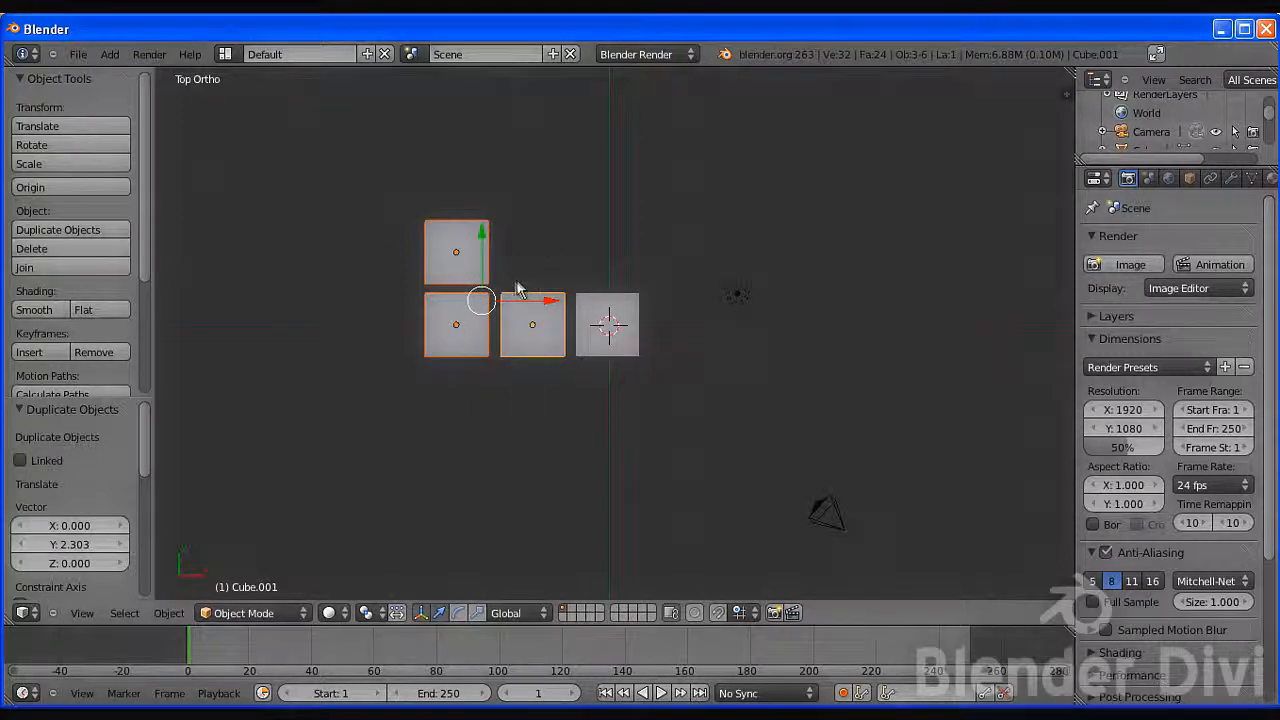
# Move the three selected cubes about 0.095 units along the Z axis and about -0.577 units along the X axis
pyautogui.moveTo(583, 414); pyautogui.dragTo(505, 257, button='middle')
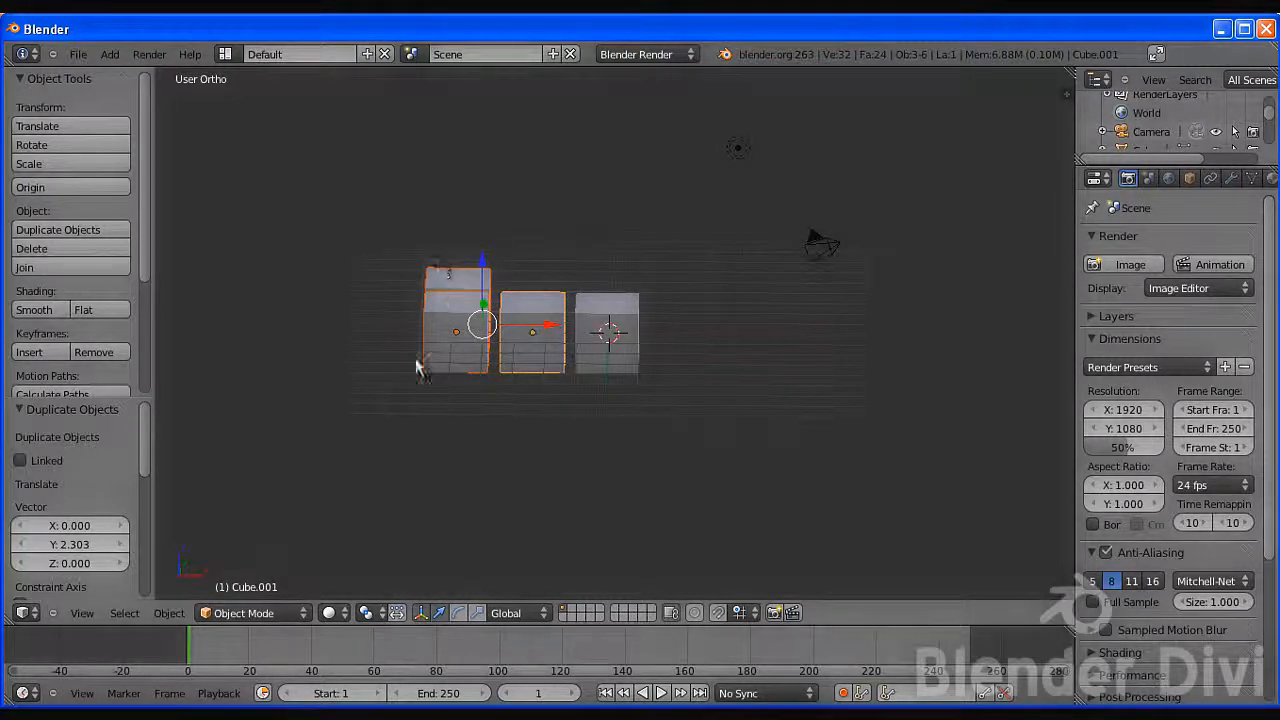
pyautogui.press('g')
pyautogui.press('z')
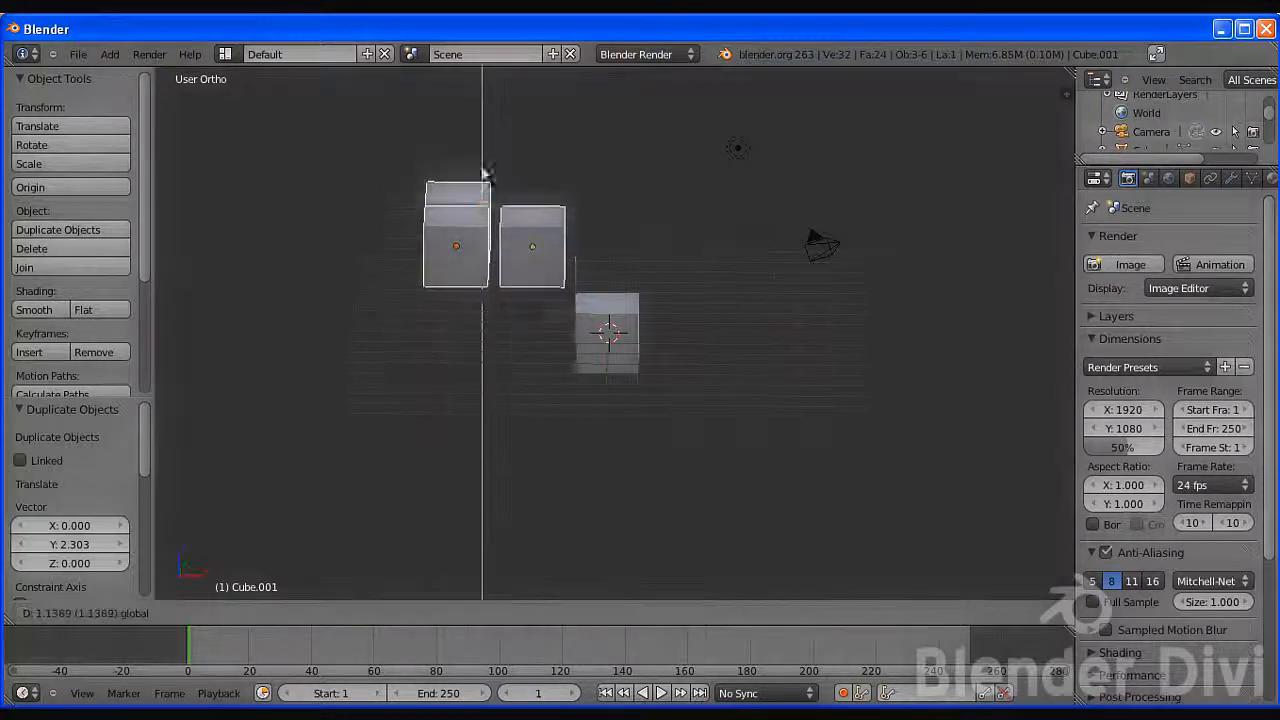
pyautogui.click(483, 265)
pyautogui.press('g')
pyautogui.press('x')
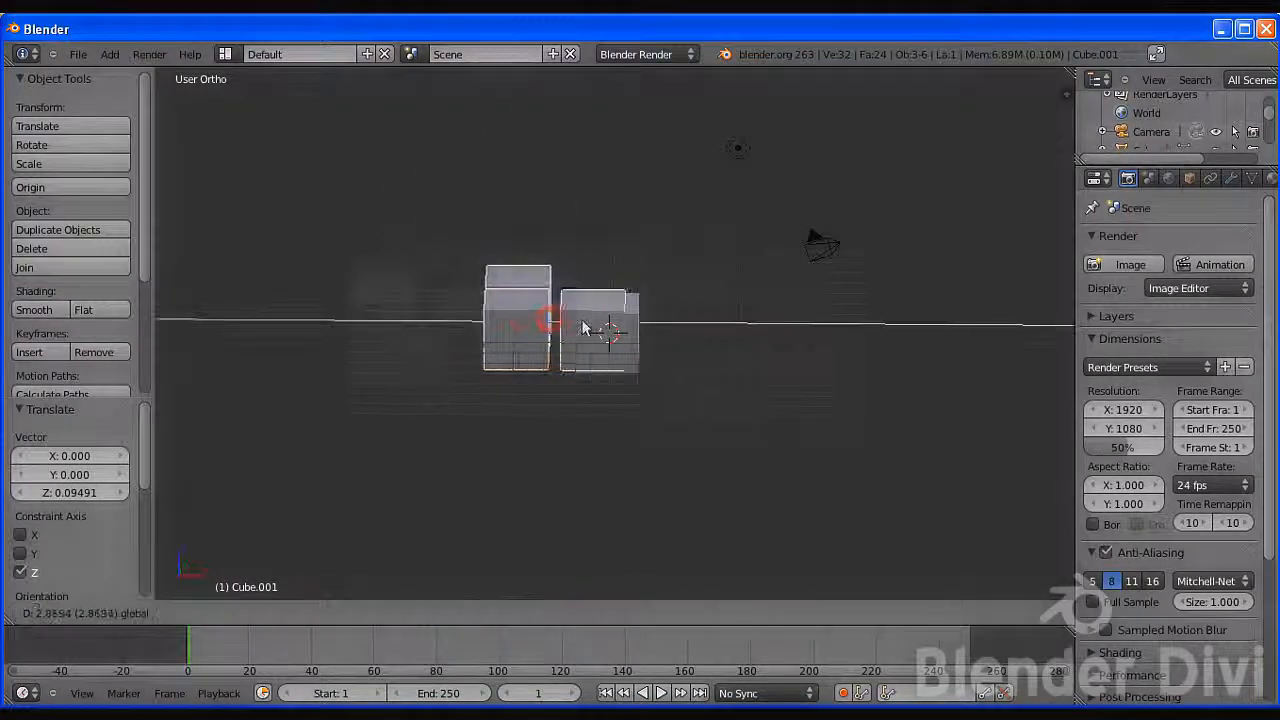
pyautogui.click(531, 278)
# Return to the top view and undo the last move of the three cubes
pyautogui.moveTo(531, 278); pyautogui.dragTo(536, 379, button='middle')
pyautogui.press('KP_7')
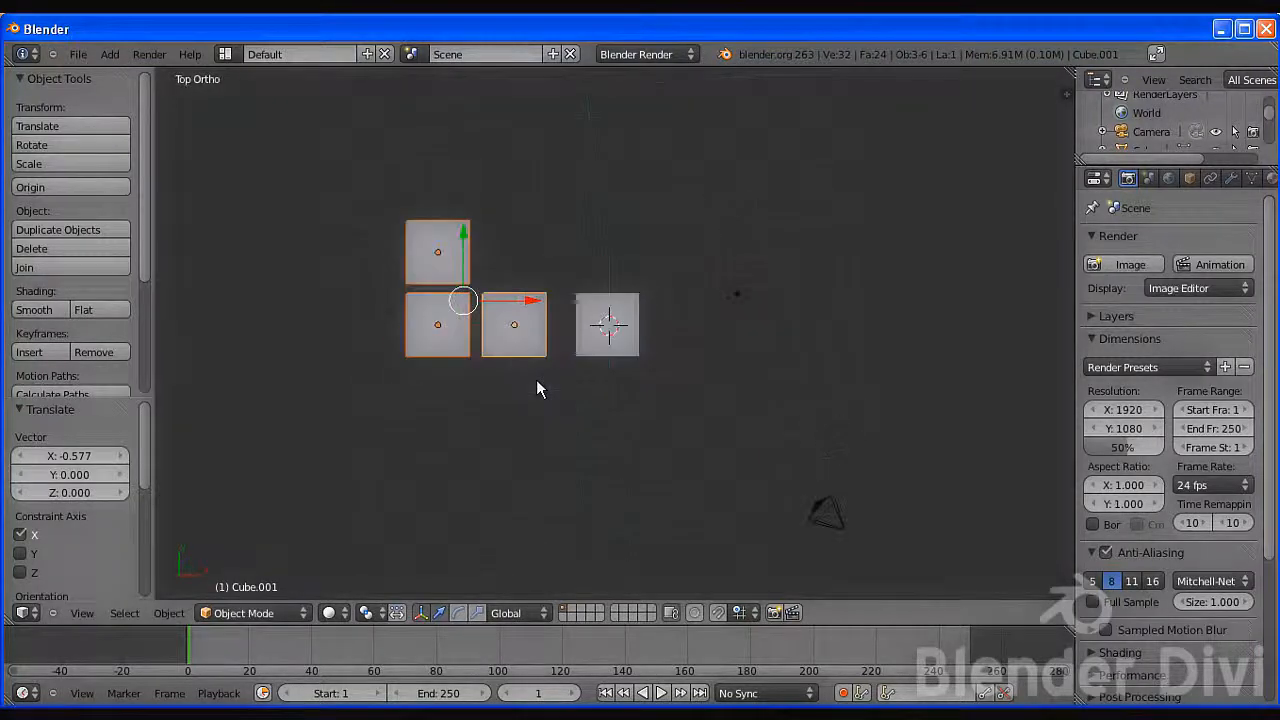
pyautogui.hotkey('ctrl', 'z')
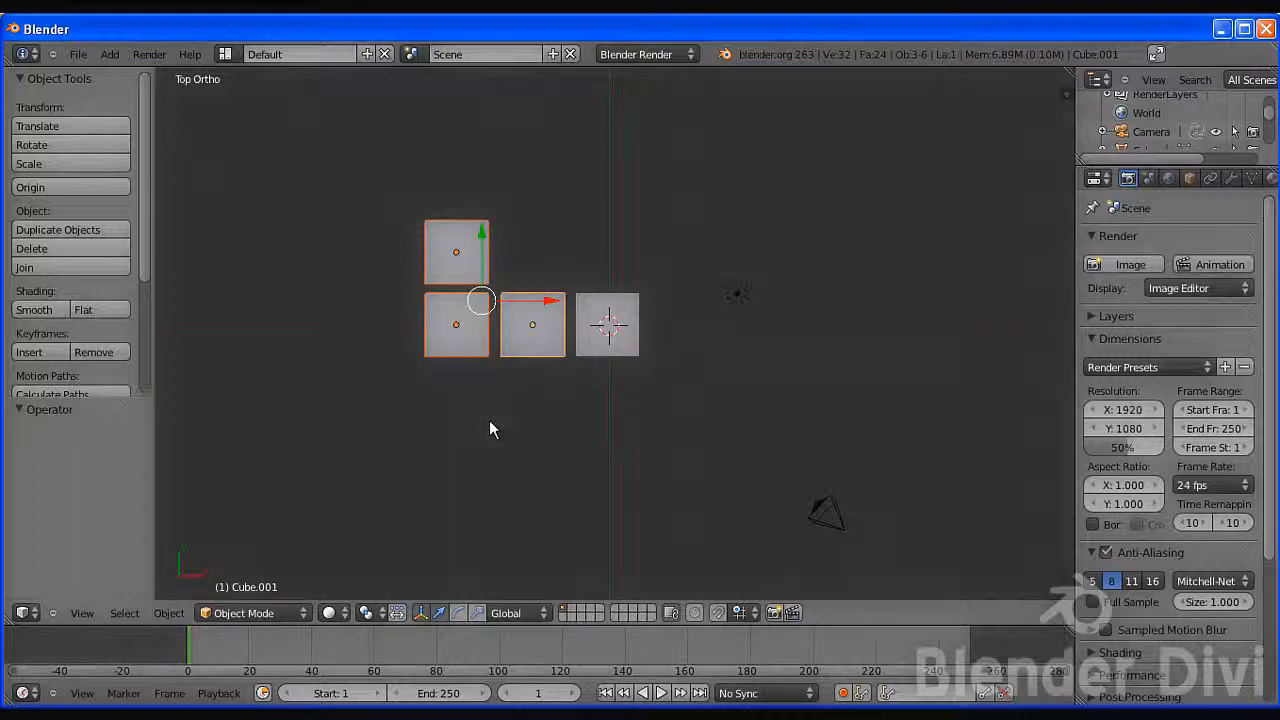
# Set the 3D cursor just below the row of cubes and reselect the four cubes one by one from an empty selection
pyautogui.click(502, 386)
pyautogui.press('a')
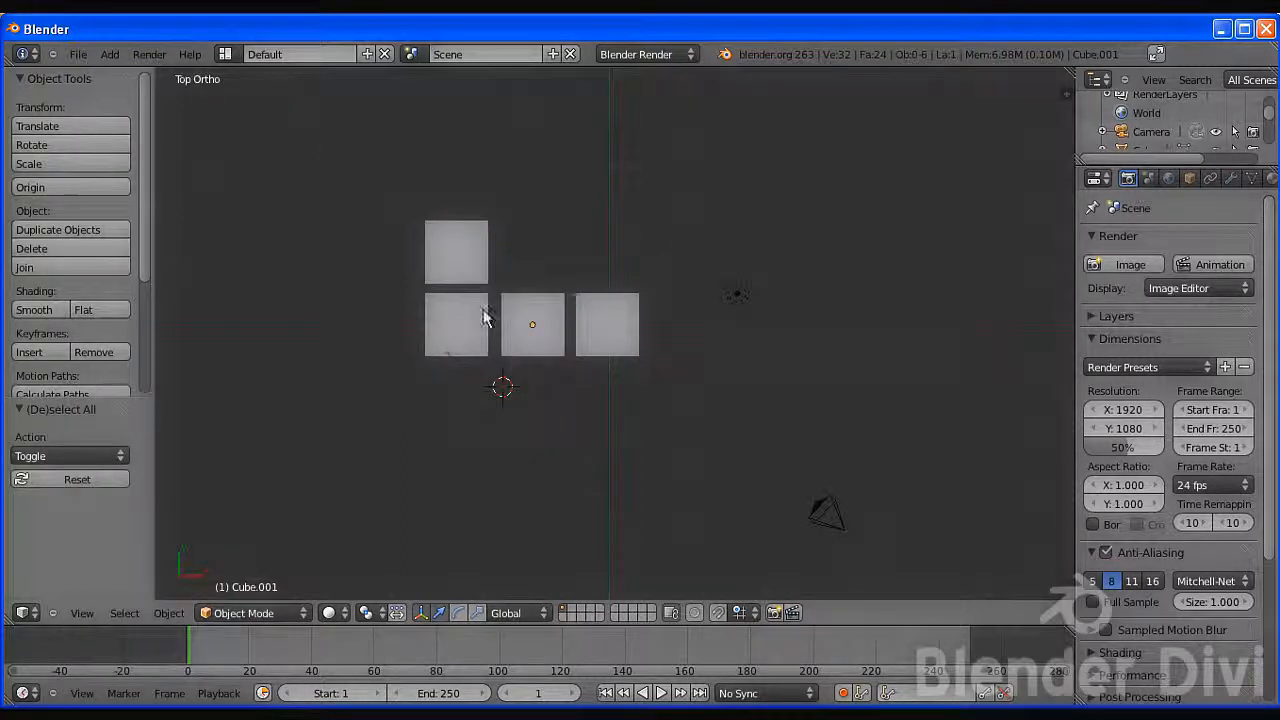
pyautogui.rightClick(468, 246)
pyautogui.keyDown('shift'); pyautogui.rightClick(471, 323); pyautogui.keyUp('shift')
pyautogui.keyDown('shift'); pyautogui.rightClick(505, 328); pyautogui.keyUp('shift')
pyautogui.keyDown('shift'); pyautogui.rightClick(606, 342); pyautogui.keyUp('shift')
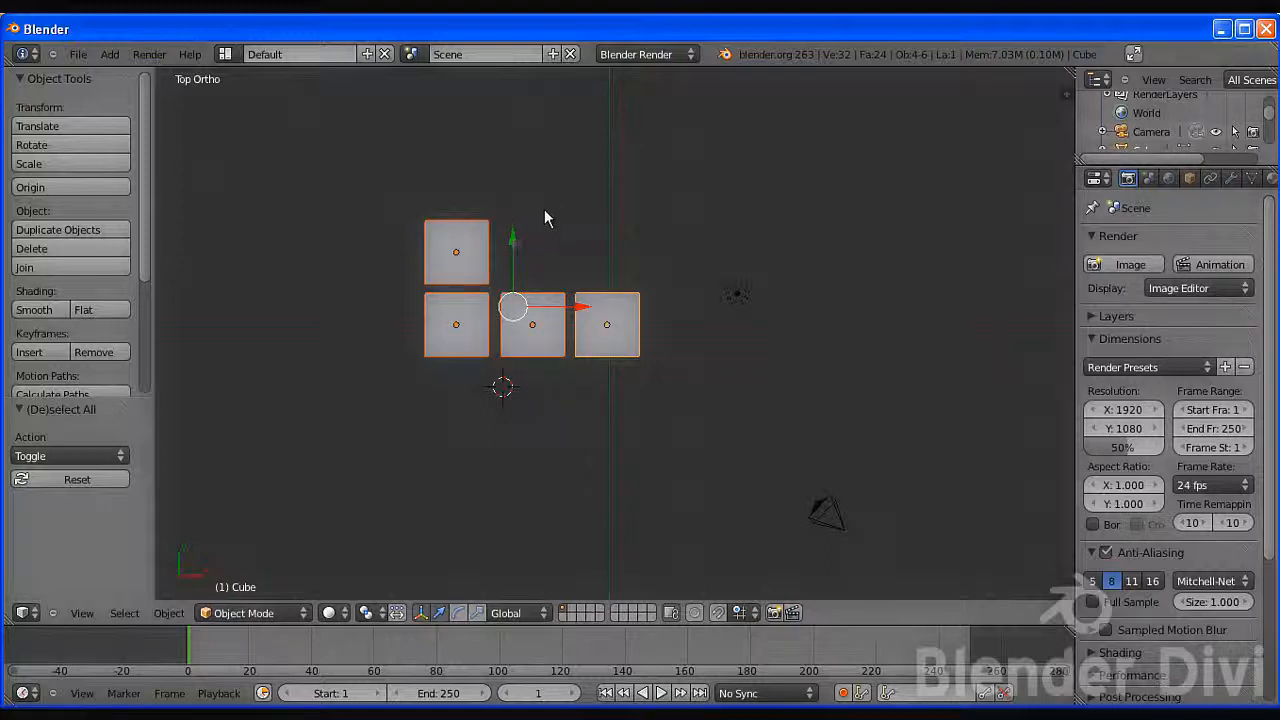
# Toggle the selection of all scene objects on and off repeatedly, including the lamp and camera, ending with everything deselected
pyautogui.press('a')
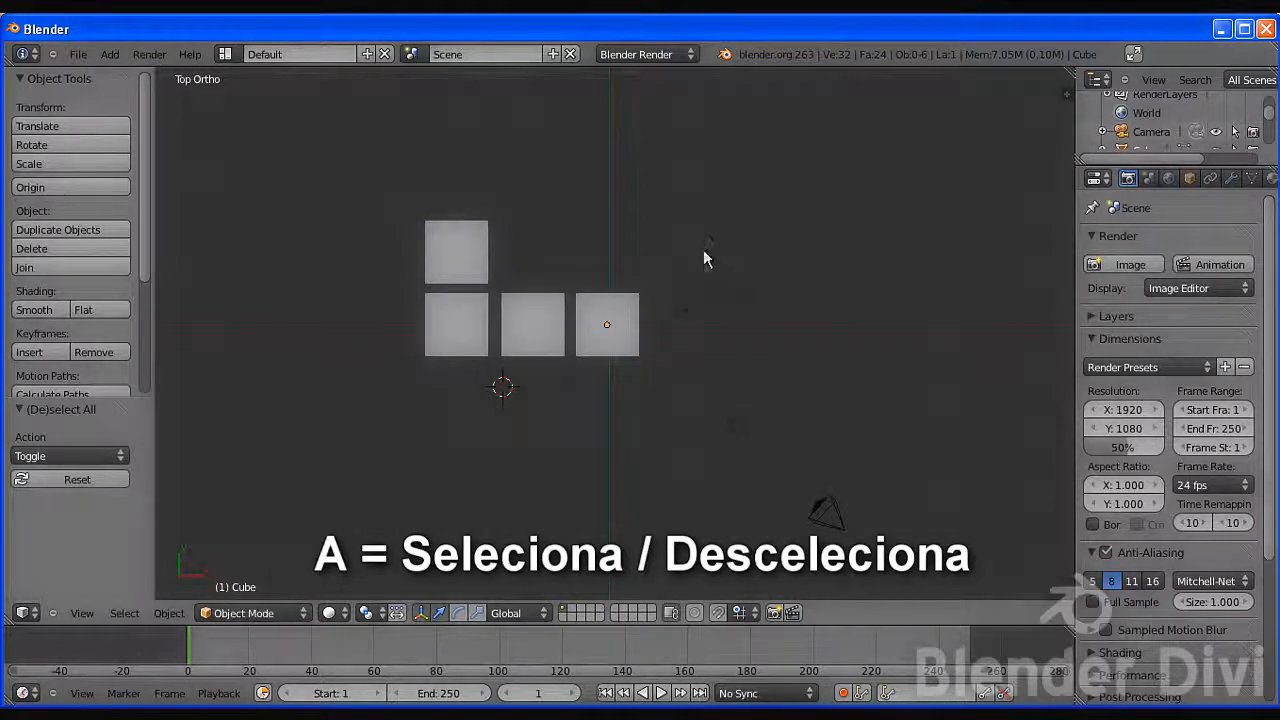
pyautogui.press('a')
pyautogui.press('a')
pyautogui.scroll(-2, 704, 265)
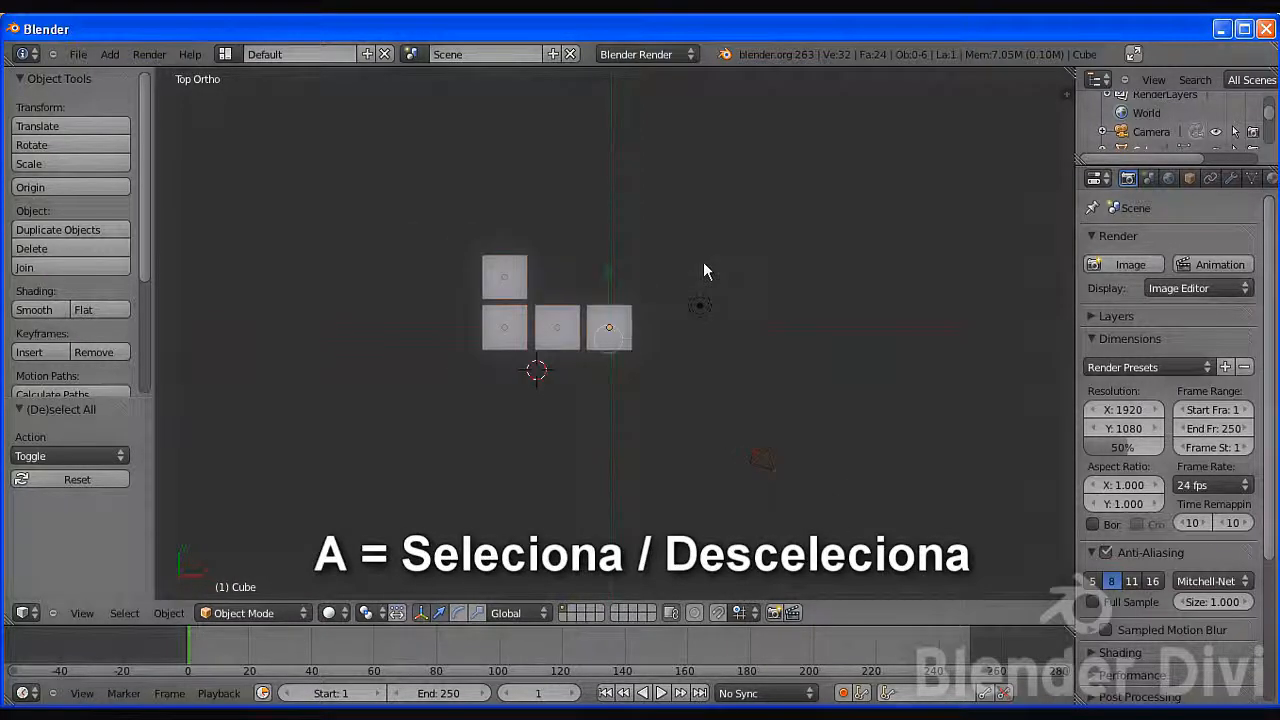
pyautogui.press('a')
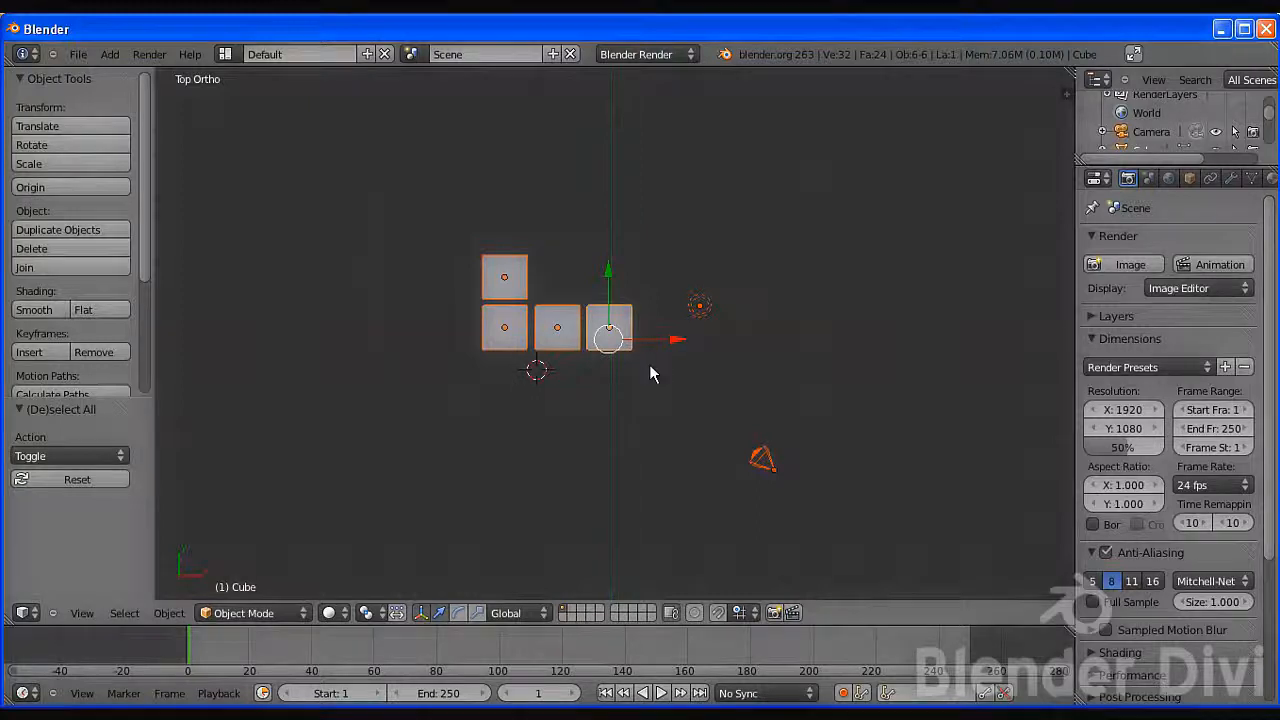
pyautogui.scroll(2, 650, 372)
pyautogui.scroll(-1, 650, 372)
pyautogui.press('a')
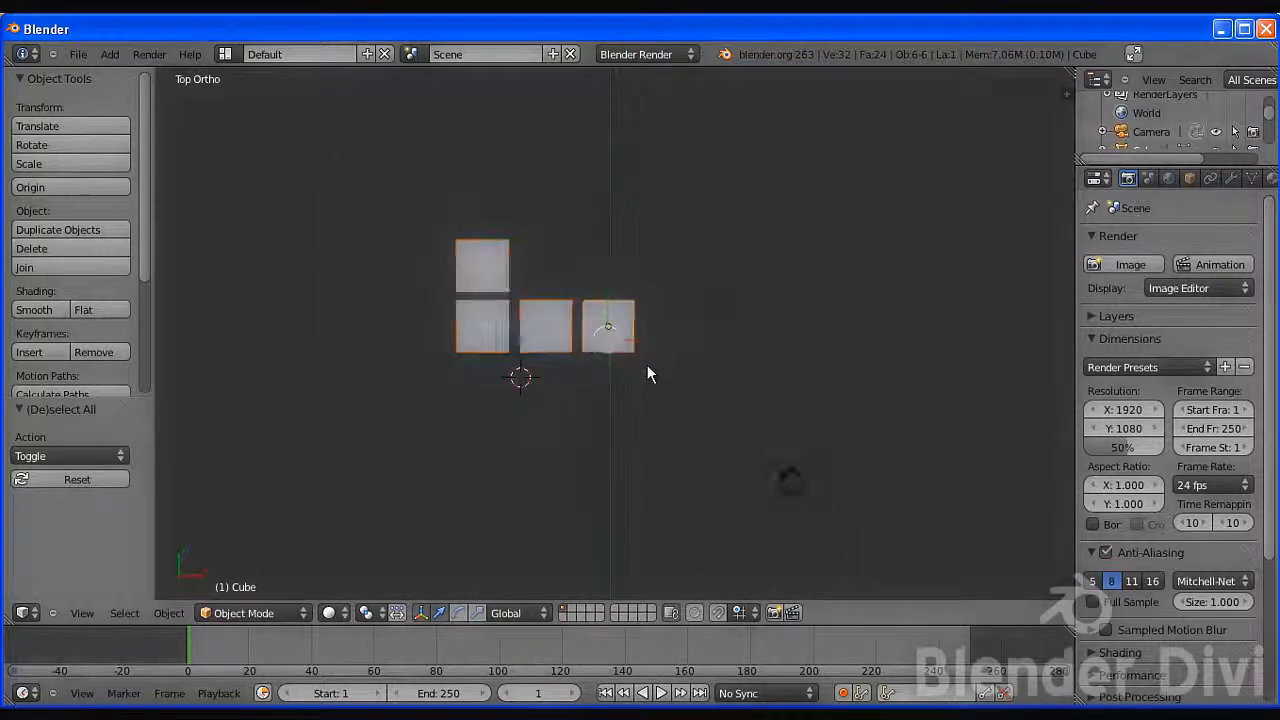
# Select all four cubes with a border selection in the top view, leaving out the lamp and camera
pyautogui.moveTo(618, 440); pyautogui.dragTo(575, 355, button='middle')
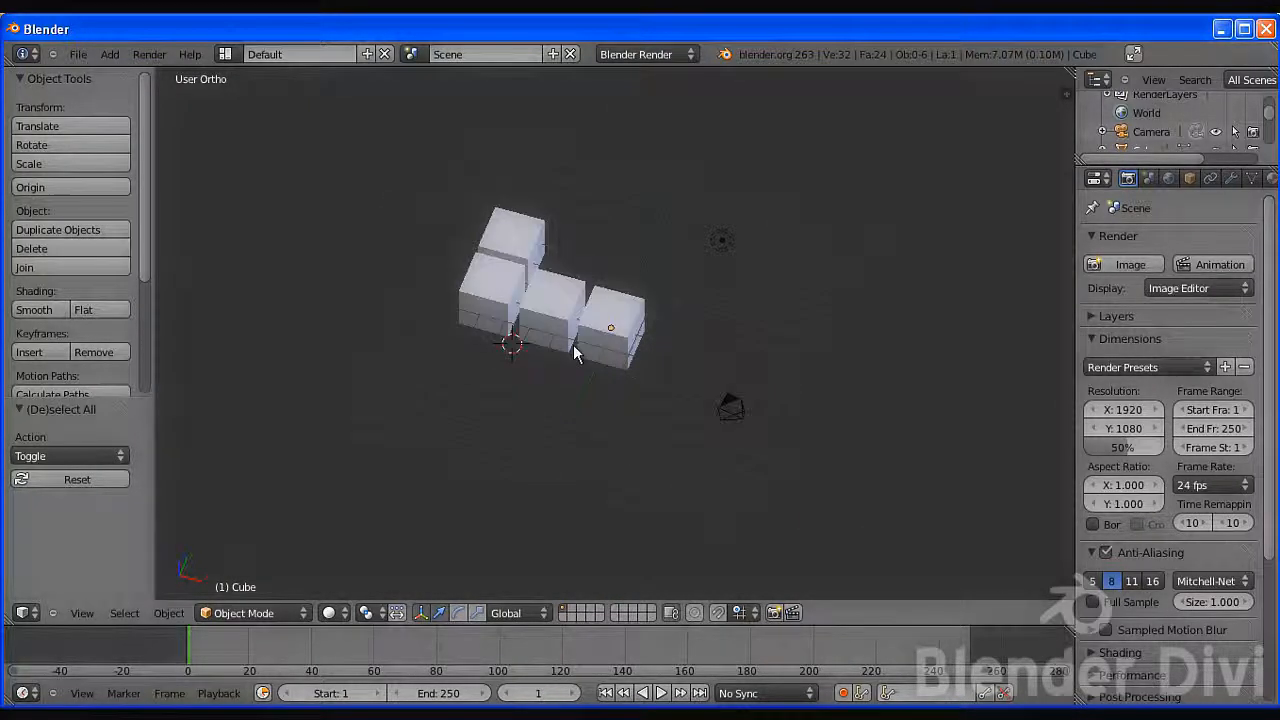
pyautogui.press('KP_7')
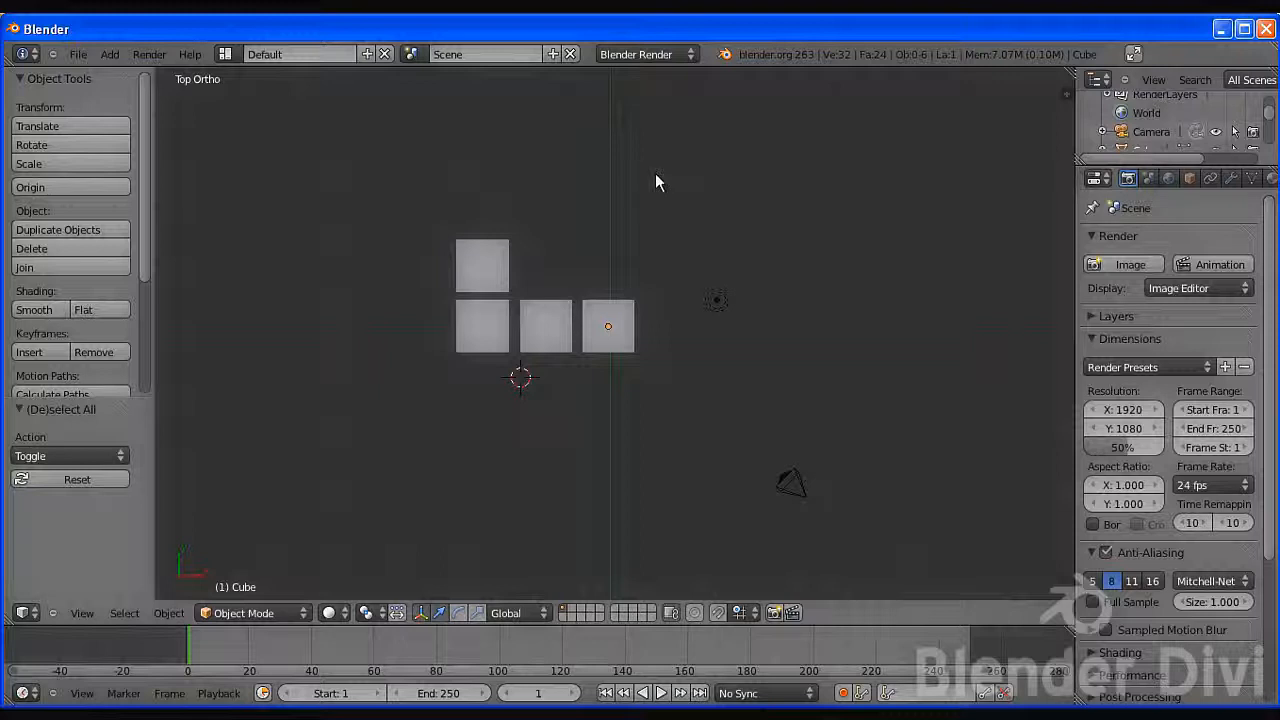
pyautogui.press('b')
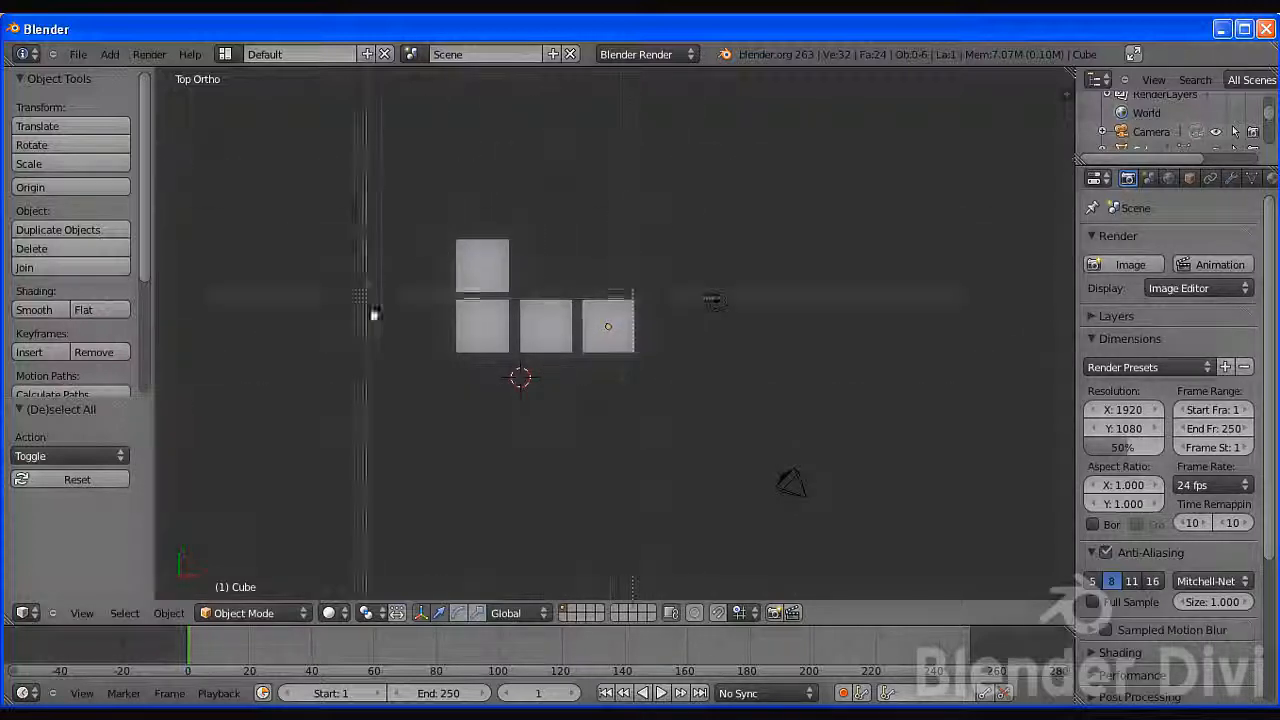
pyautogui.click(668, 202)
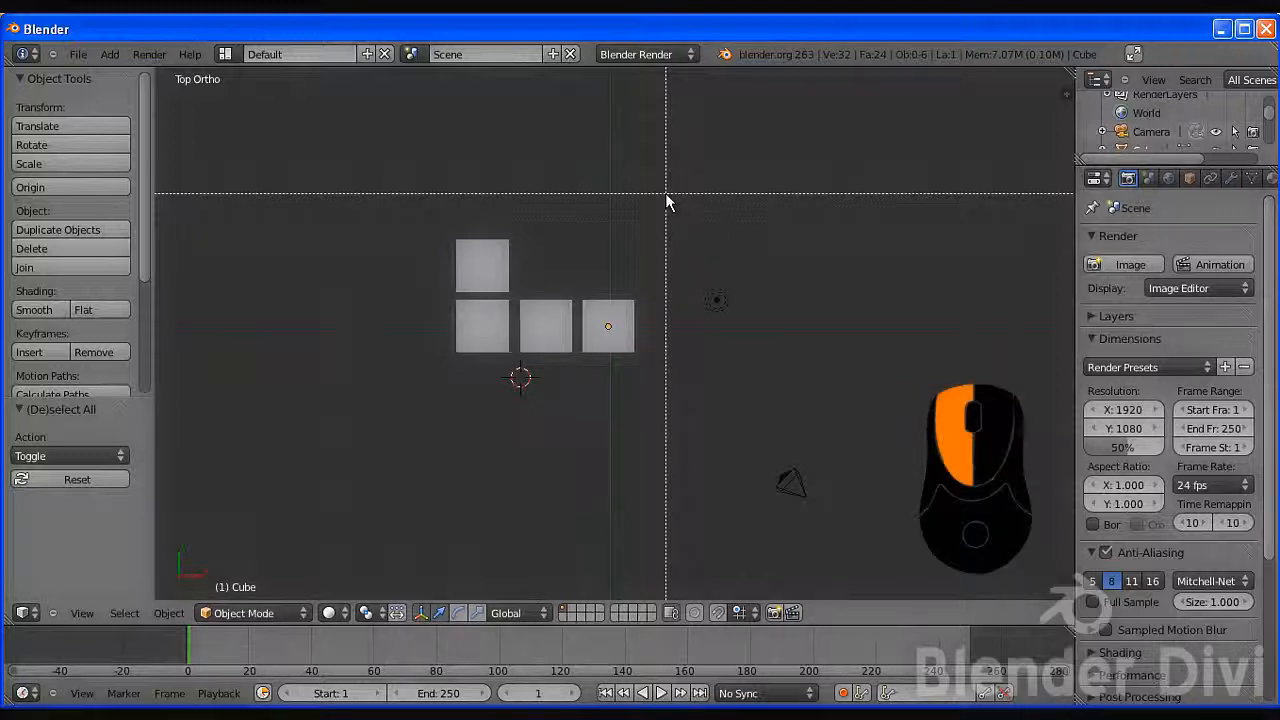
pyautogui.click(668, 202)
pyautogui.moveTo(666, 194); pyautogui.dragTo(402, 440)
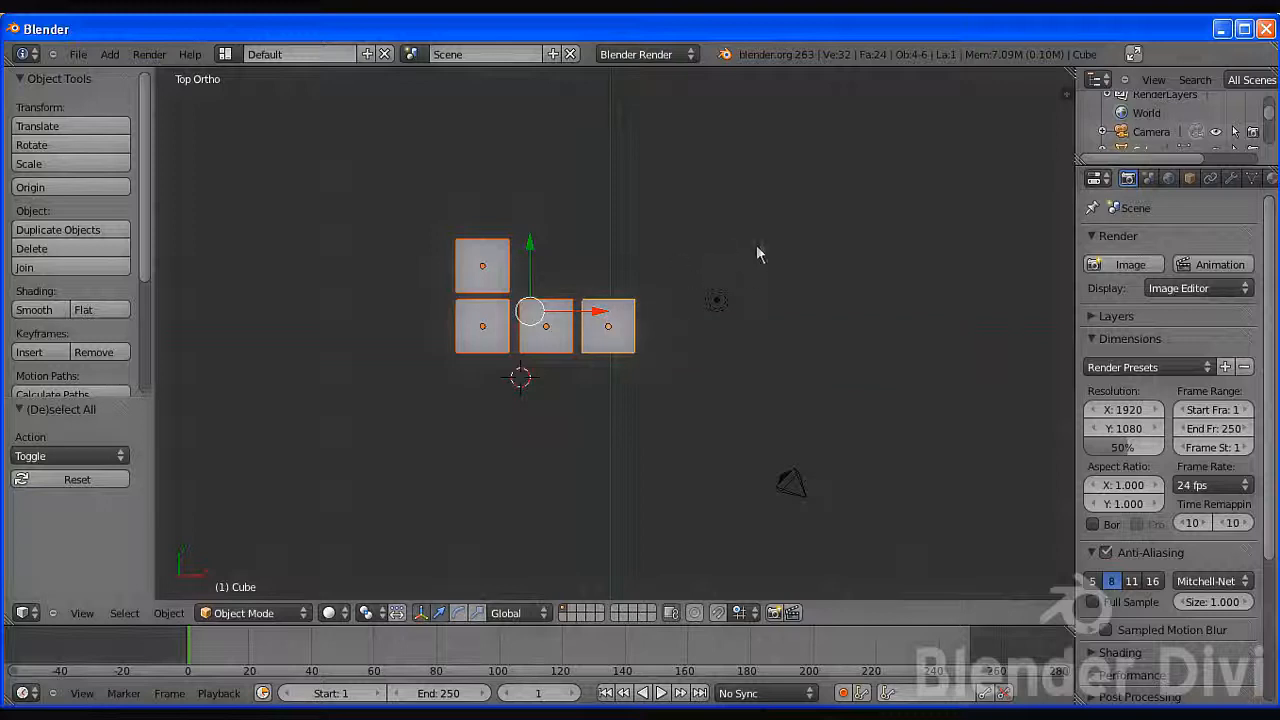
# Add the lamp to the four selected cubes with a second border selection around it
pyautogui.press('b')
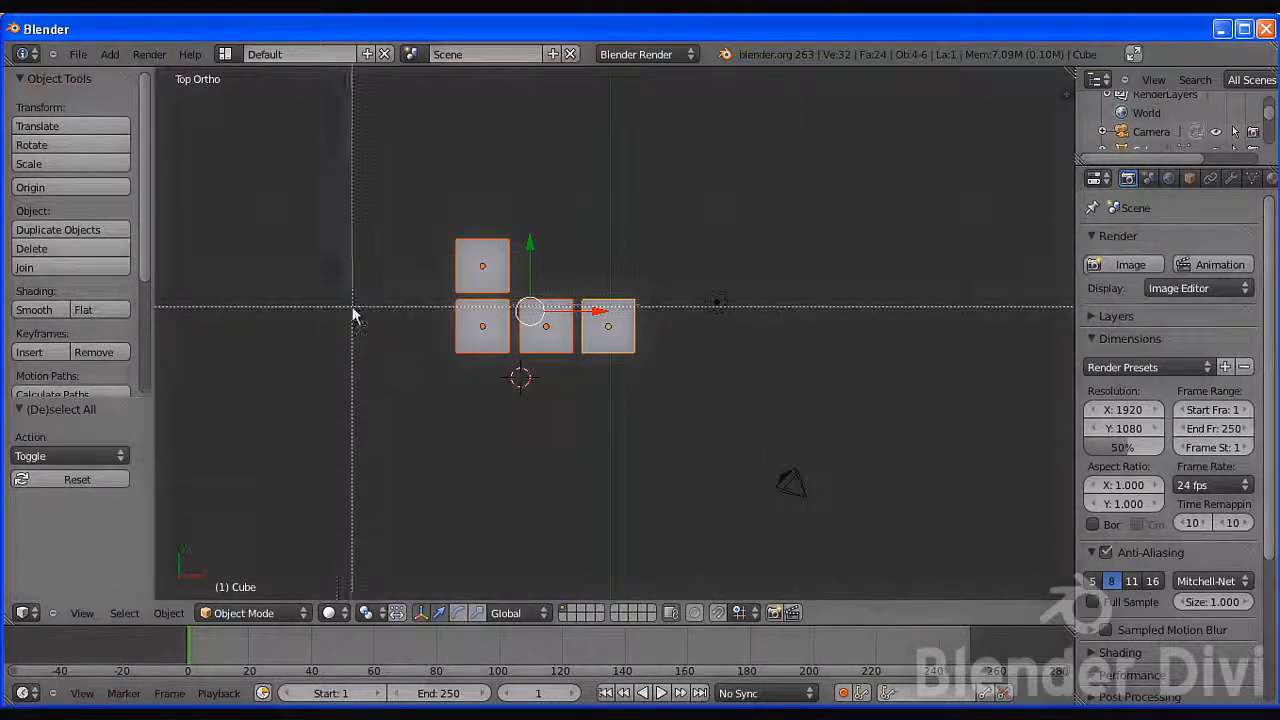
pyautogui.moveTo(786, 252); pyautogui.dragTo(680, 372)
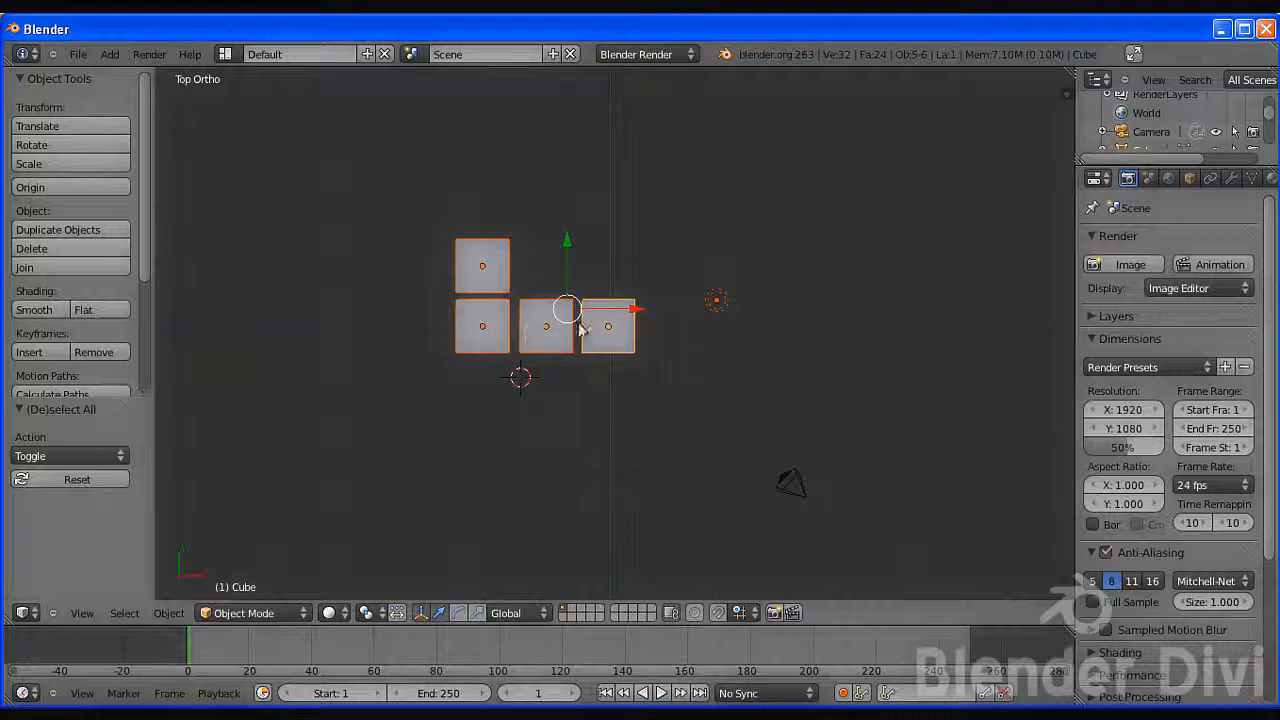
pyautogui.moveTo(646, 463); pyautogui.dragTo(630, 400, button='middle')
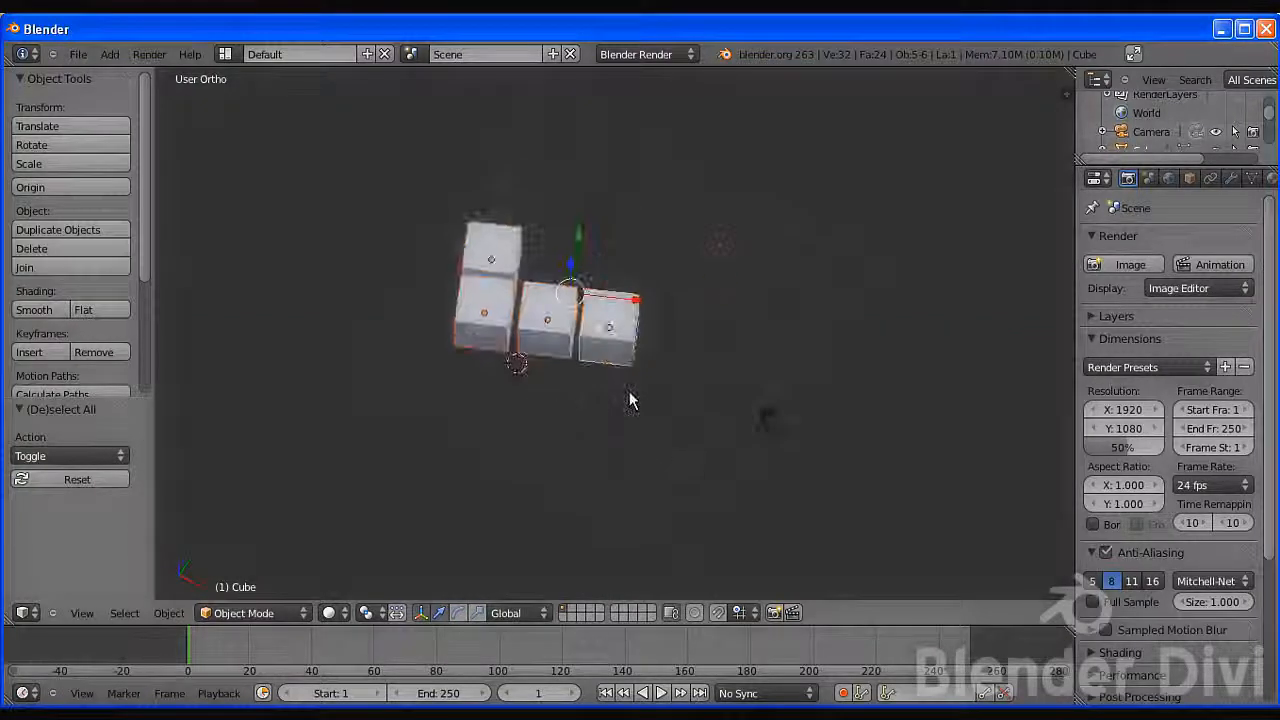
pyautogui.press('KP_7')
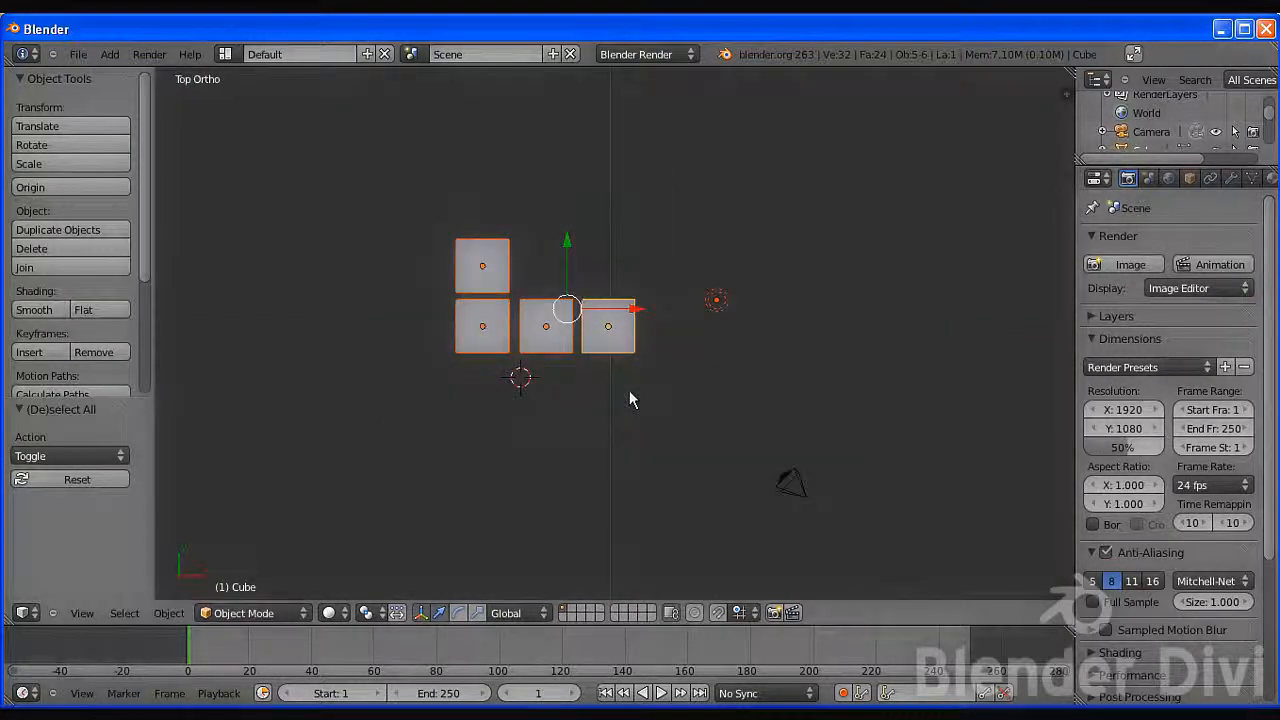
# Try moving and scaling the four cubes and the lamp together
pyautogui.press('g')
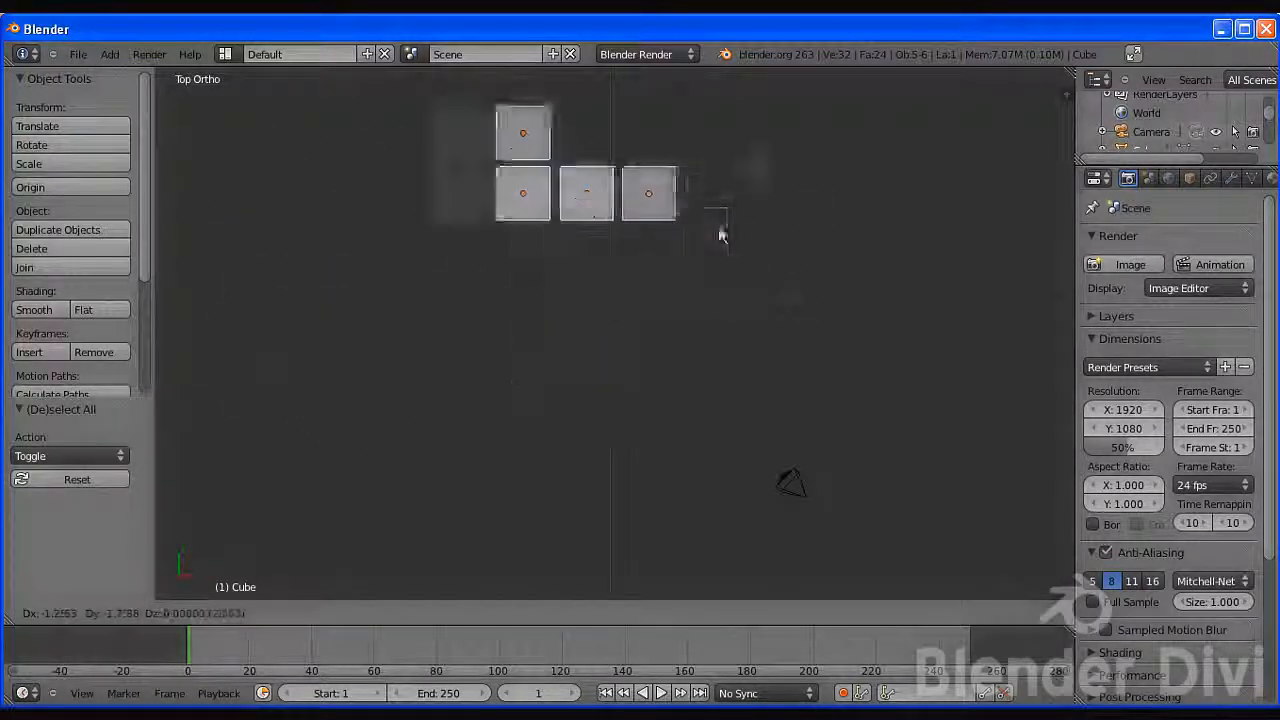
pyautogui.click(692, 374)
pyautogui.moveTo(640, 457); pyautogui.dragTo(633, 387, button='middle')
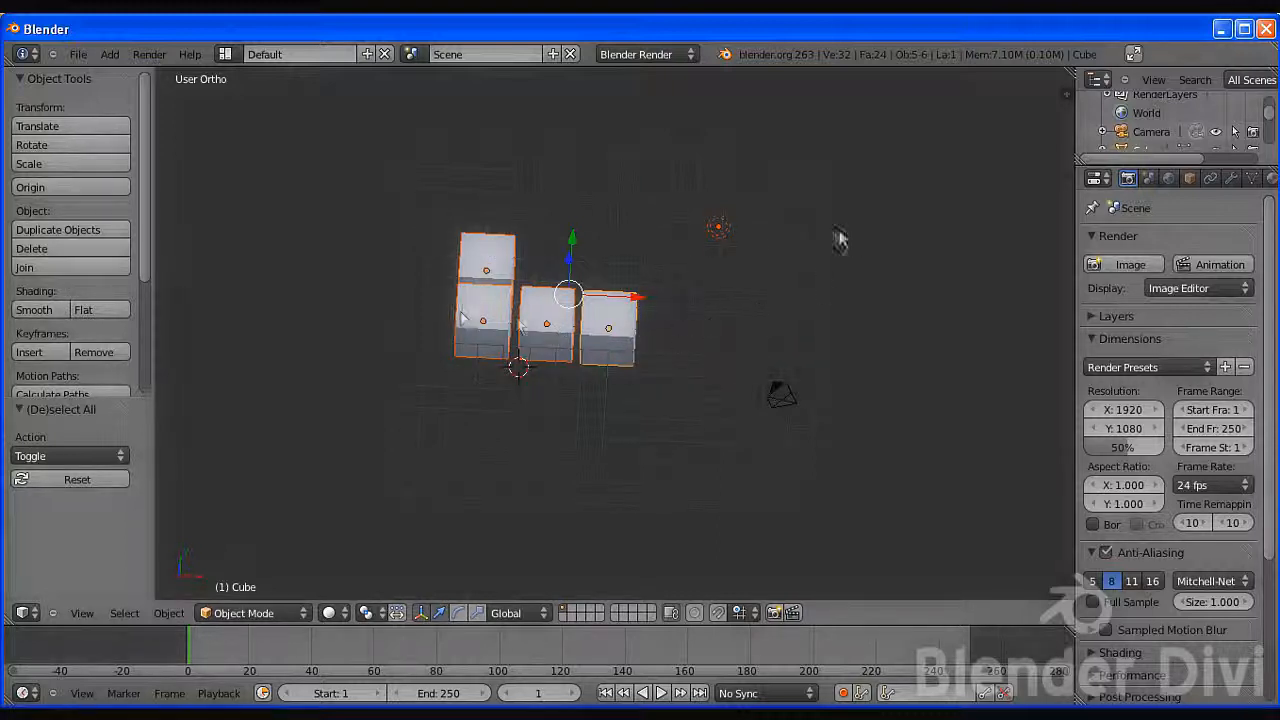
pyautogui.press('s')
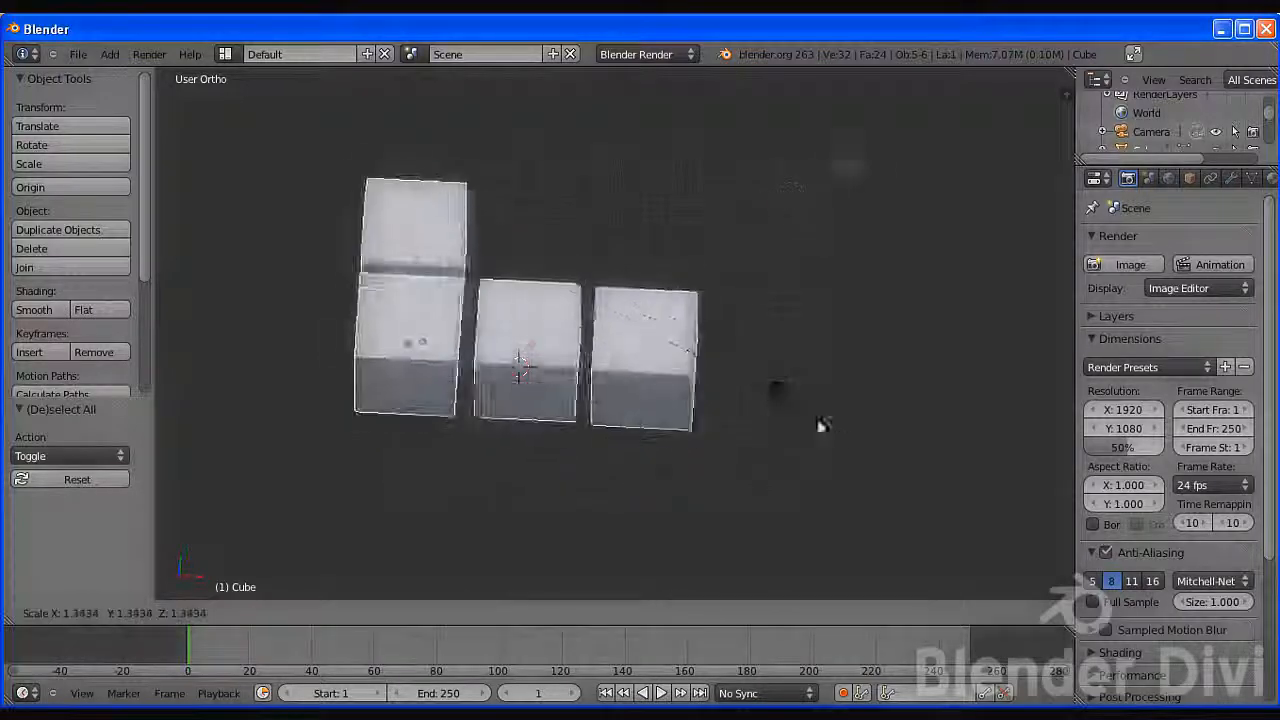
pyautogui.click(770, 397)
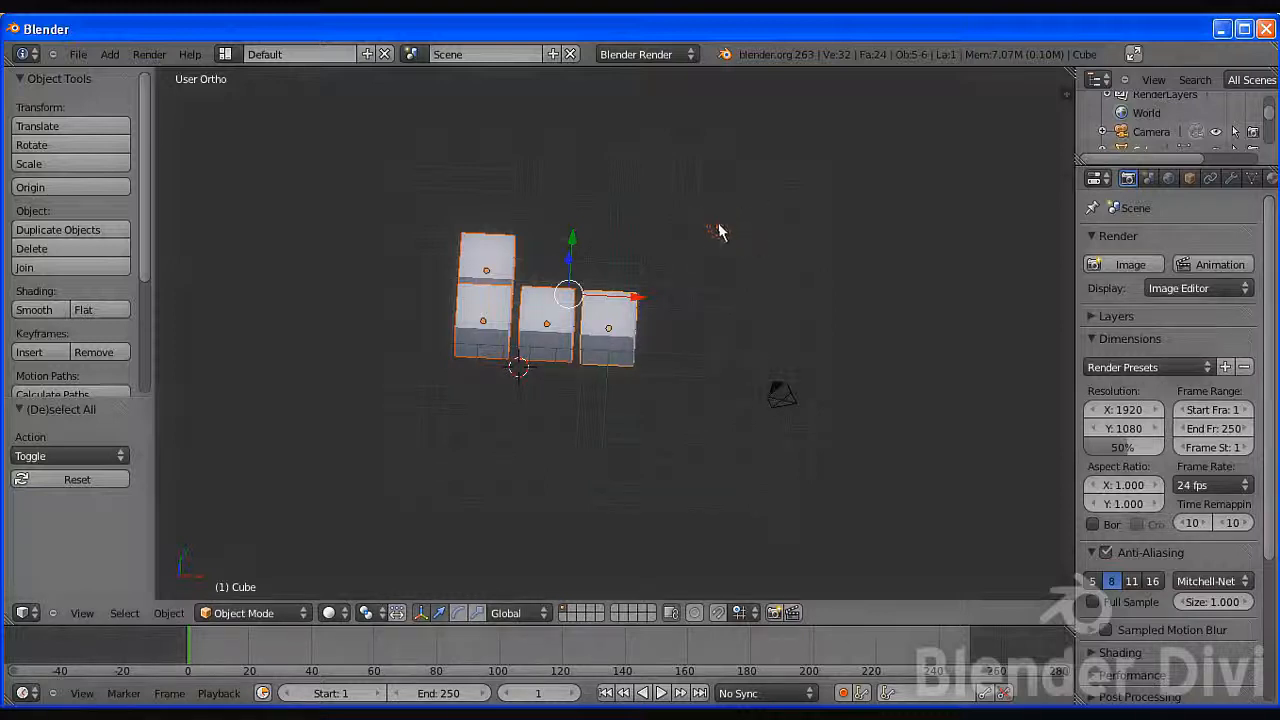
# Remove the lamp from the selection and try scaling only the four cubes
pyautogui.keyDown('shift'); pyautogui.rightClick(718, 230); pyautogui.keyUp('shift')
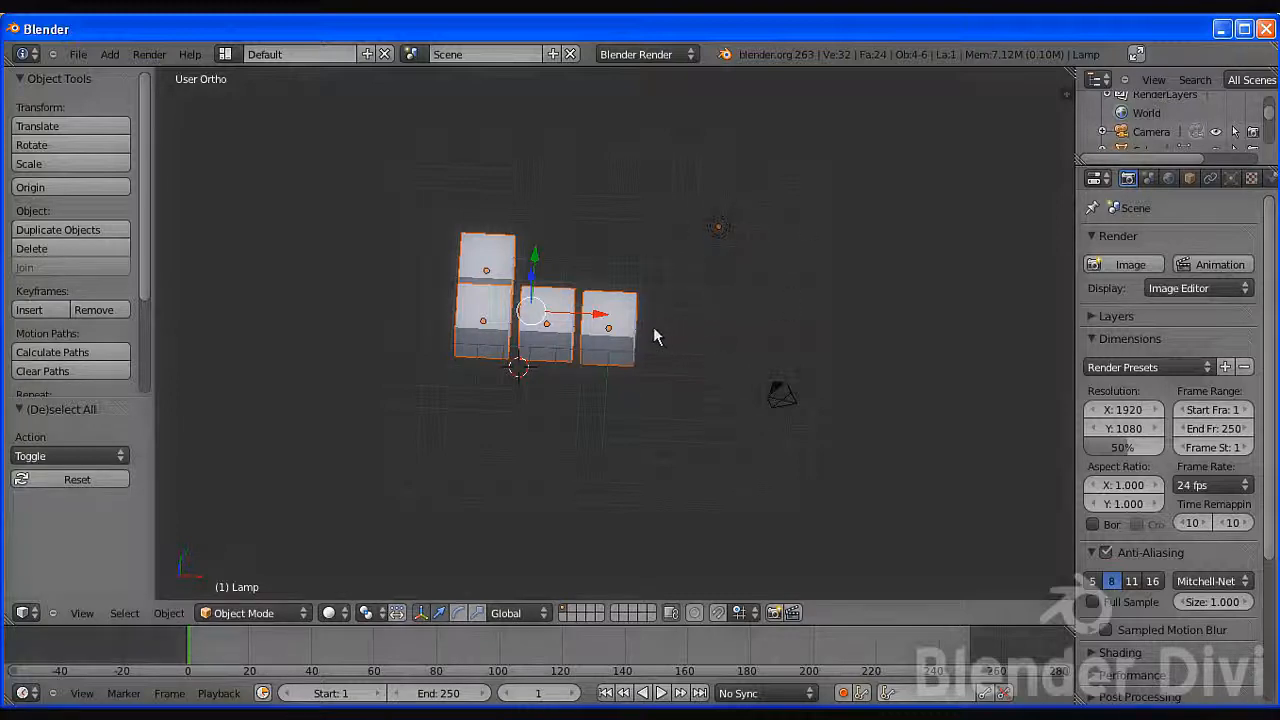
pyautogui.press('s')
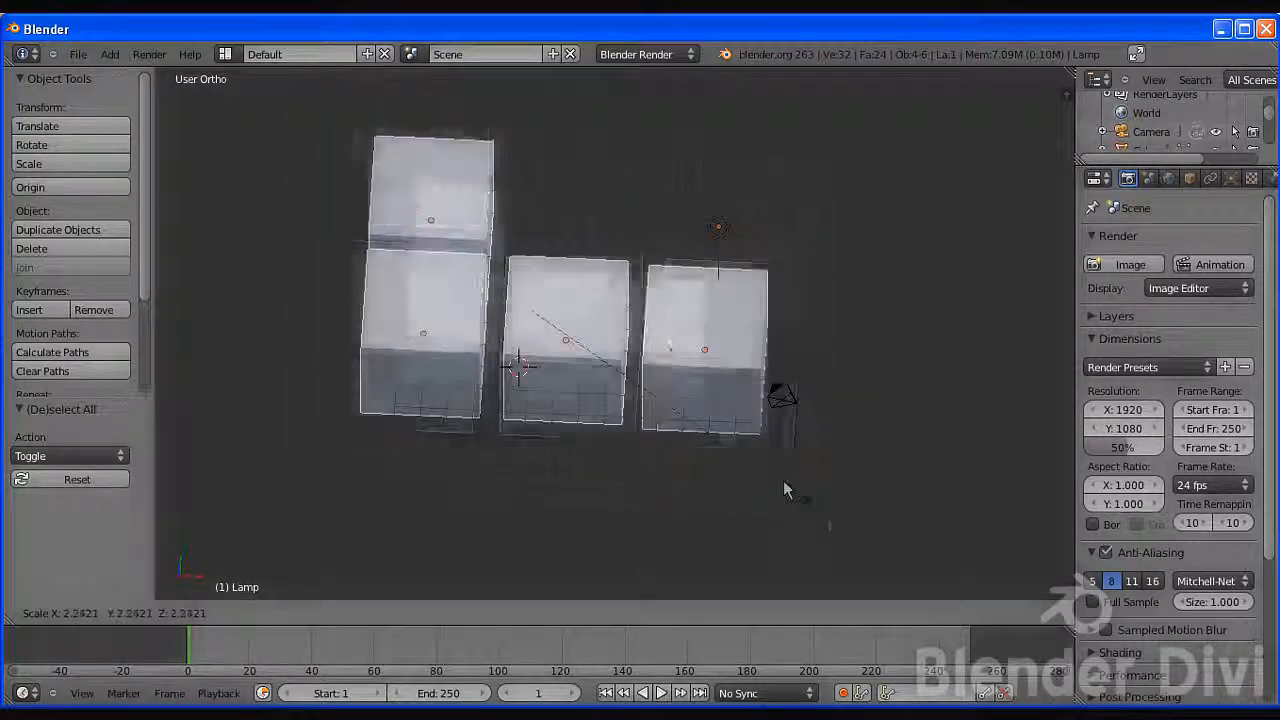
pyautogui.rightClick(780, 466)
# Select only the two end cubes of the row and scale them by a factor of 2.486
pyautogui.scroll(4, 523, 345)
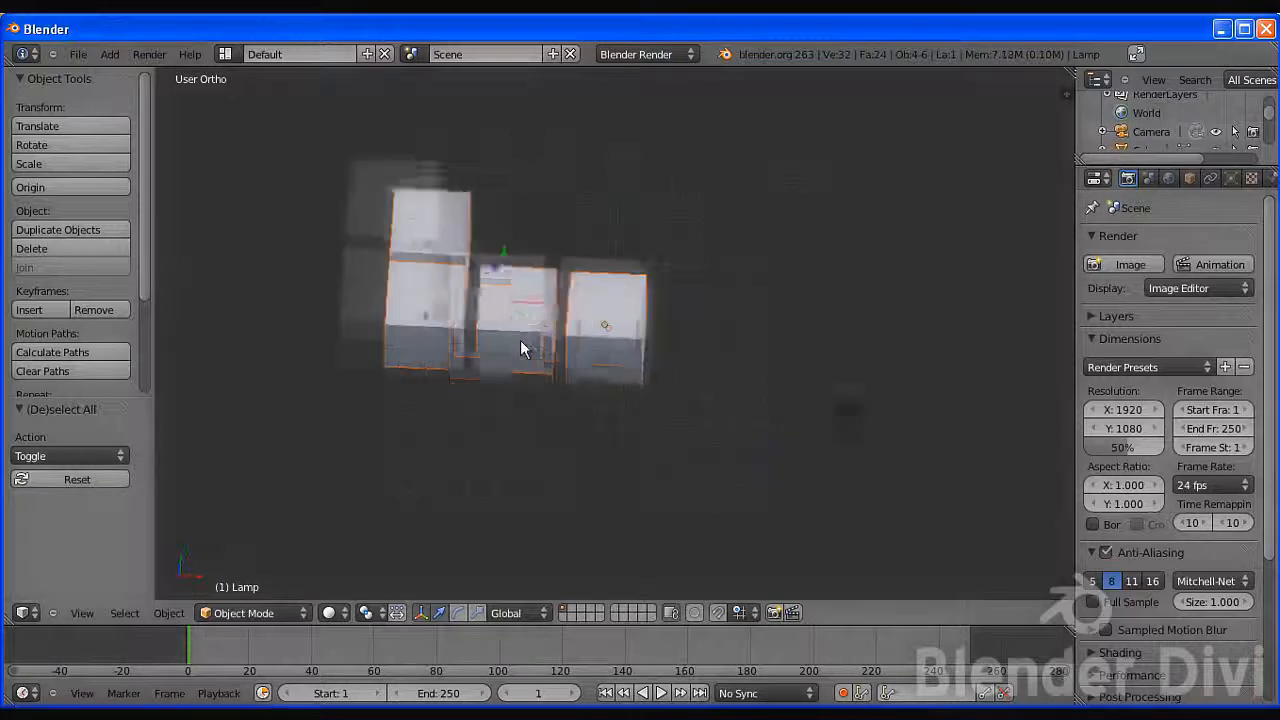
pyautogui.scroll(-3, 433, 314)
pyautogui.rightClick(433, 318)
pyautogui.keyDown('shift'); pyautogui.rightClick(610, 330); pyautogui.keyUp('shift')
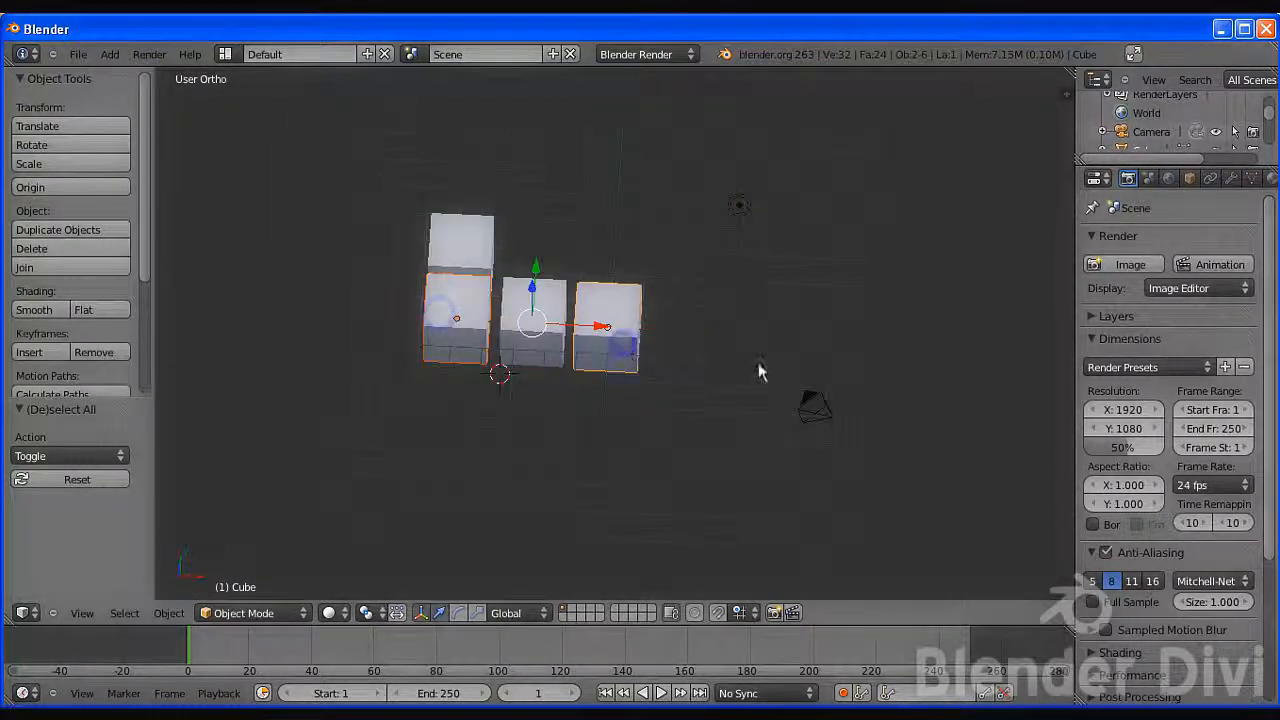
pyautogui.press('s')
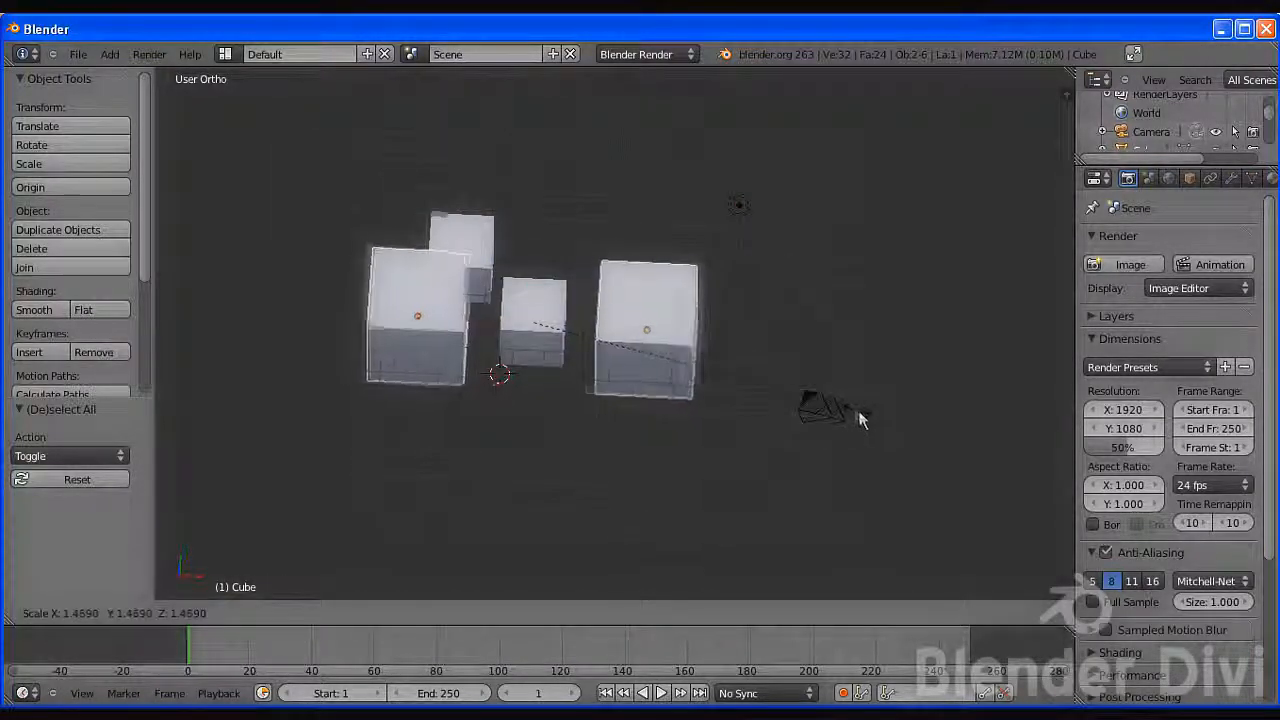
pyautogui.click(1040, 518)
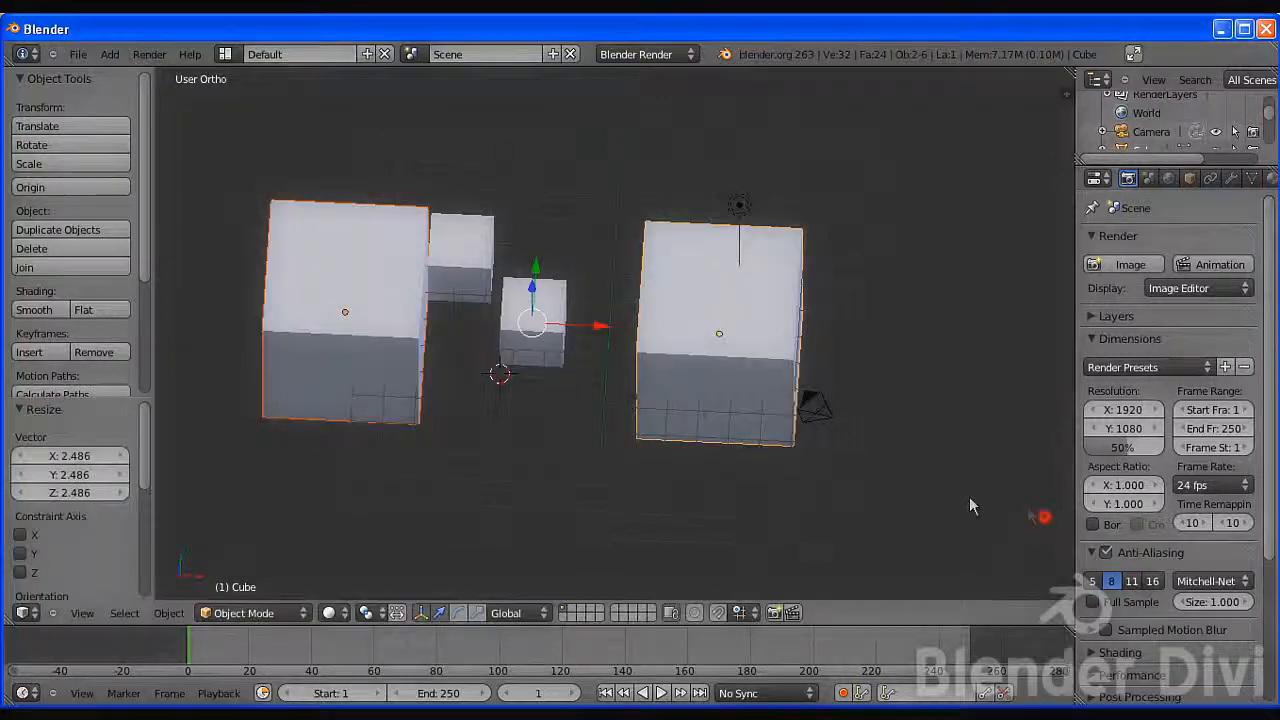
# Undo the scaling of the two end cubes and select only the cube at the negative X end of the row
pyautogui.moveTo(645, 490); pyautogui.dragTo(790, 385, button='middle')
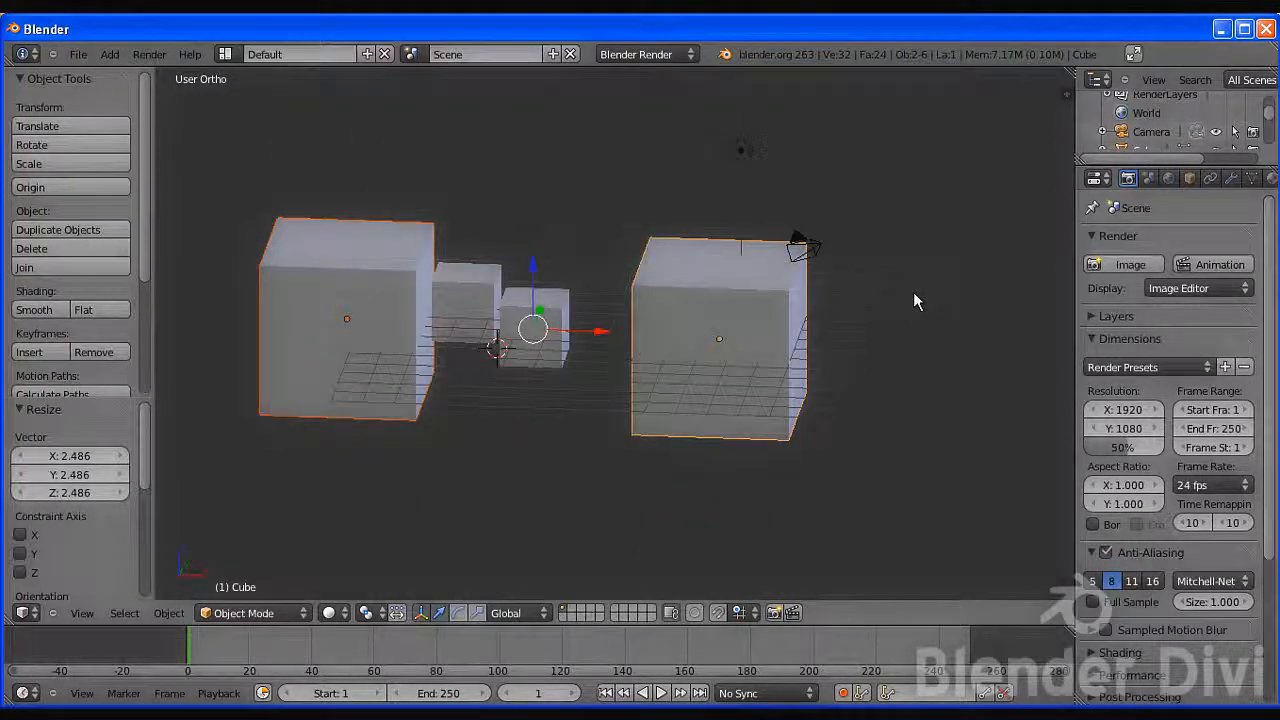
pyautogui.hotkey('ctrl', 'z')
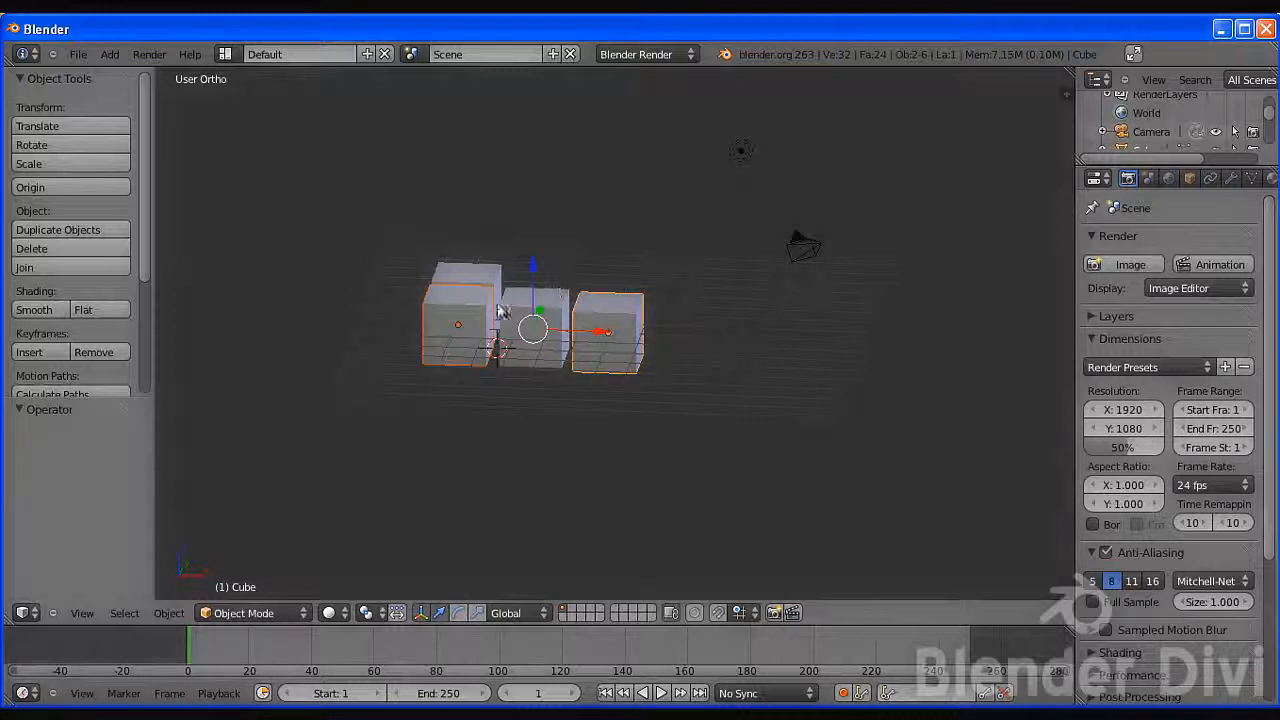
pyautogui.rightClick(490, 355)
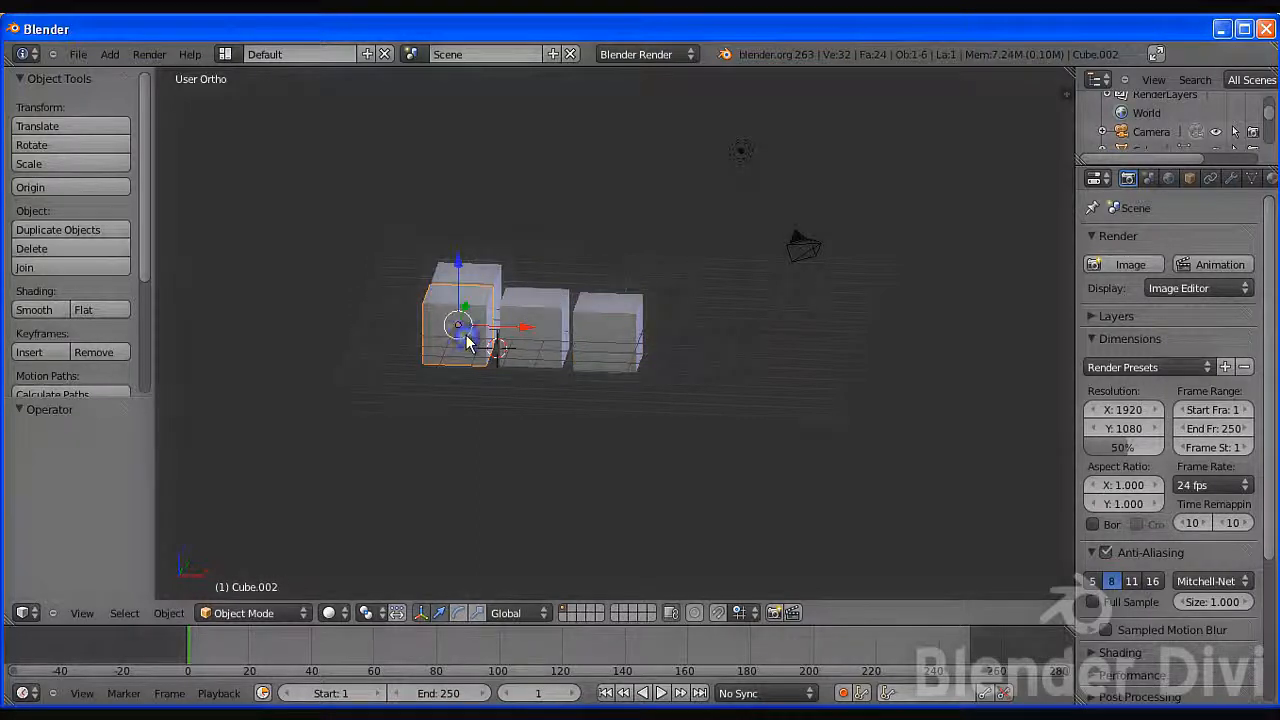
# Try scaling only the selected cube at the negative X end of the row
pyautogui.press('s')
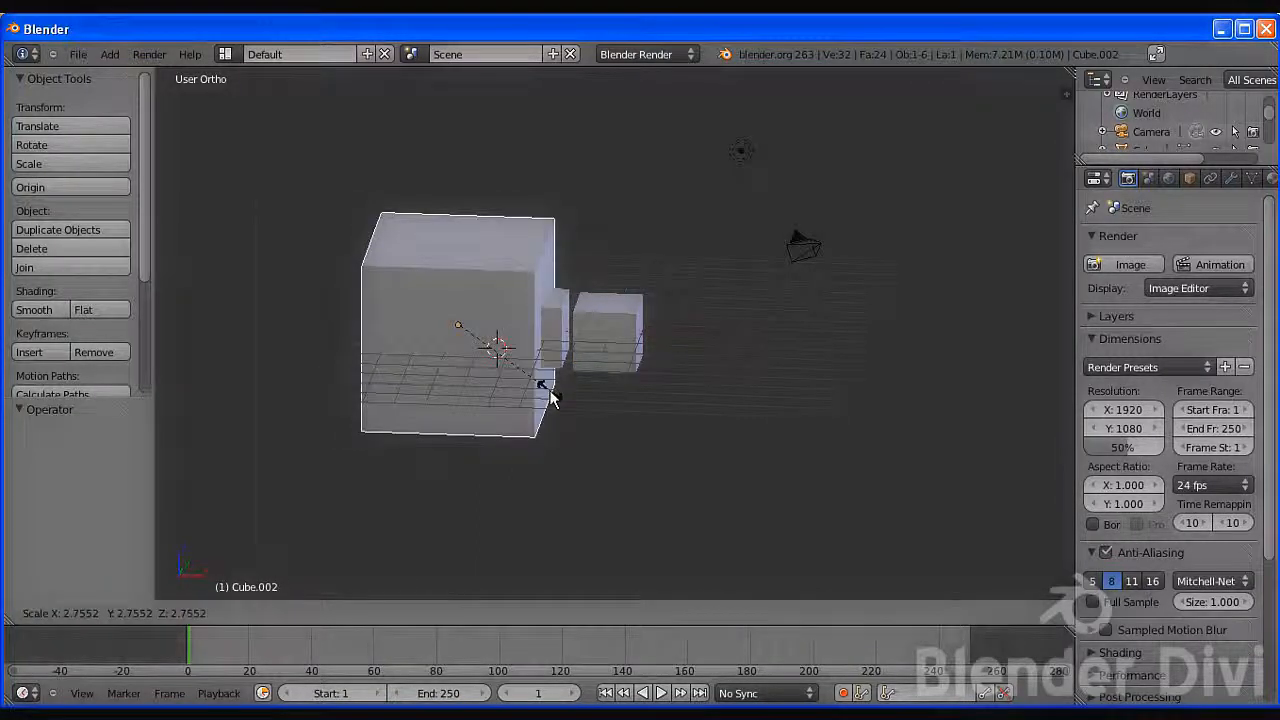
pyautogui.press('Escape')
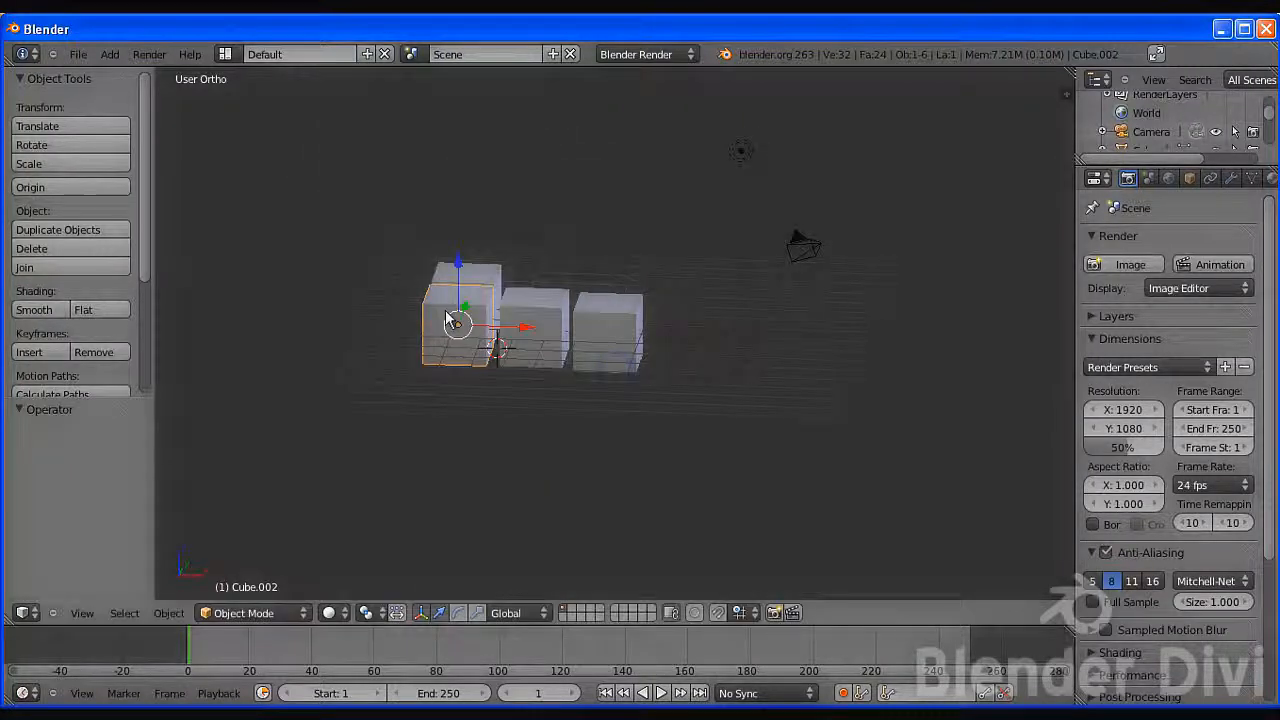
# Add the other three cubes to the selection, switch to the top view and make the cube at the row's positive X end active
pyautogui.moveTo(440, 410); pyautogui.dragTo(494, 463, button='middle')
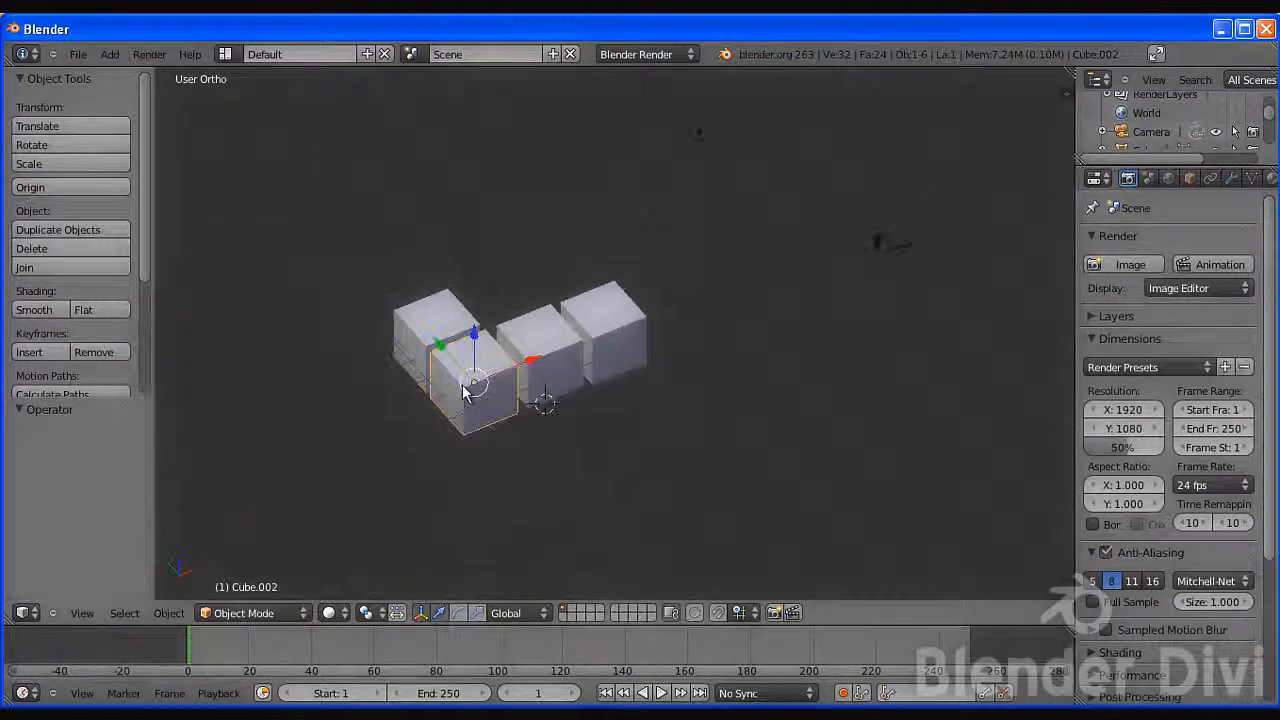
pyautogui.keyDown('shift'); pyautogui.moveTo(449, 423); pyautogui.dragTo(548, 420, button='middle'); pyautogui.keyUp('shift')
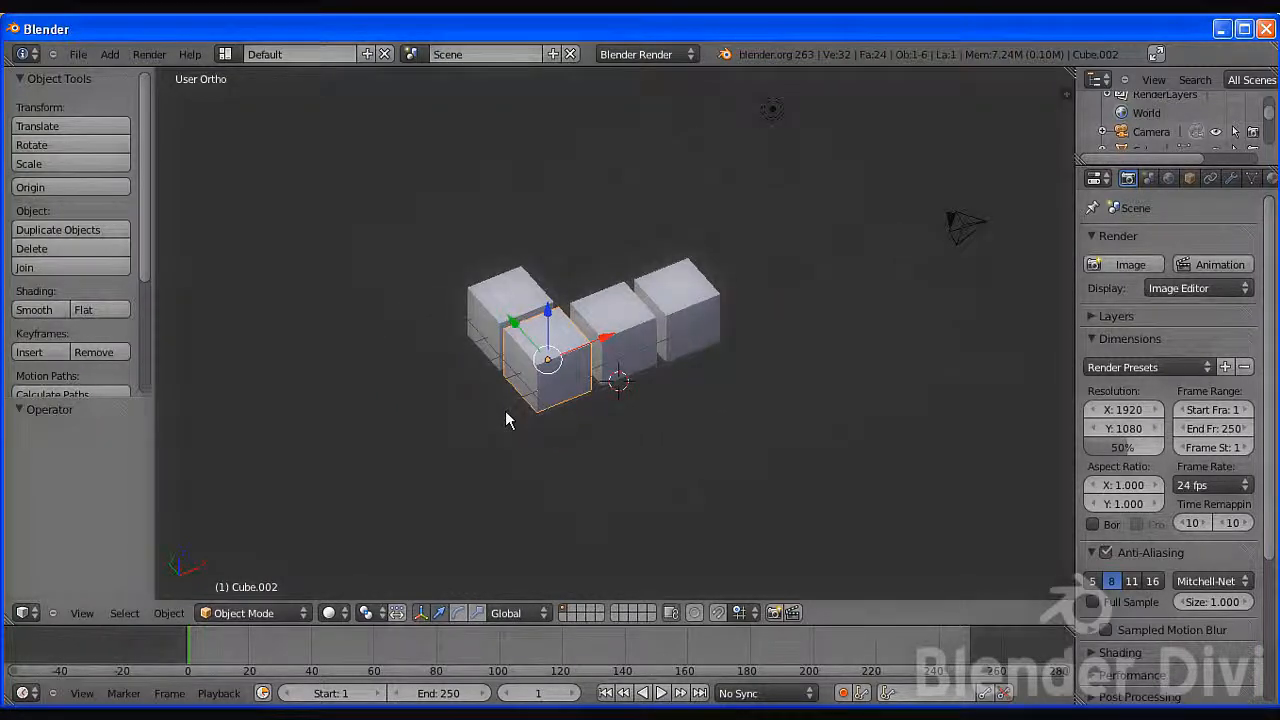
pyautogui.keyDown('shift'); pyautogui.rightClick(645, 345); pyautogui.keyUp('shift')
pyautogui.keyDown('shift'); pyautogui.rightClick(679, 332); pyautogui.keyUp('shift')
pyautogui.keyDown('shift'); pyautogui.rightClick(514, 309); pyautogui.keyUp('shift')
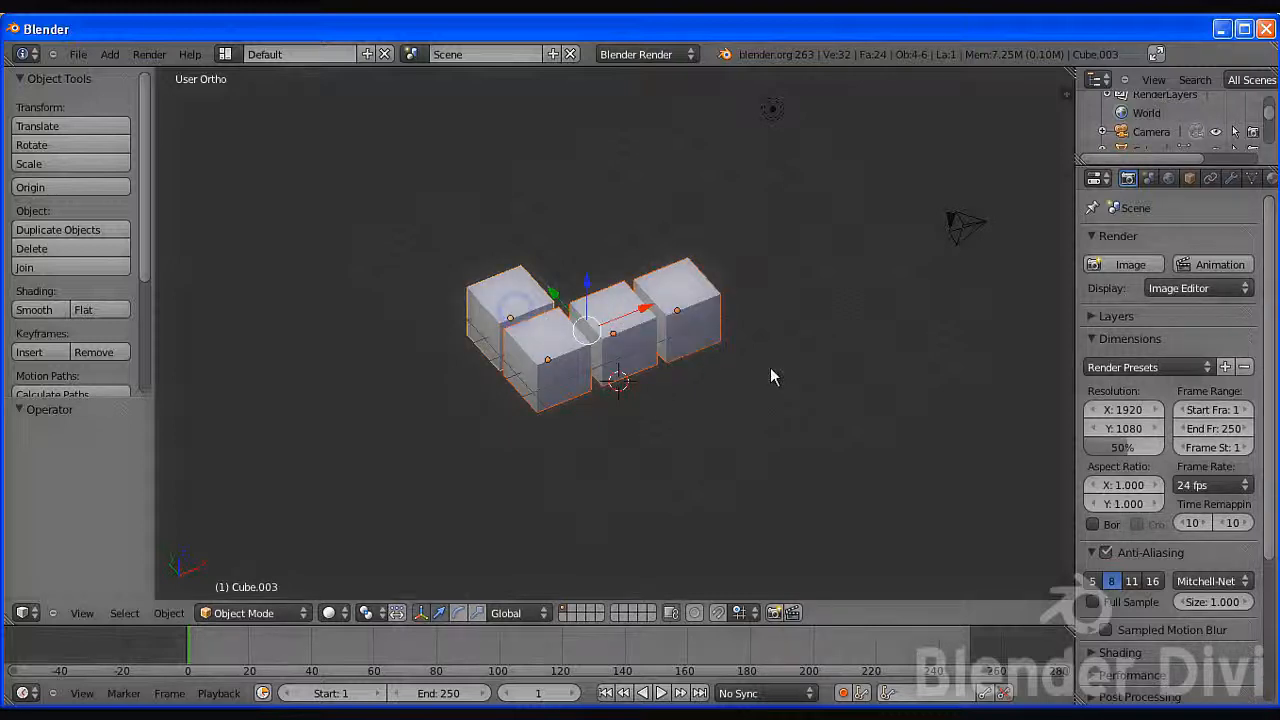
pyautogui.press('KP_7')
pyautogui.scroll(2, 576, 375)
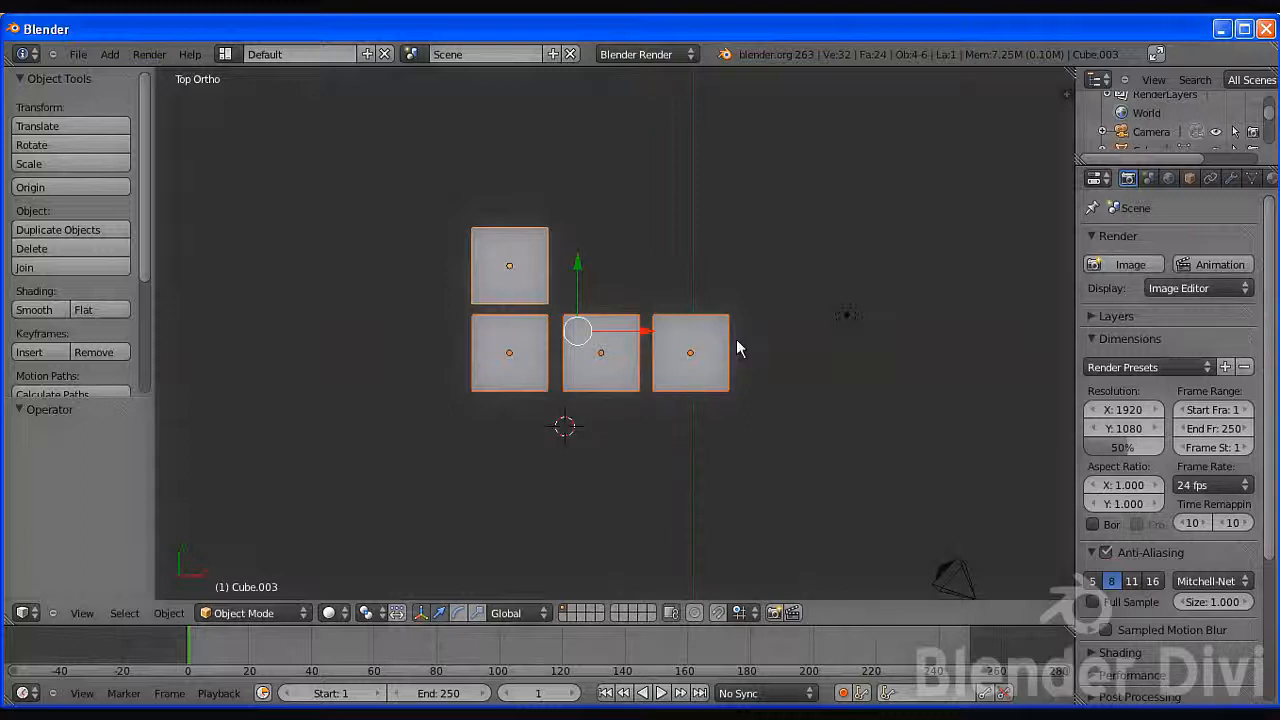
pyautogui.keyDown('shift'); pyautogui.rightClick(694, 351); pyautogui.keyUp('shift')
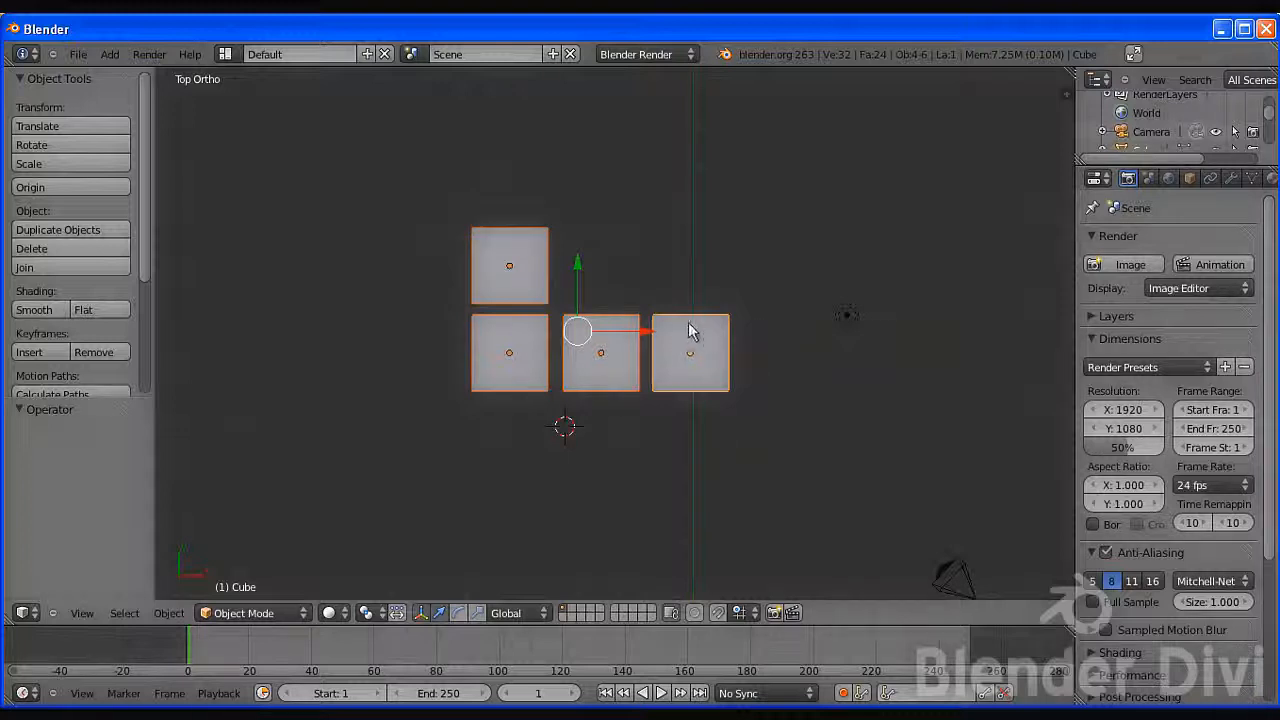
# Select the lamp and the four cubes one at a time, finishing with the cube set apart from the row
pyautogui.rightClick(720, 347)
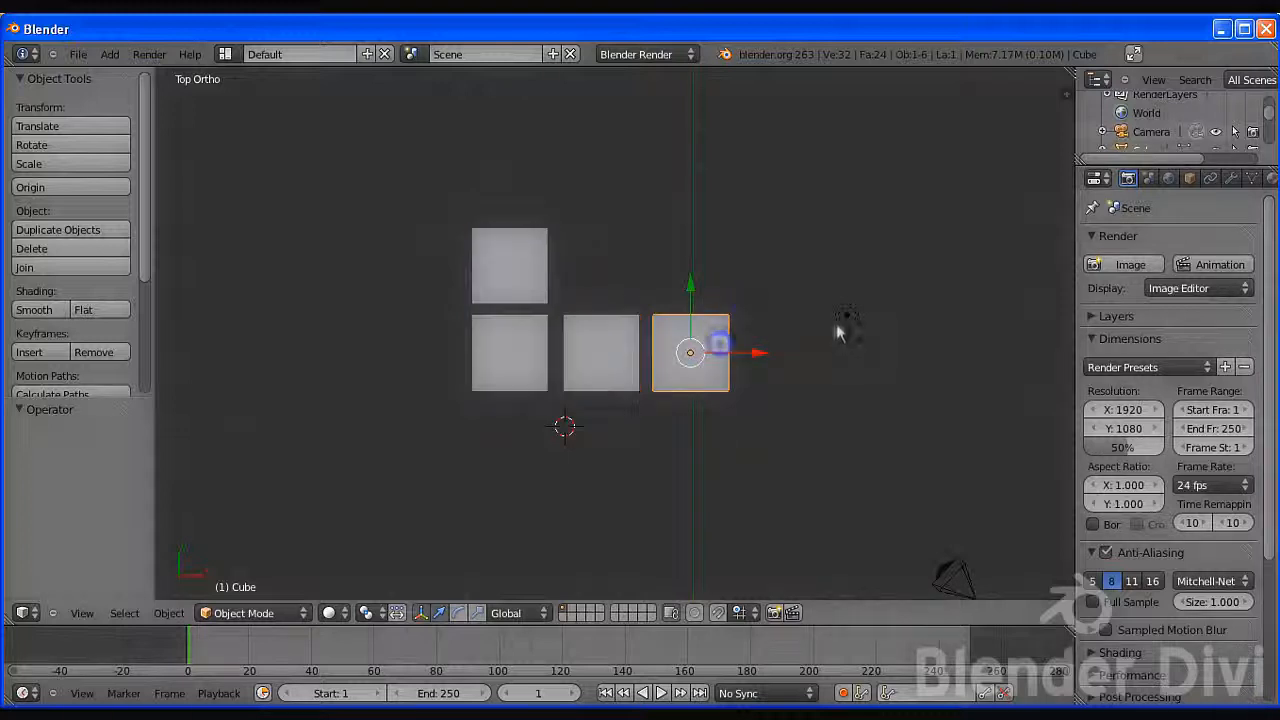
pyautogui.rightClick(840, 328)
pyautogui.rightClick(595, 356)
pyautogui.rightClick(500, 263)
pyautogui.rightClick(511, 345)
pyautogui.rightClick(605, 365)
pyautogui.rightClick(705, 375)
pyautogui.rightClick(510, 363)
pyautogui.rightClick(510, 268)
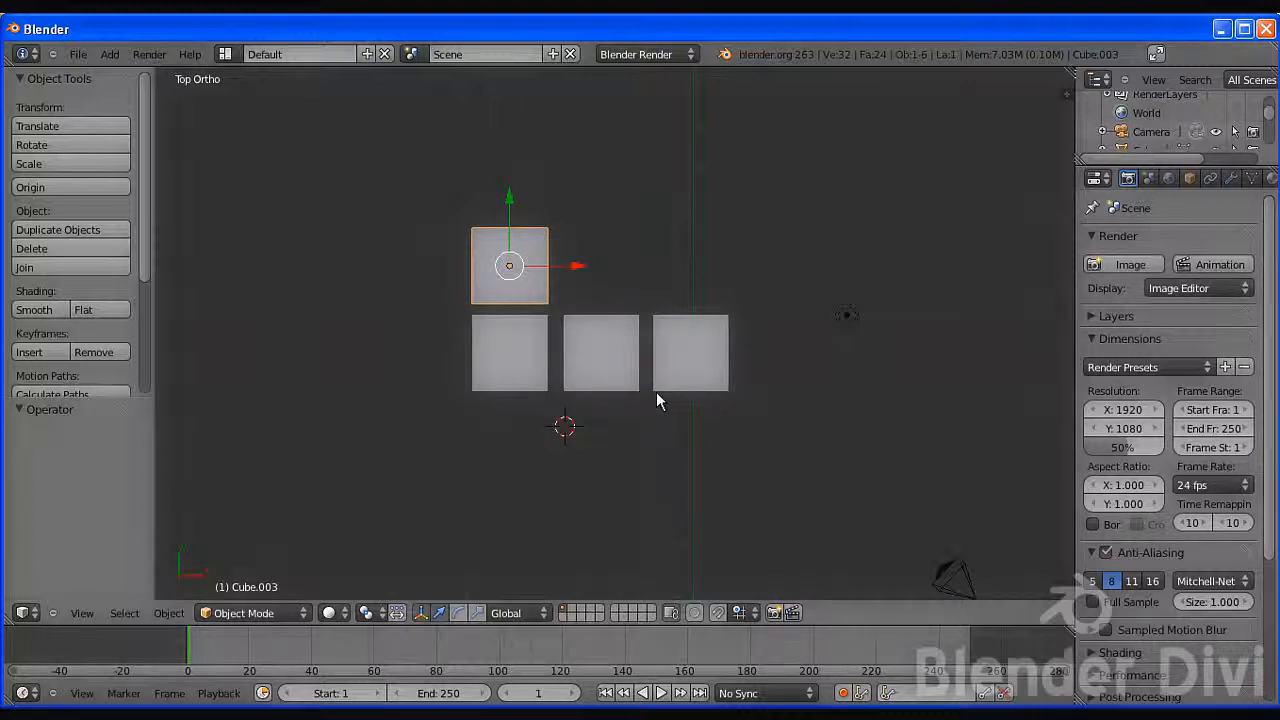
# Select the middle cube of the row and delete it
pyautogui.rightClick(595, 380)
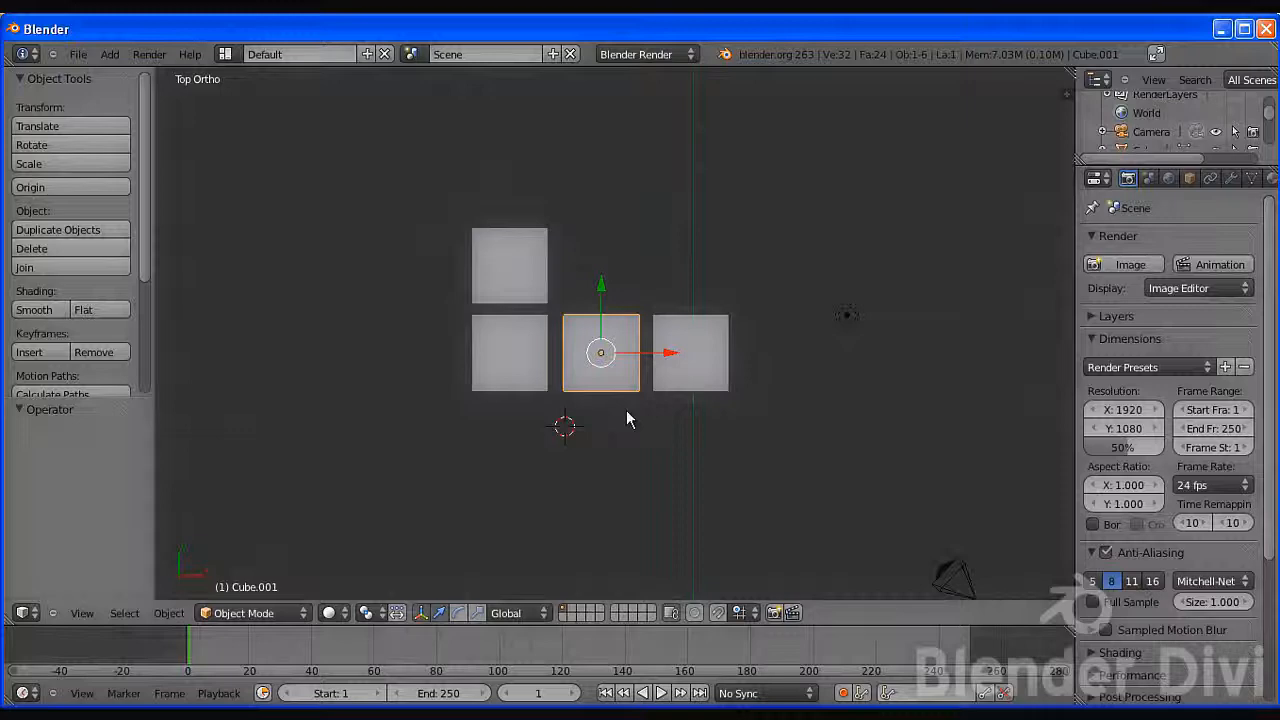
pyautogui.press('x')
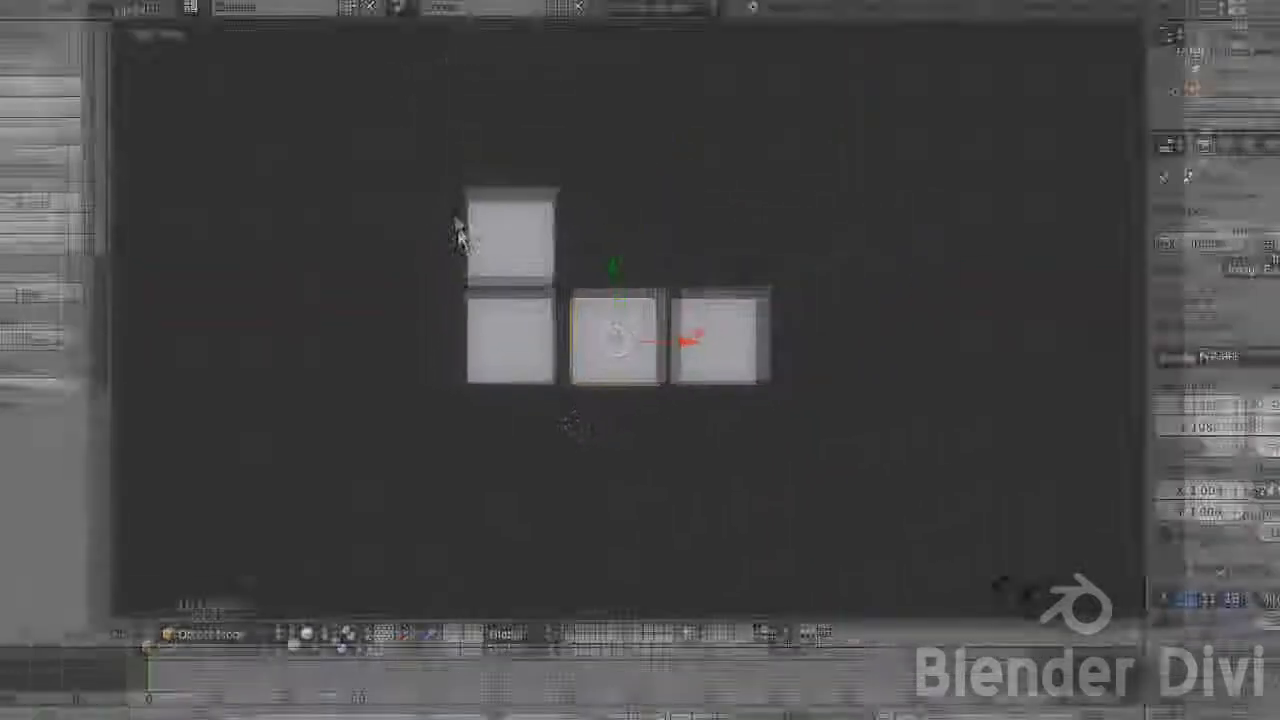
pyautogui.press('x')
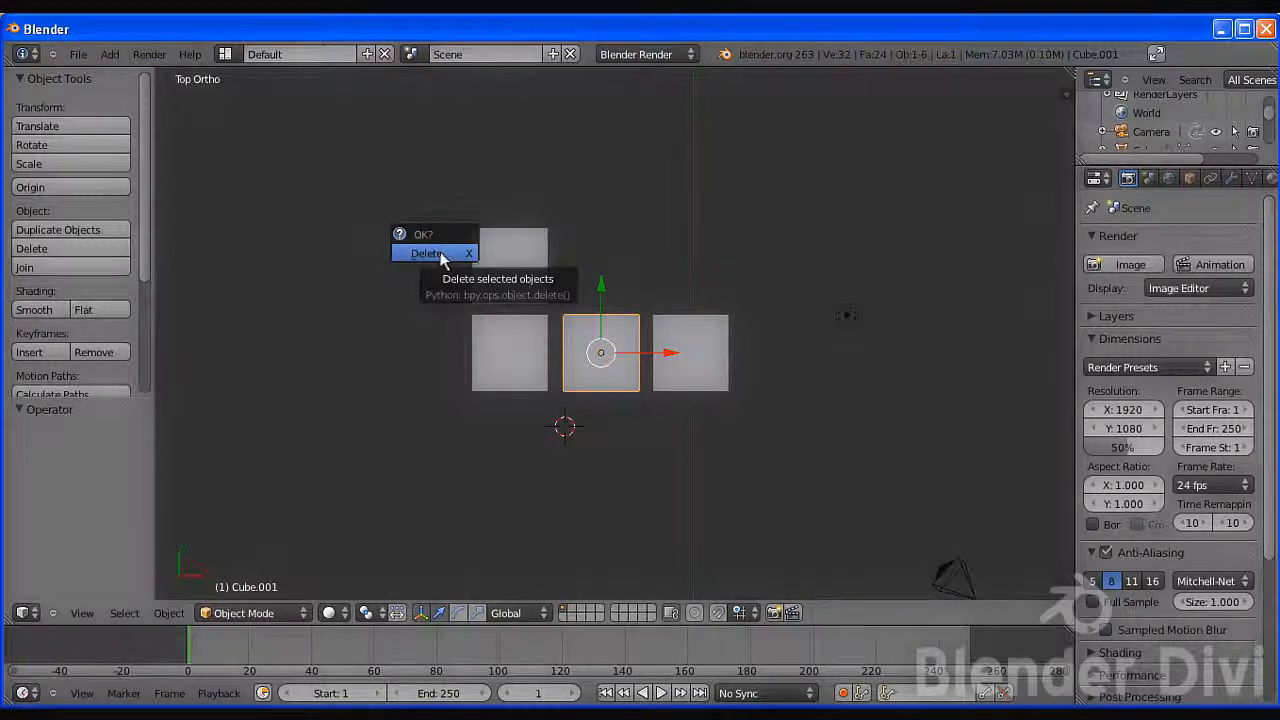
pyautogui.click(440, 256)
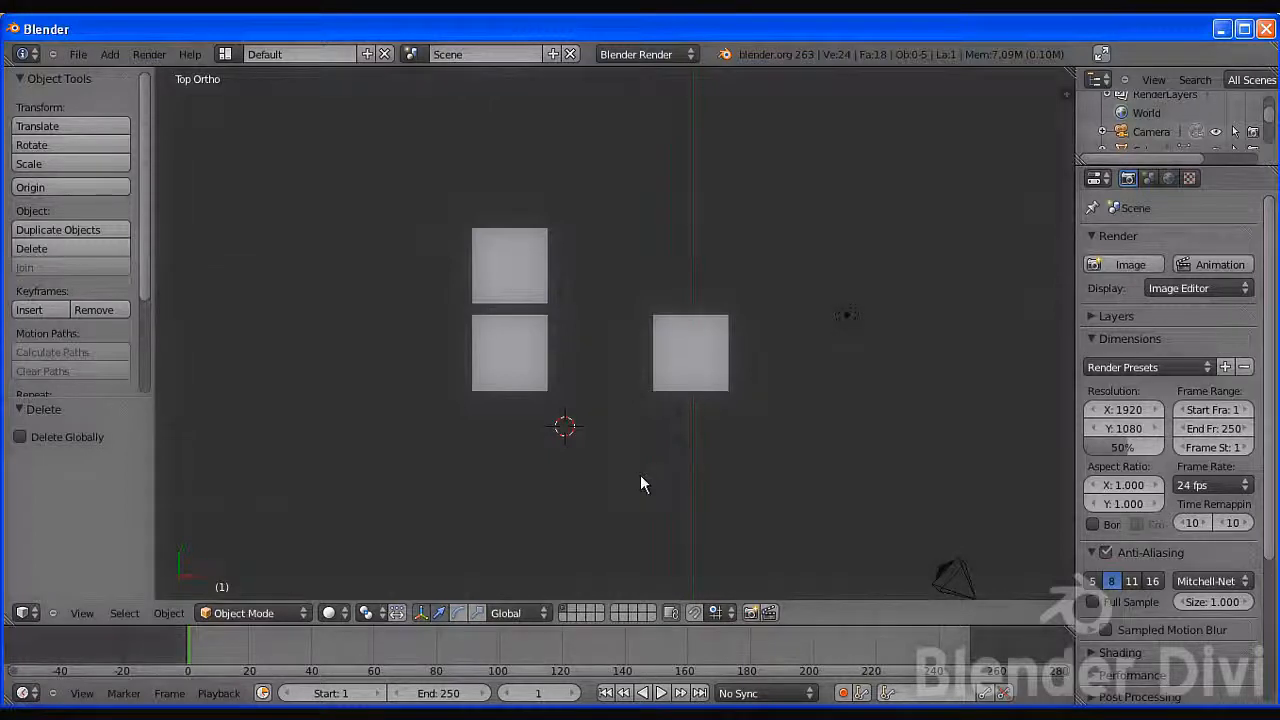
# Select the cube set apart from the row in positive Y and delete it
pyautogui.rightClick(508, 292)
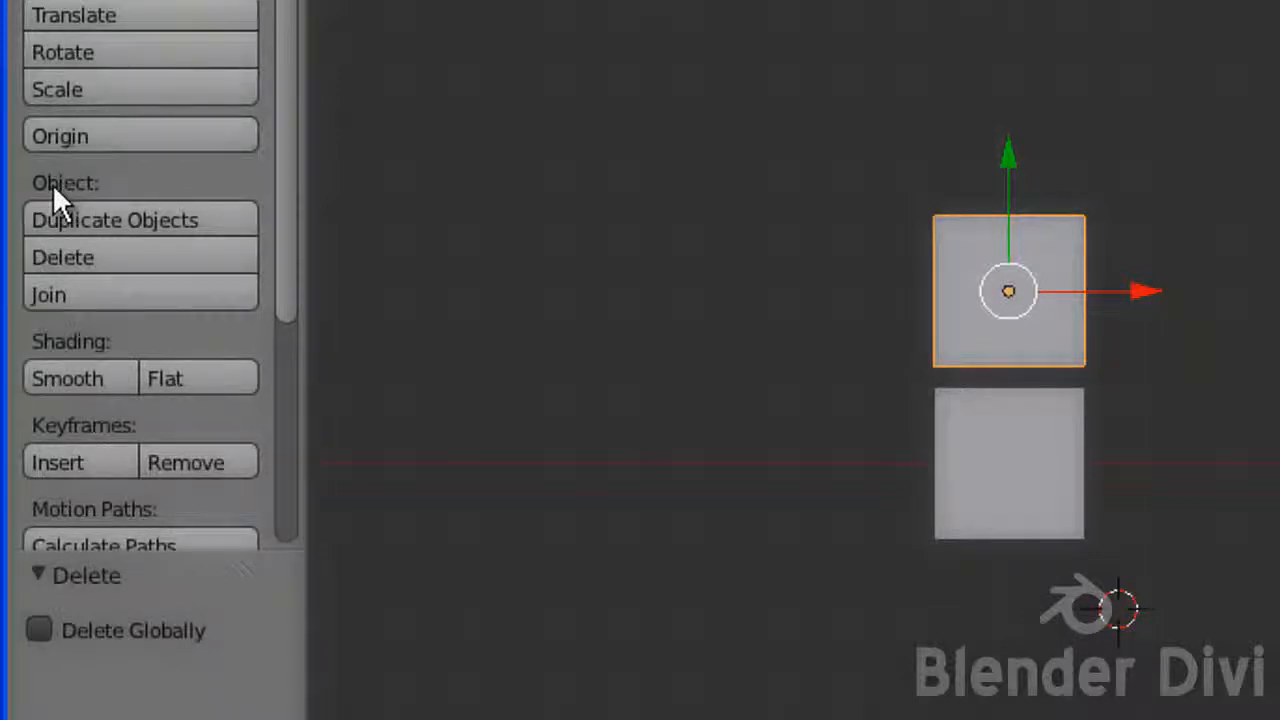
pyautogui.click(90, 257)
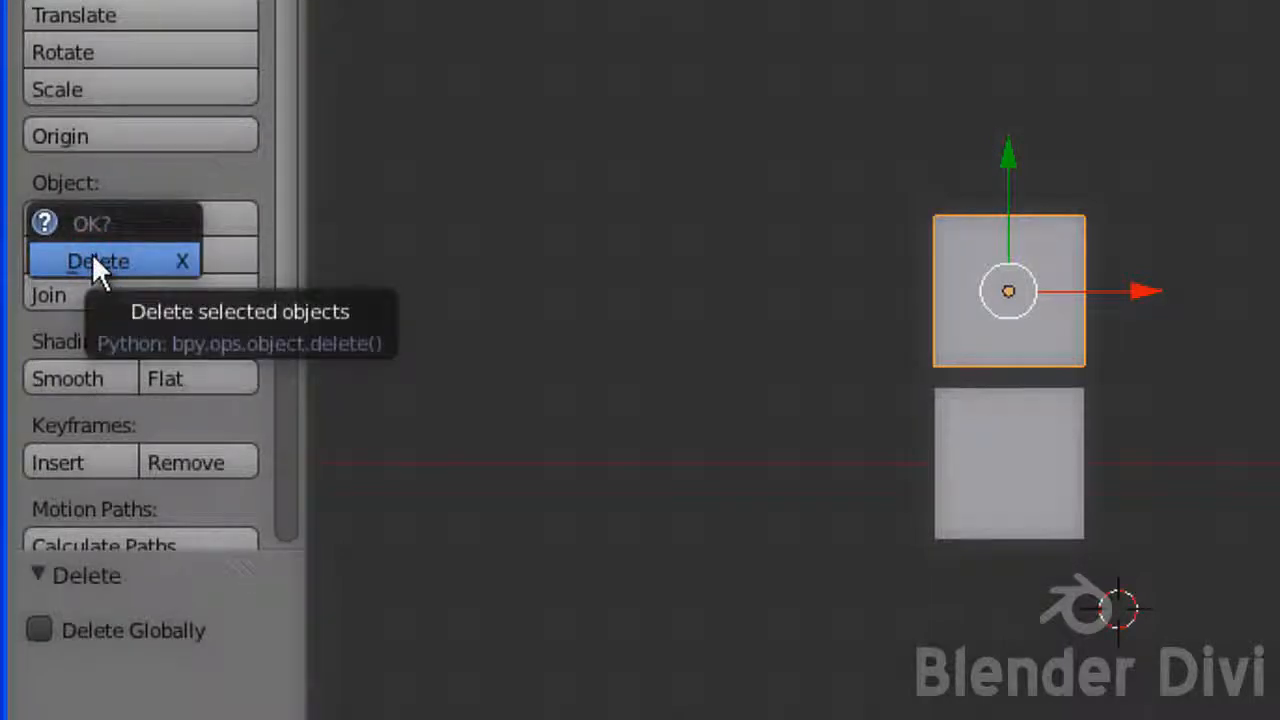
pyautogui.click(93, 253)
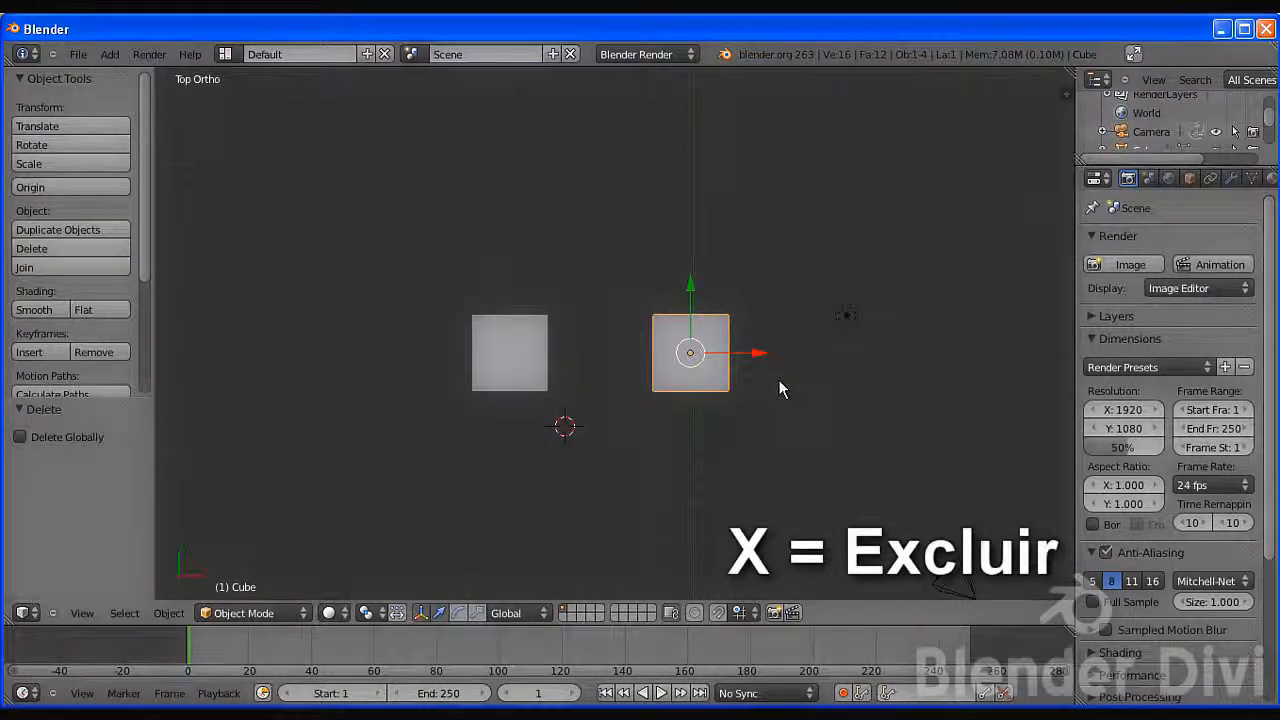
# Delete the selected cube at the positive X end, leaving only the cube at the negative X end
pyautogui.press('x')
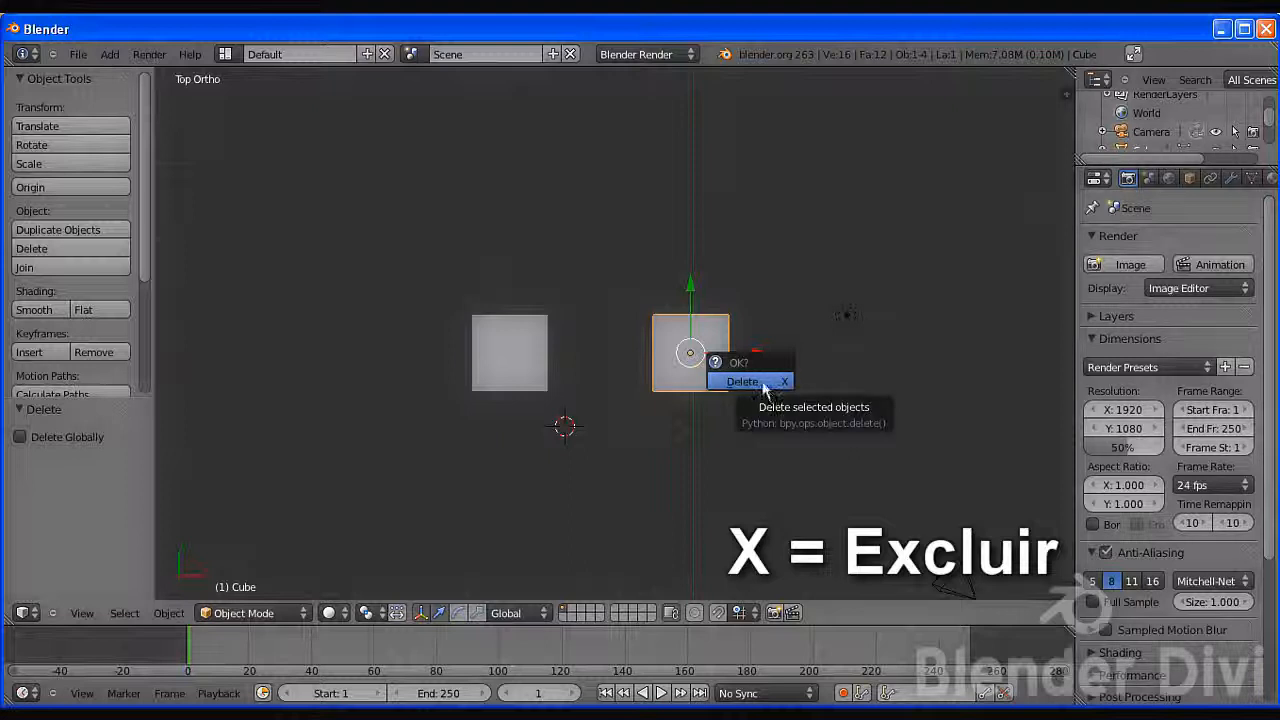
pyautogui.click(764, 385)
pyautogui.scroll(-2, 595, 413)
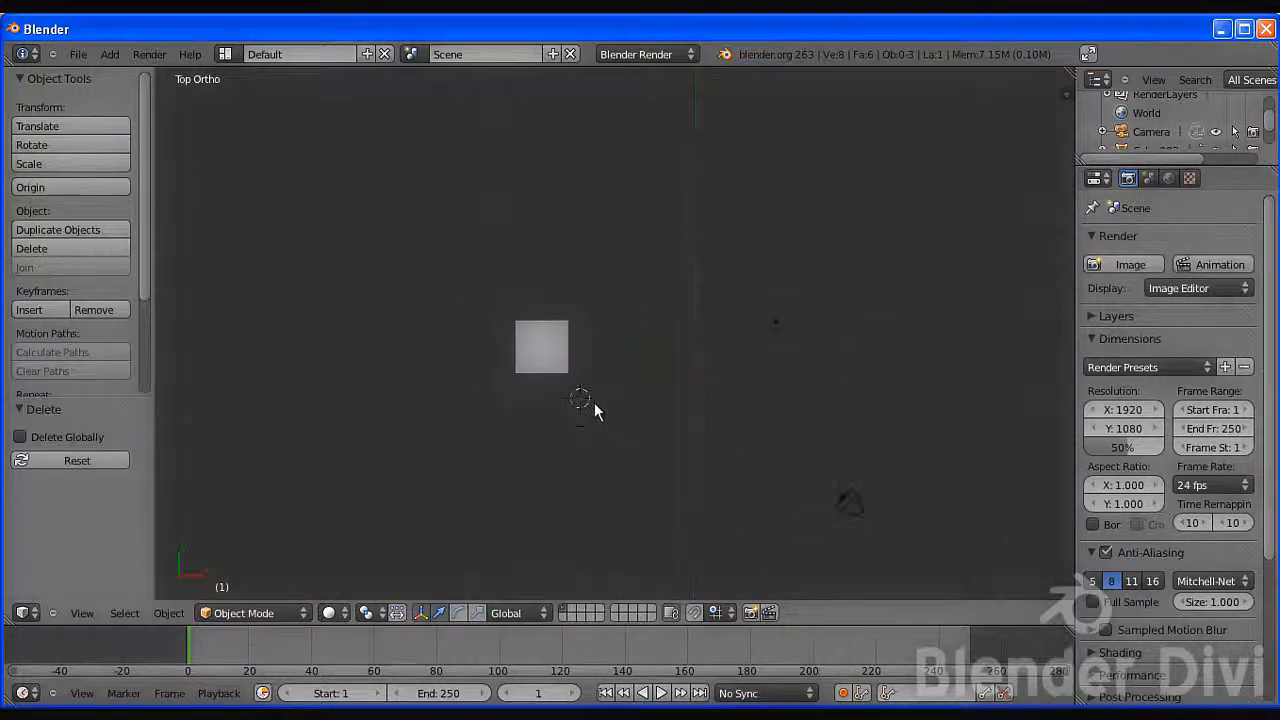
pyautogui.moveTo(681, 434); pyautogui.dragTo(615, 335, button='middle')
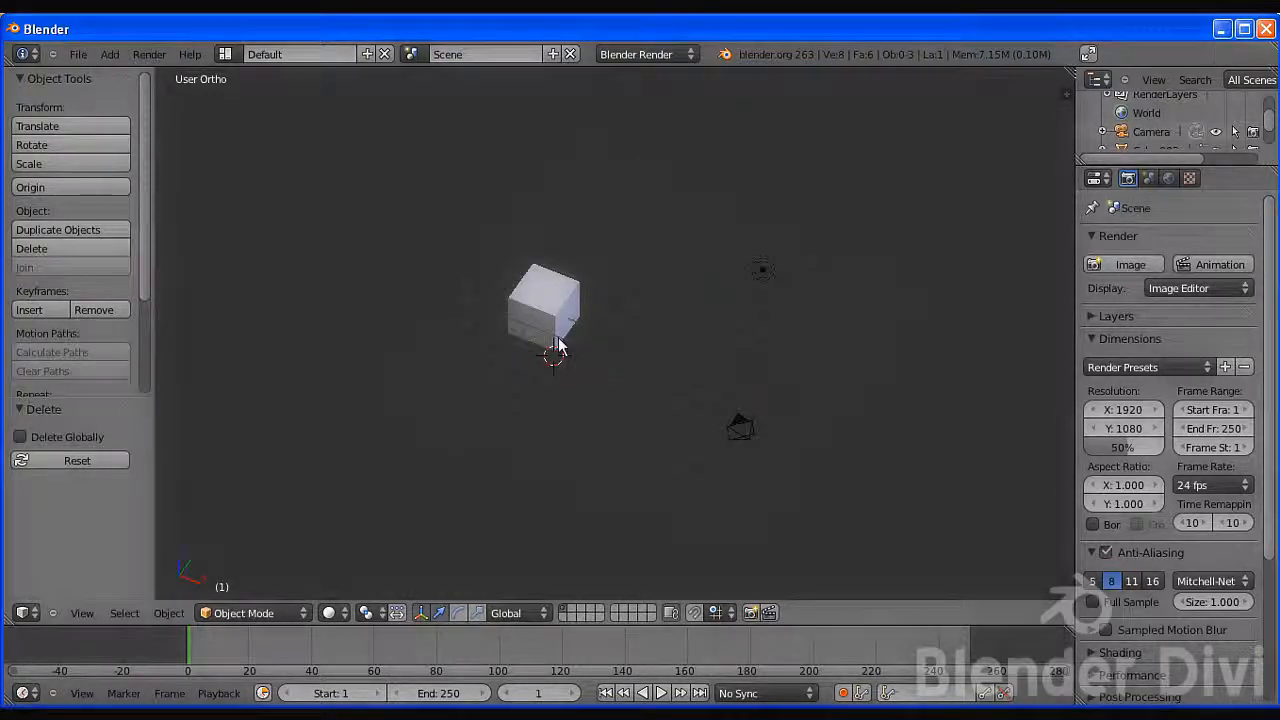